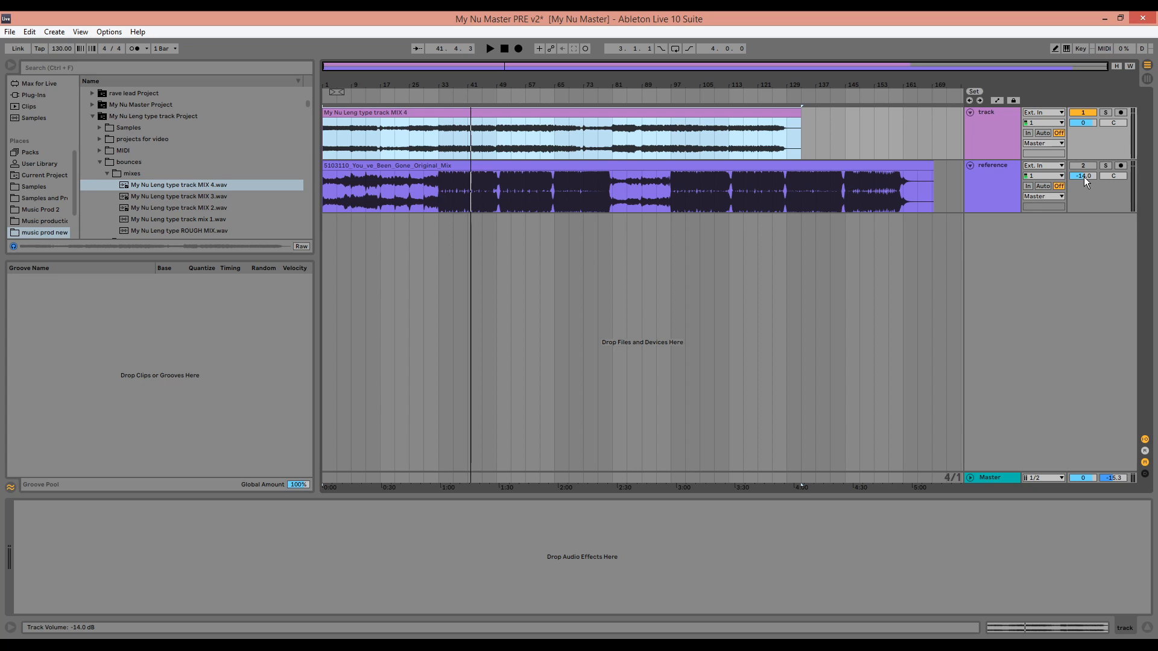
Play from bar 33 and toggle solo on the reference track to compare it with the mix
left_click(438, 140)
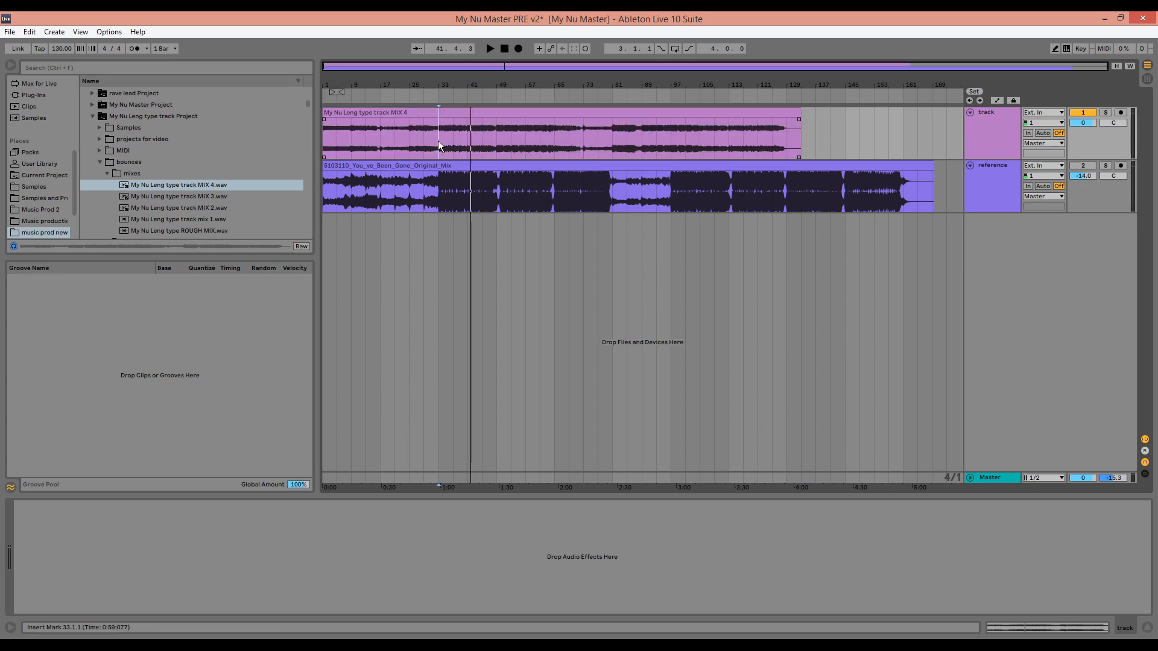
key("space")
left_click(1105, 167)
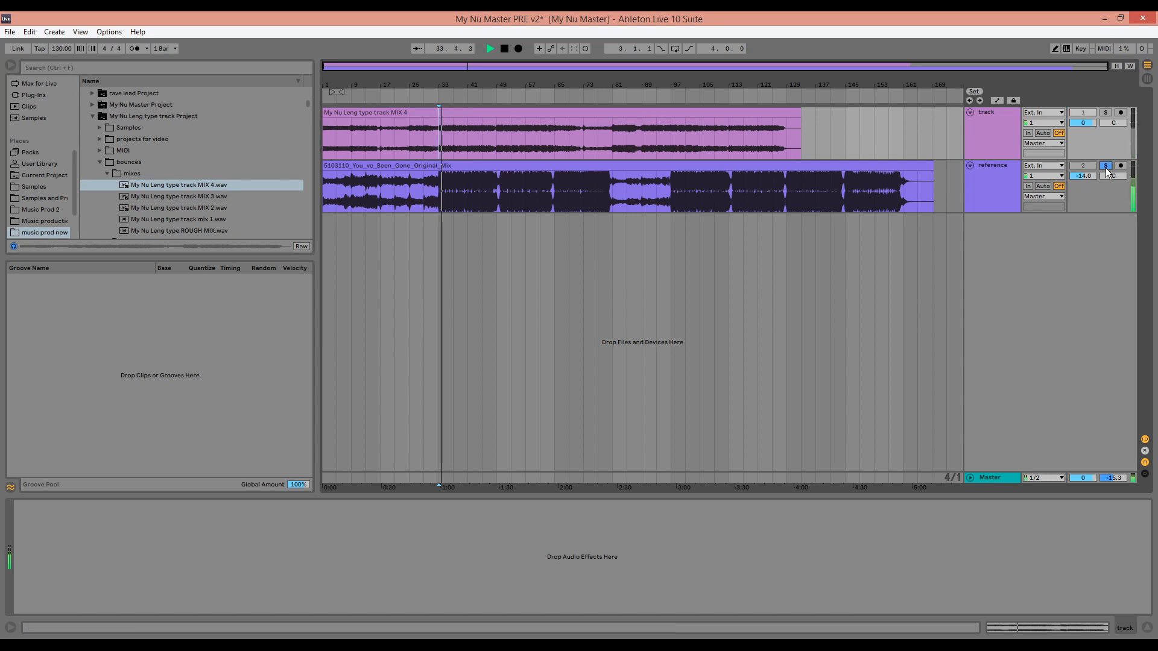
left_click(1106, 166)
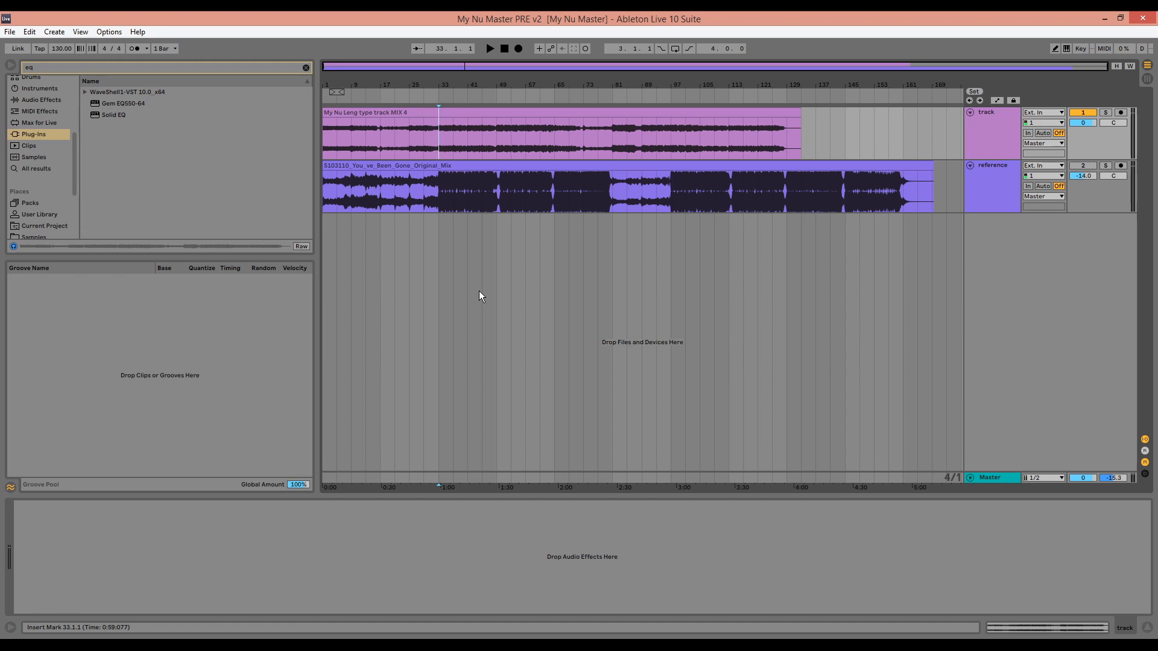
key("space")
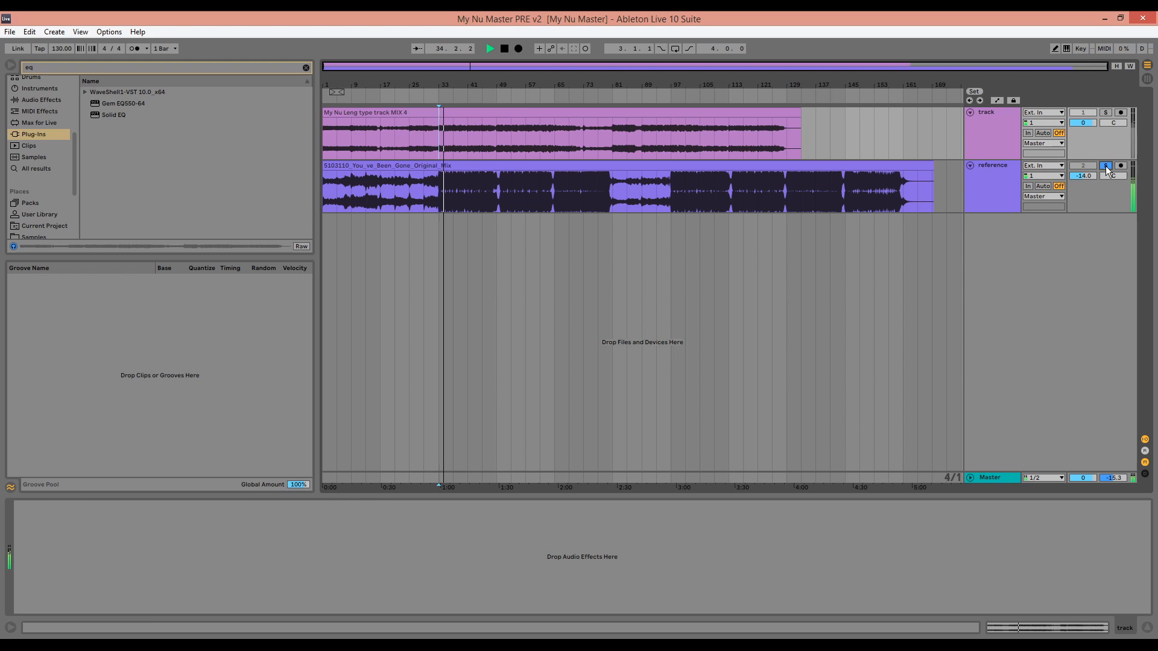
key("space")
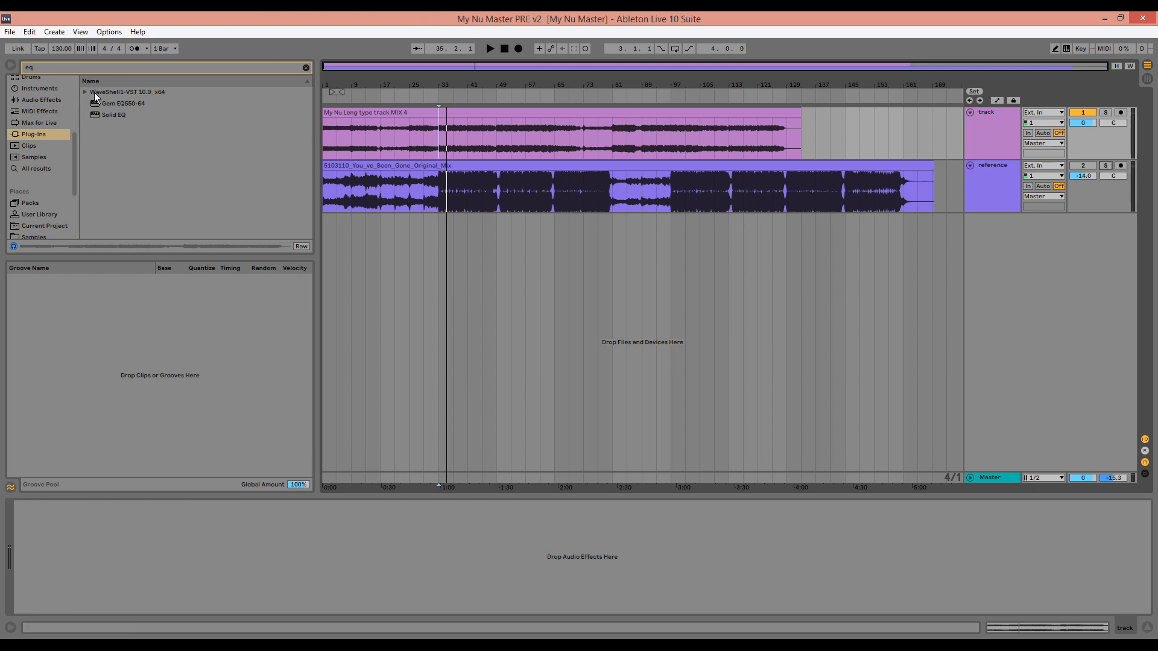
Insert the Gem EQ550-64 plug-in on the mix's track and switch on its high band during playback
left_click_drag(112, 103, 412, 141)
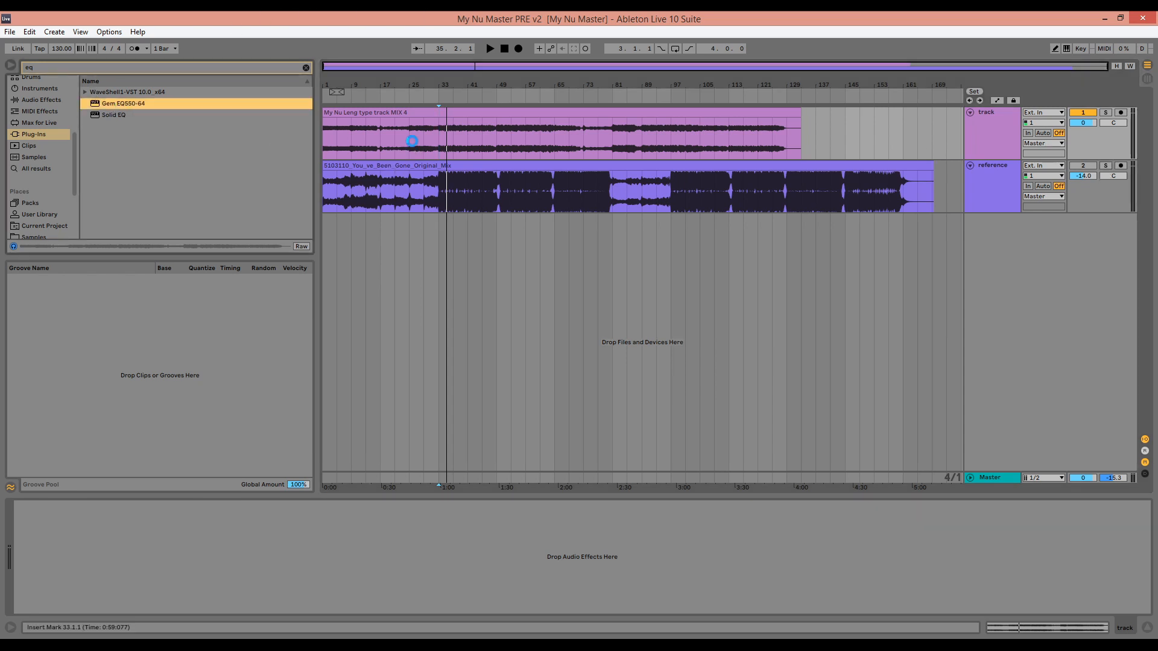
key("space")
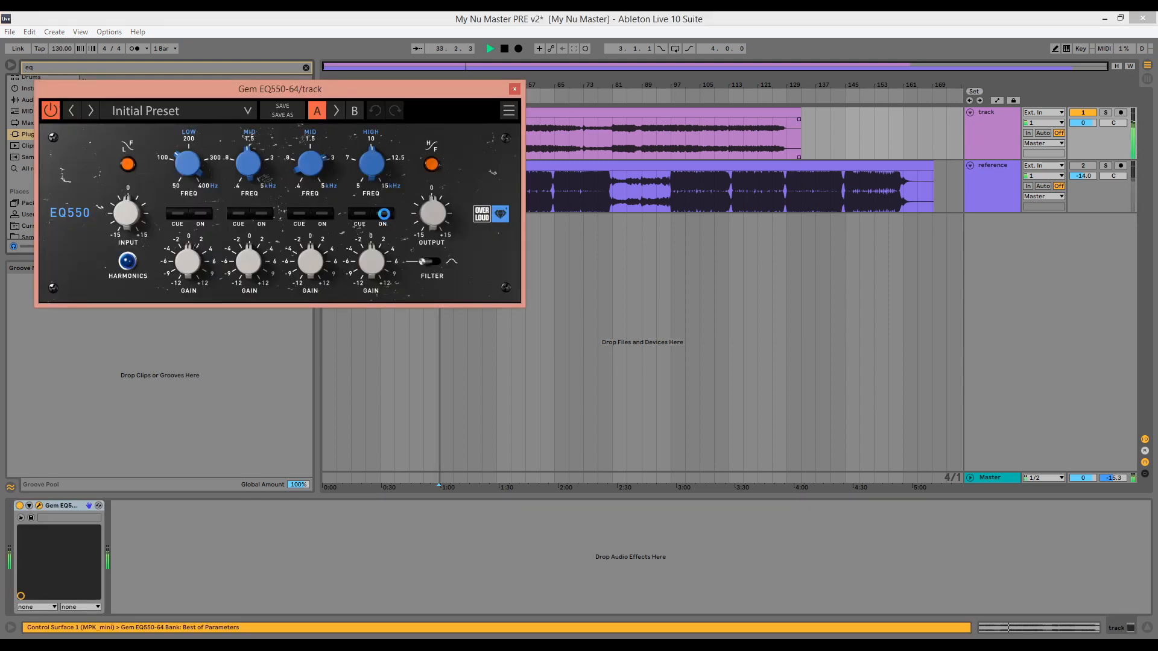
left_click(384, 214)
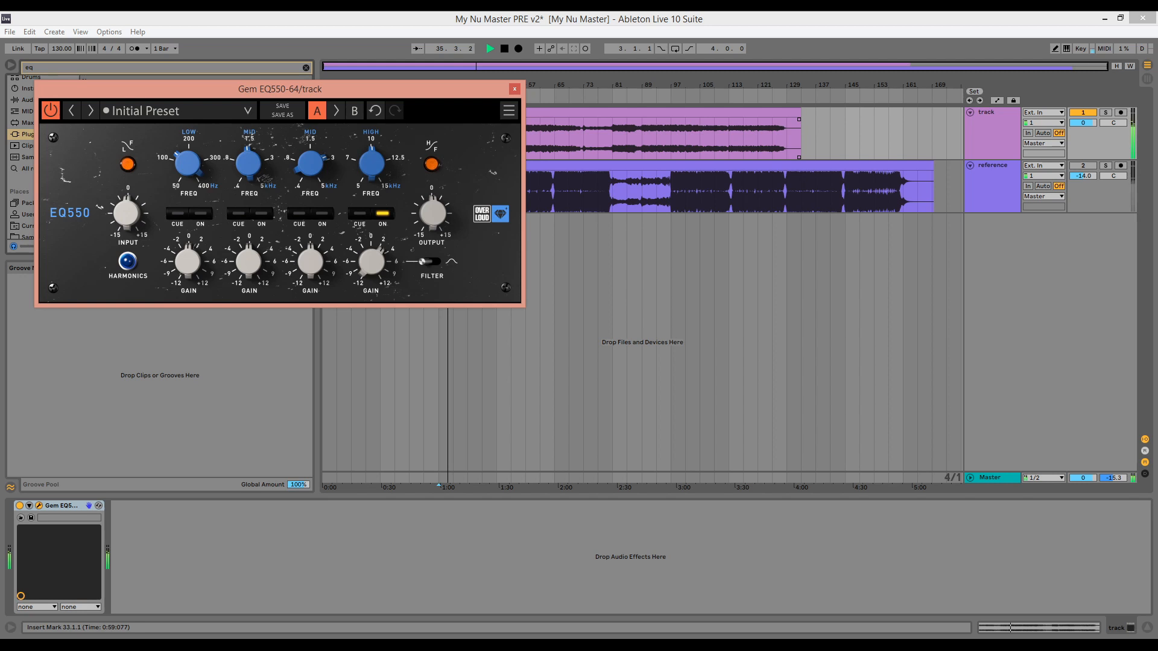
Fine-tune the EQ550's high-band gain while comparing the mix against the soloed reference track
left_click(1106, 166)
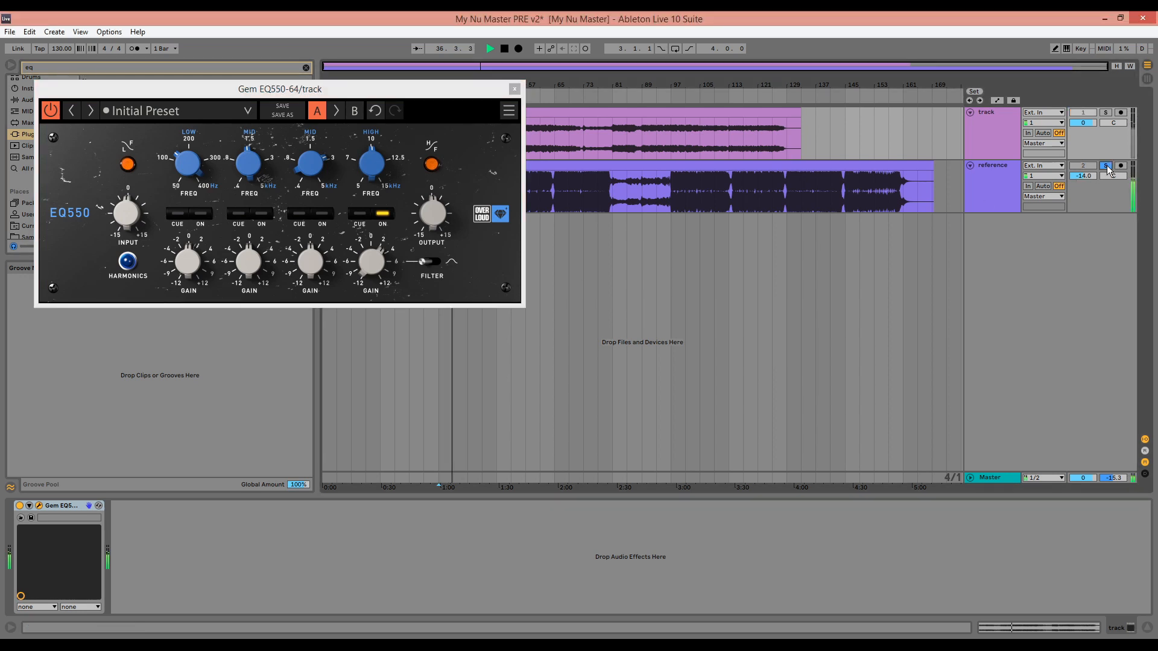
left_click(1106, 166)
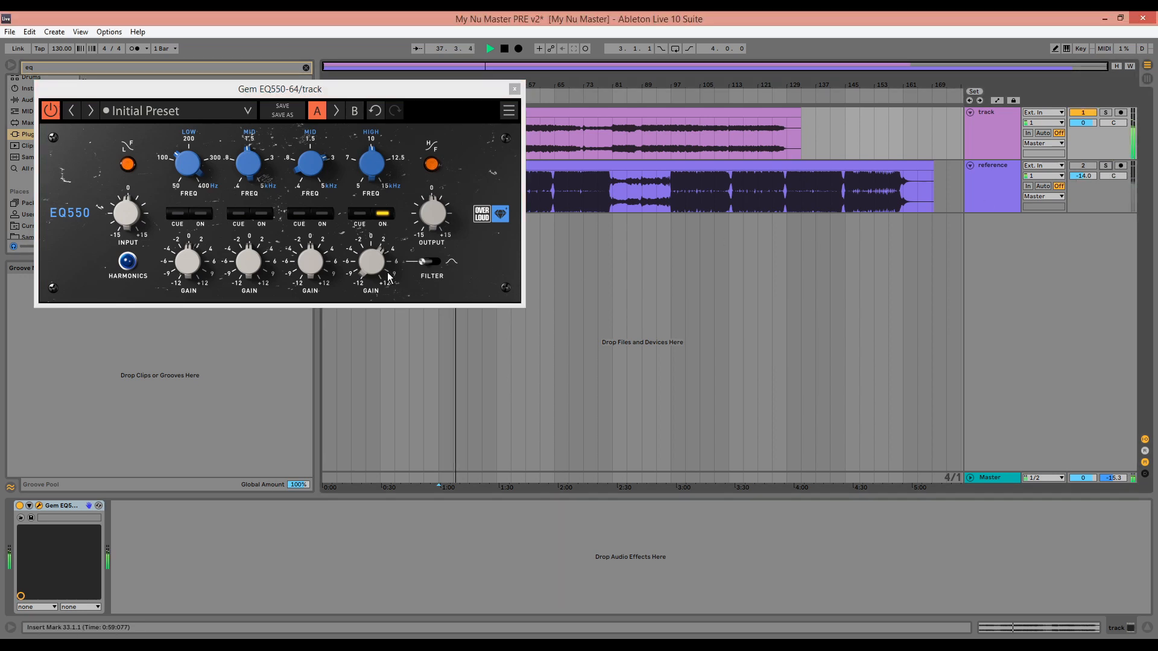
left_click_drag(387, 273, 387, 276)
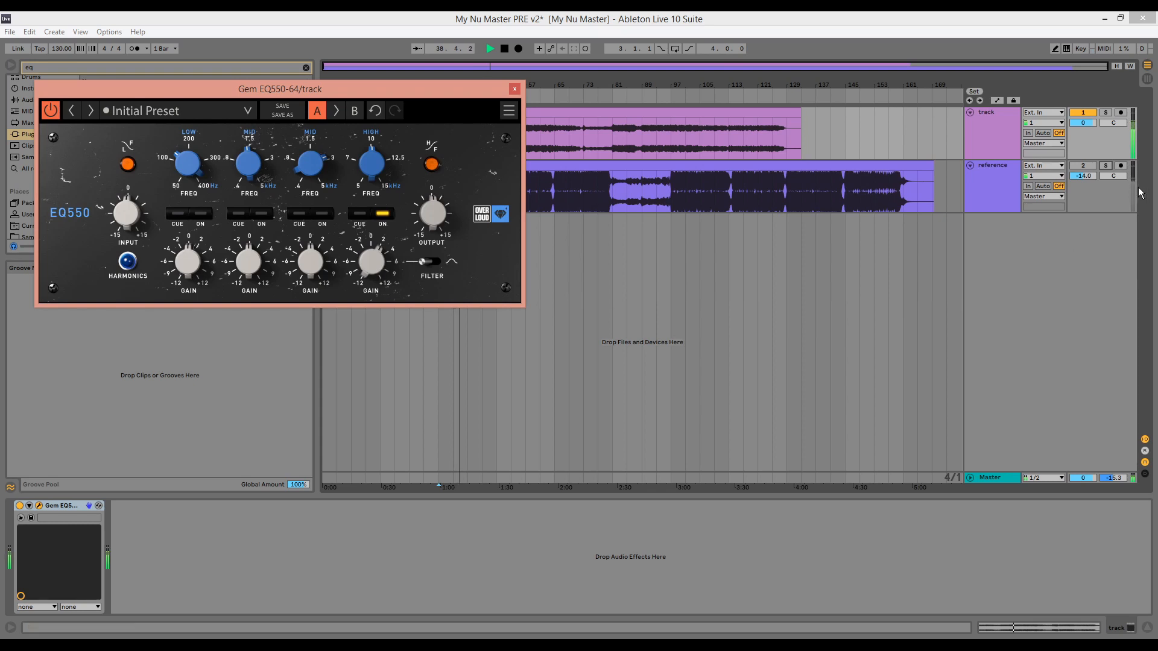
left_click(1108, 166)
left_click(1110, 165)
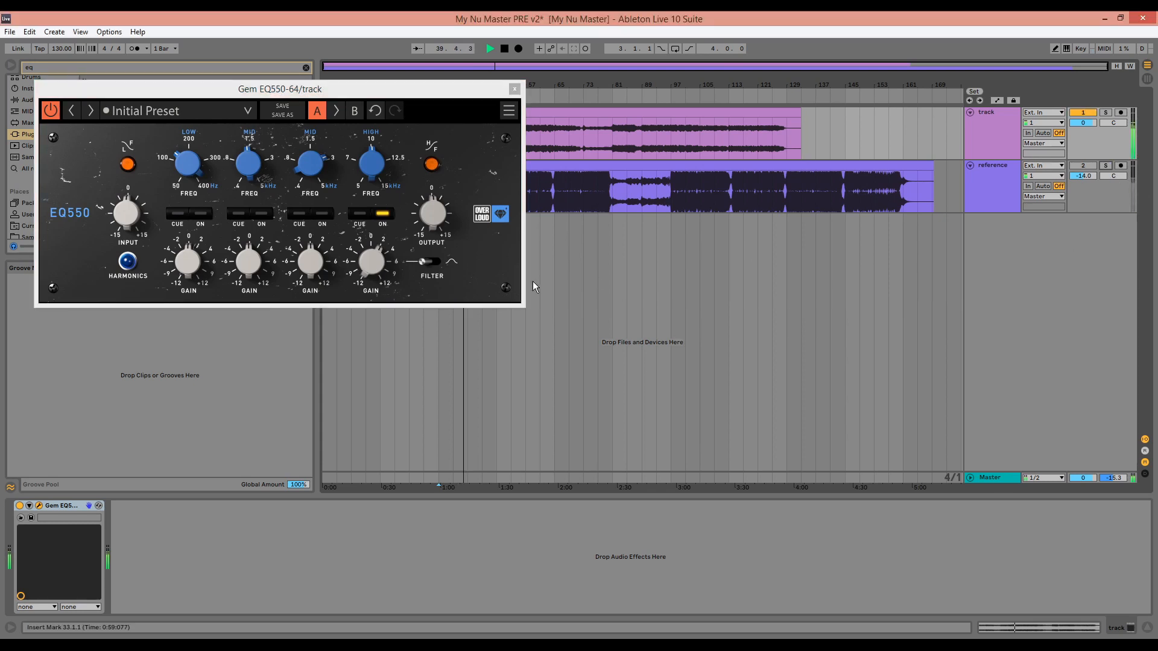
left_click_drag(369, 270, 369, 270)
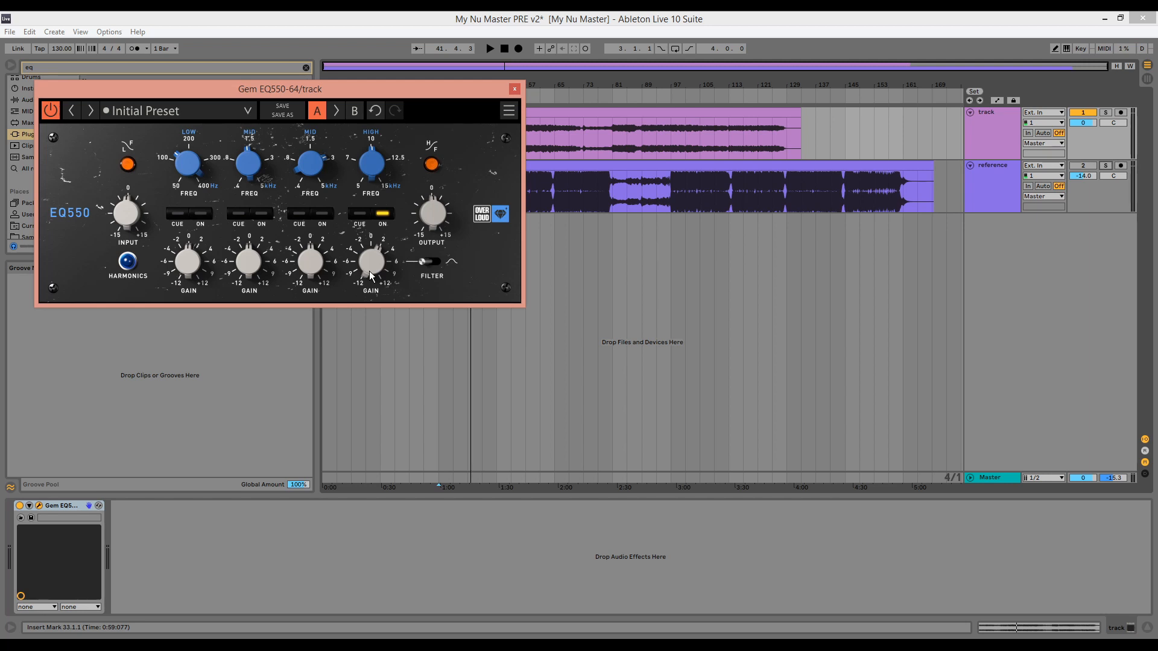
Switch on the EQ550's low band and adjust its gain against the soloed reference, closing the plug-in window when done
key("space")
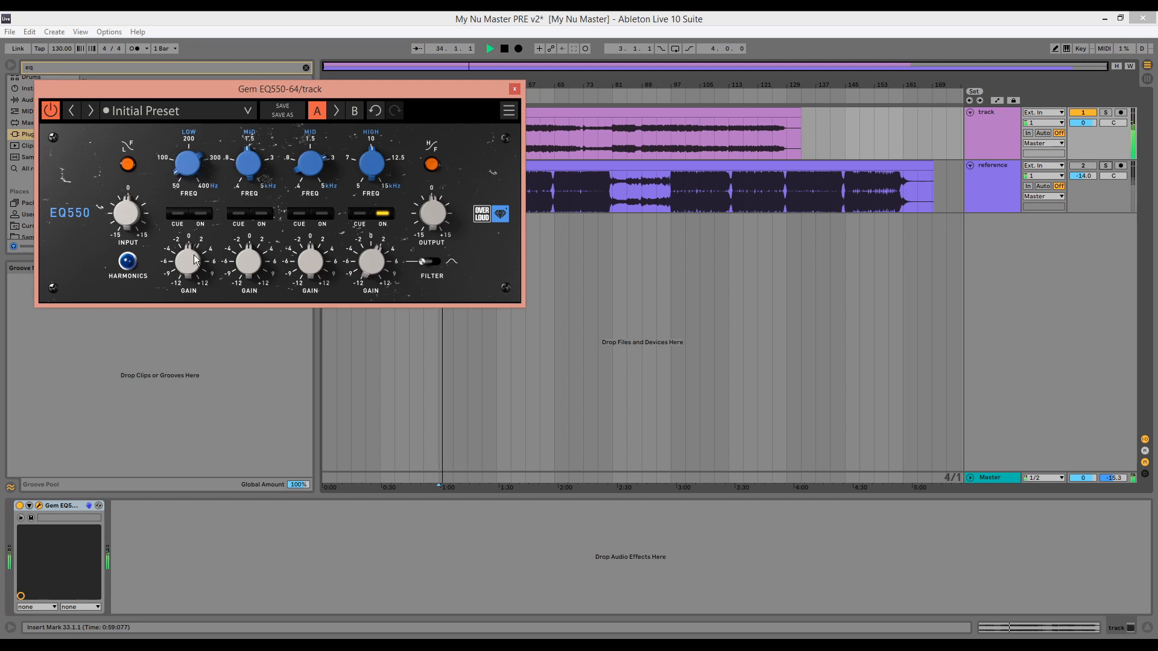
left_click(203, 214)
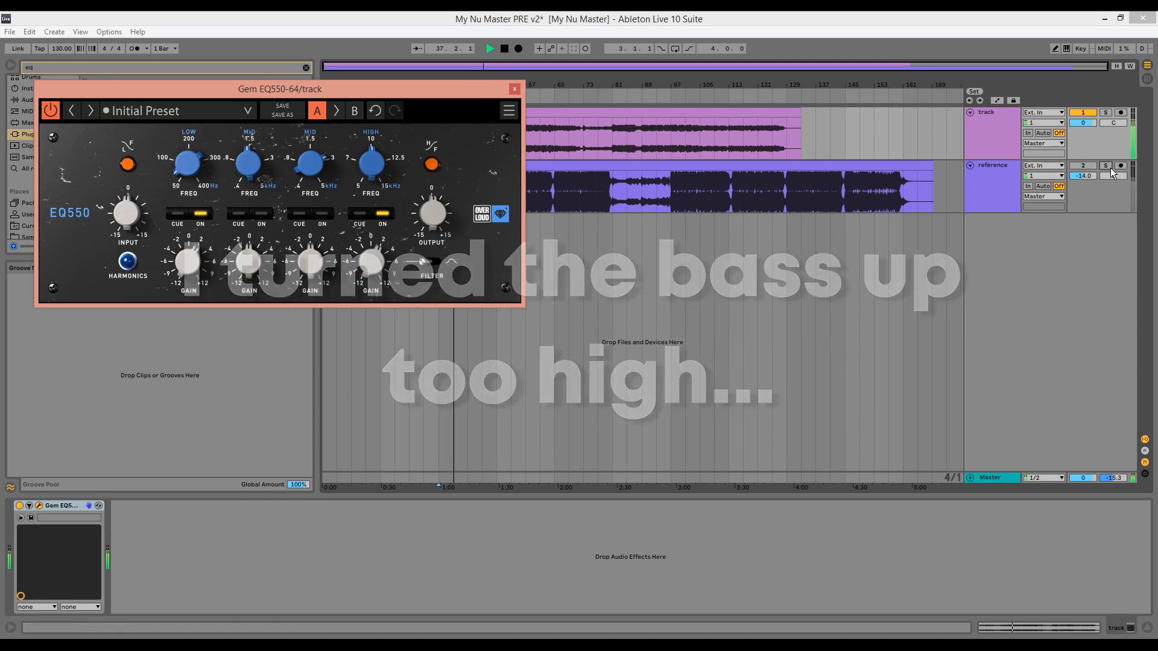
key("space")
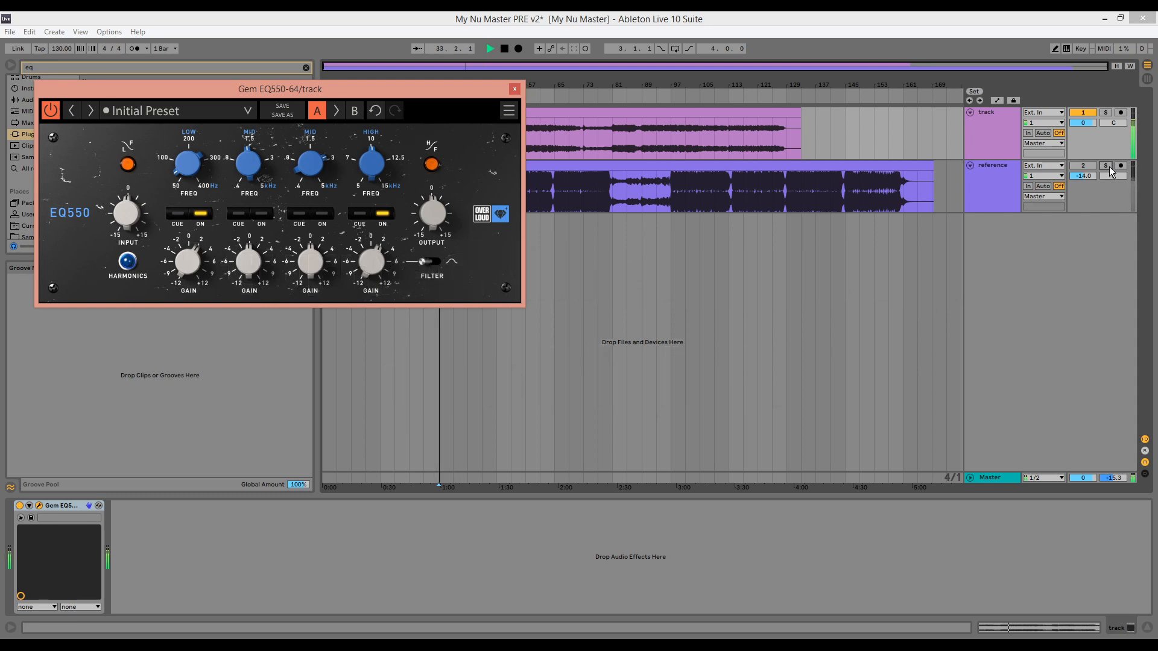
left_click(1110, 168)
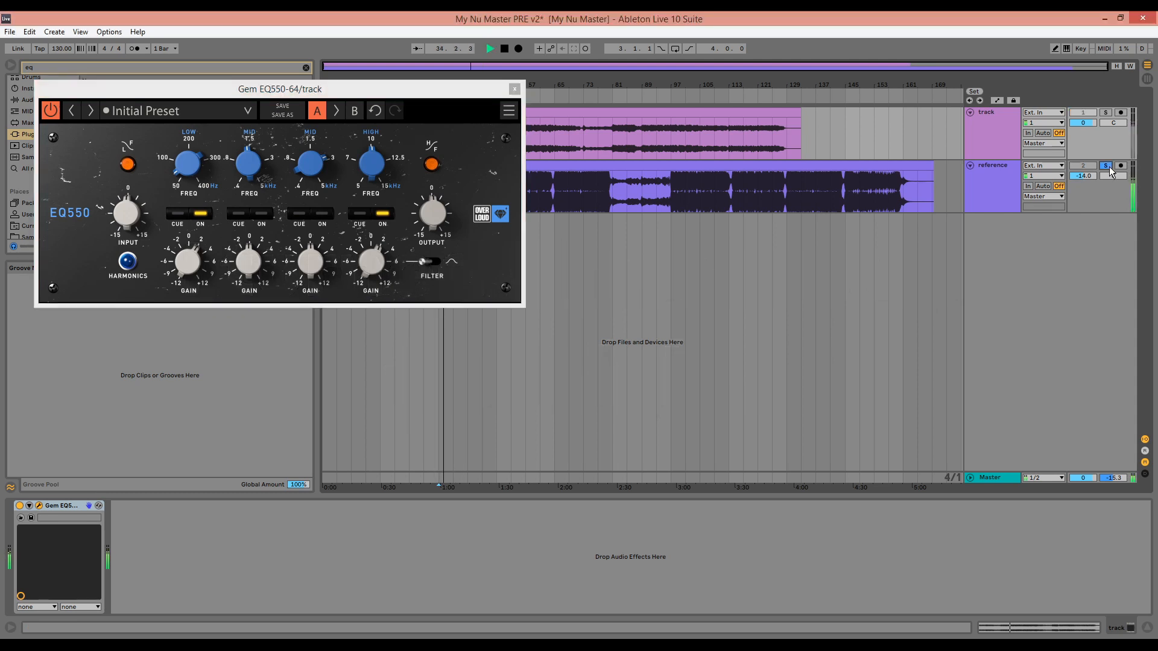
left_click(1110, 167)
left_click(190, 252)
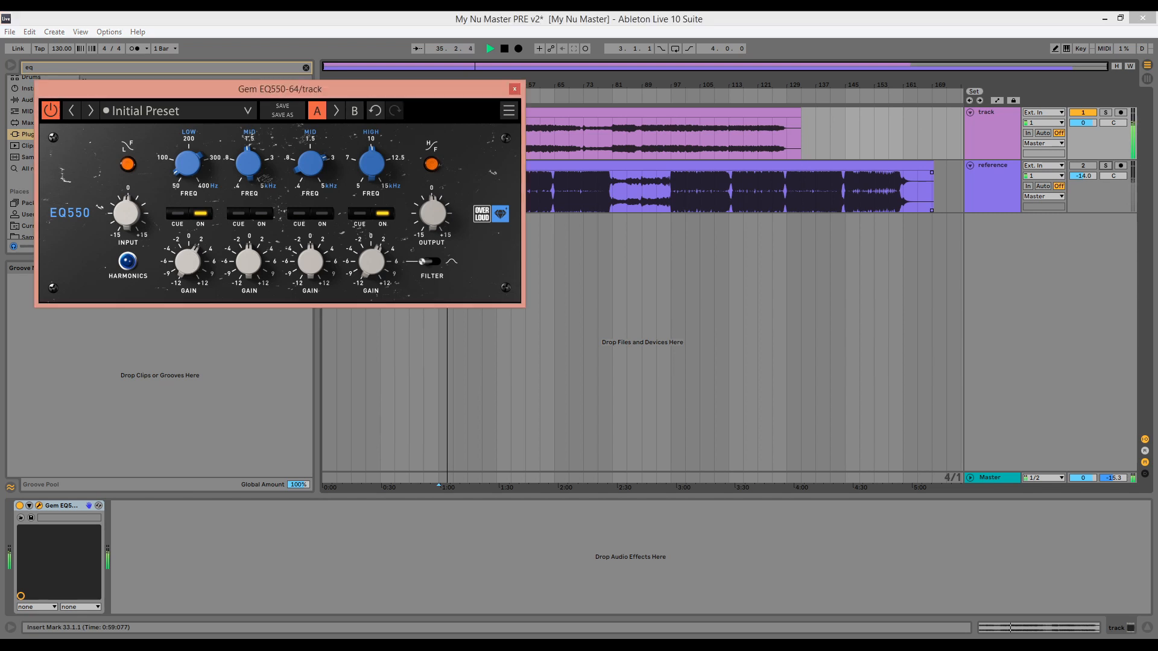
left_click(1109, 167)
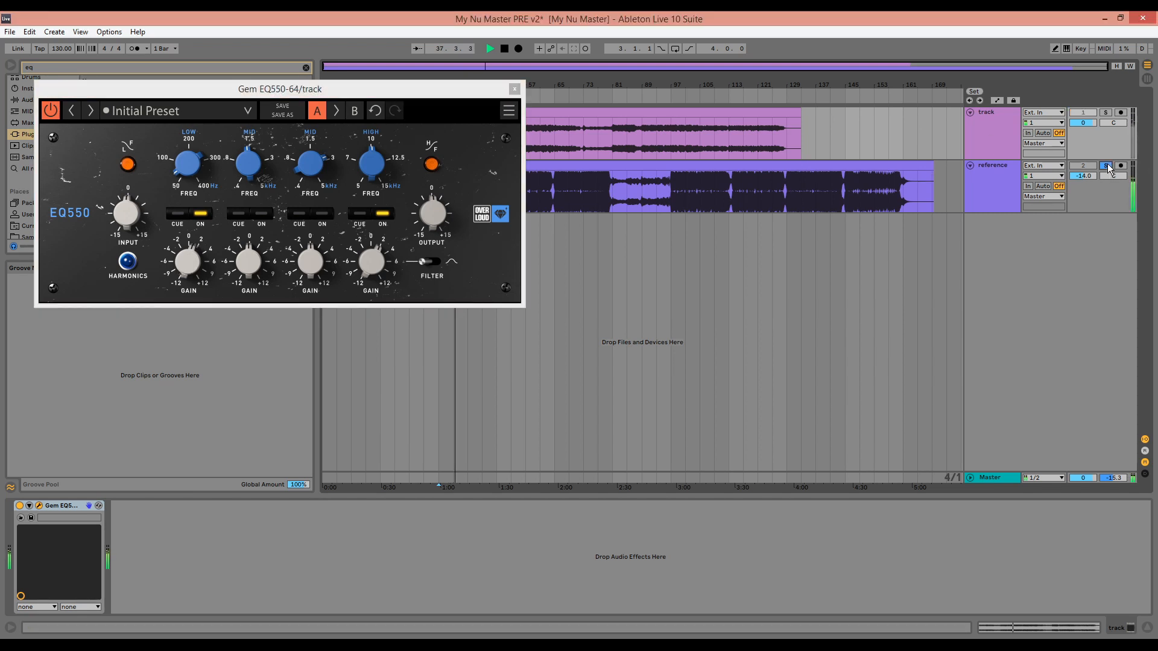
left_click(1108, 168)
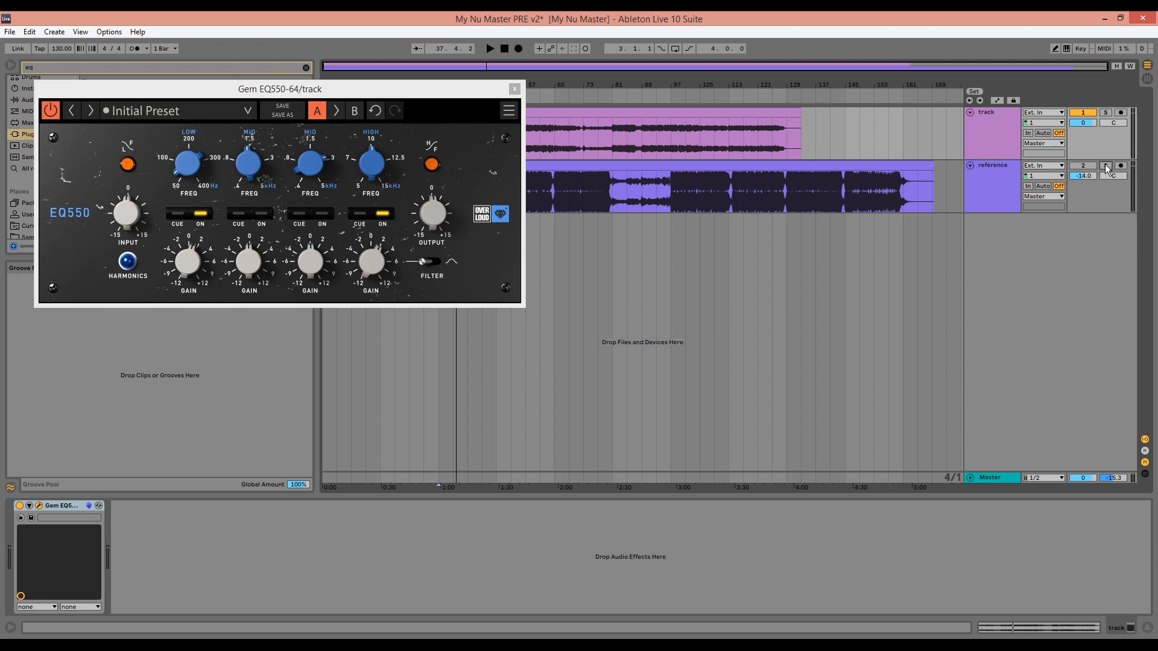
left_click(514, 89)
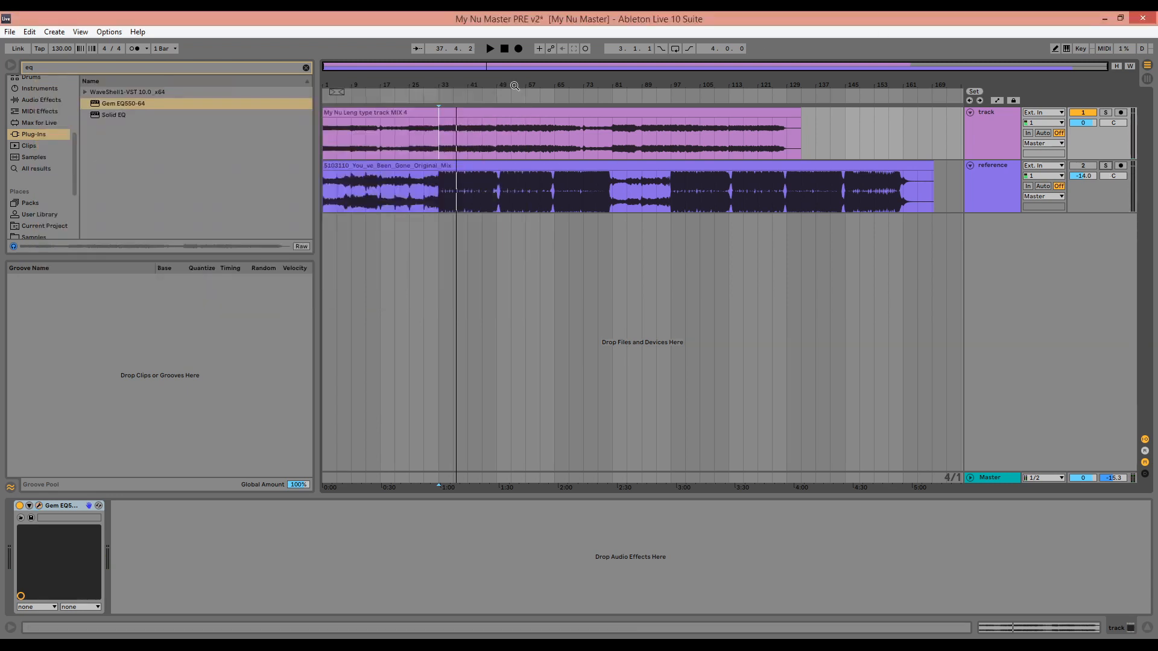
Find EQ Eight, add it after the EQ550 on the mix's track, and set band 1 to a steep low-cut filter
type("eight")
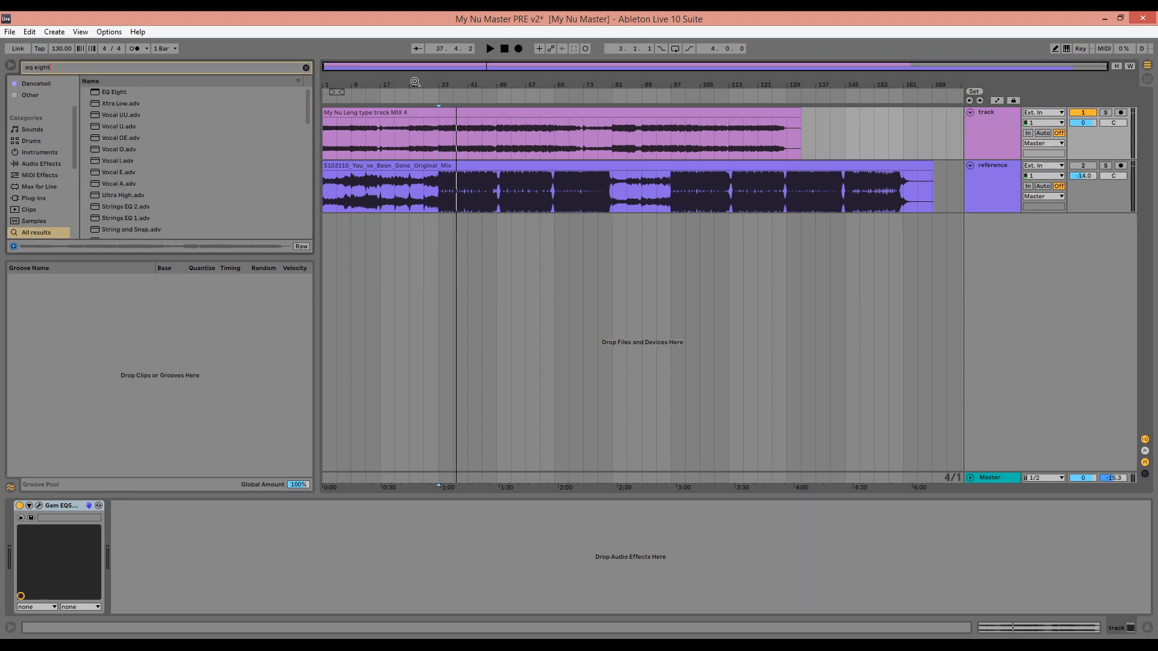
left_click(72, 162)
left_click(85, 92)
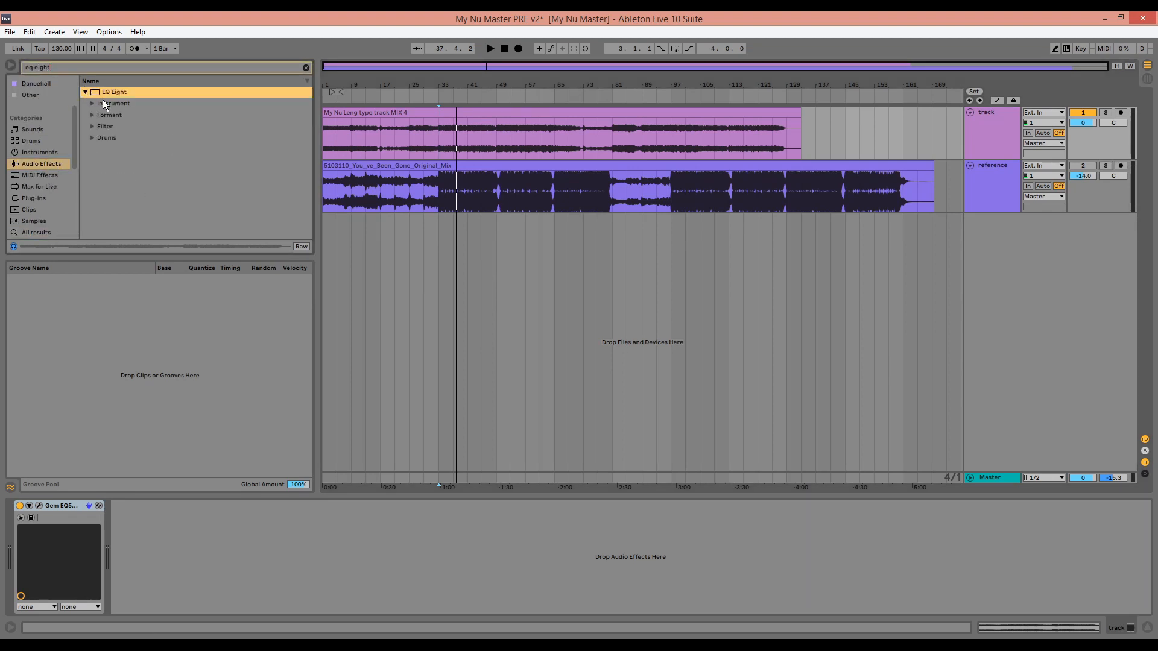
left_click_drag(110, 93, 254, 560)
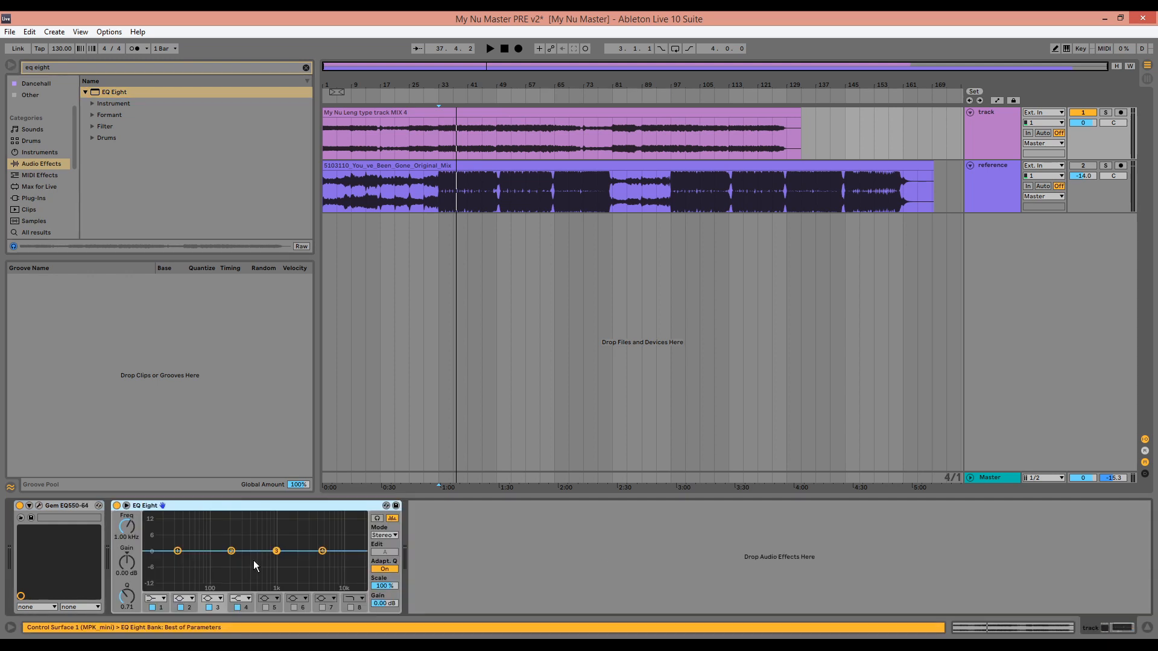
left_click(162, 598)
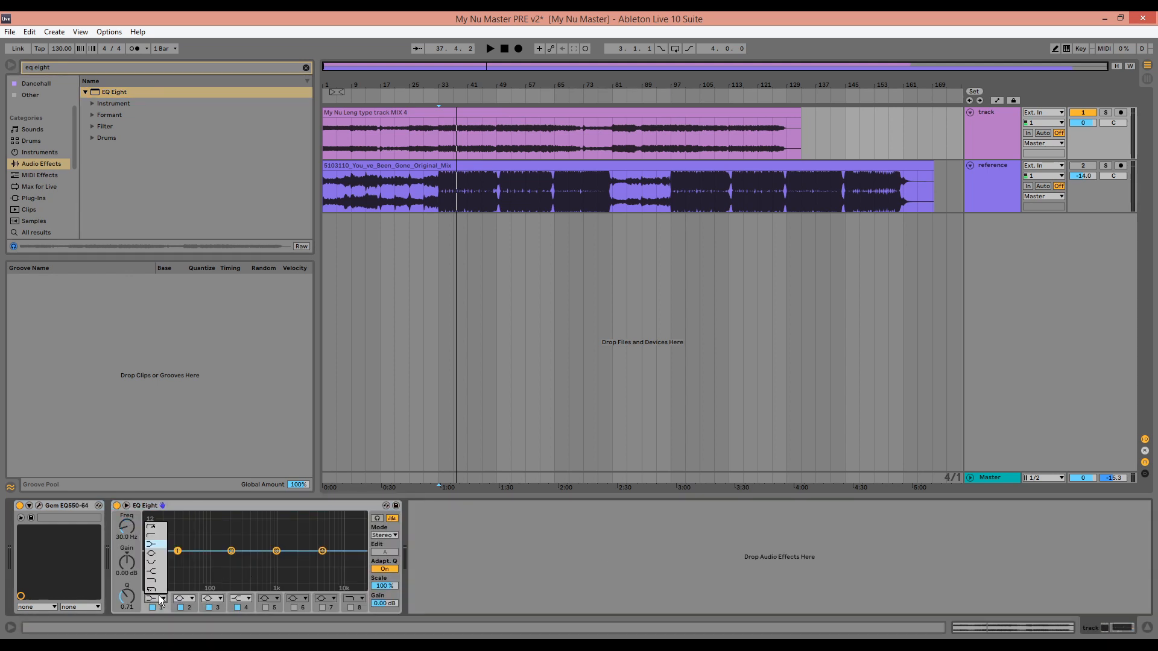
left_click(150, 526)
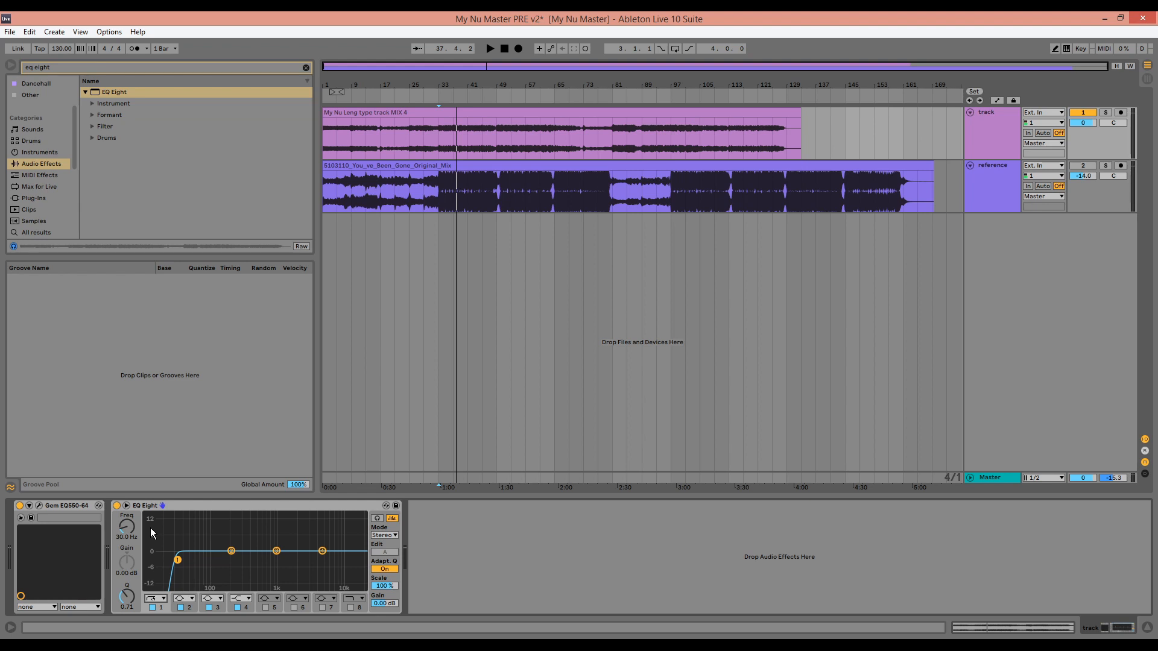
Set EQ Eight's low-cut frequency to 33.9 Hz during playback and examine the spectrum in the enlarged display
key("space")
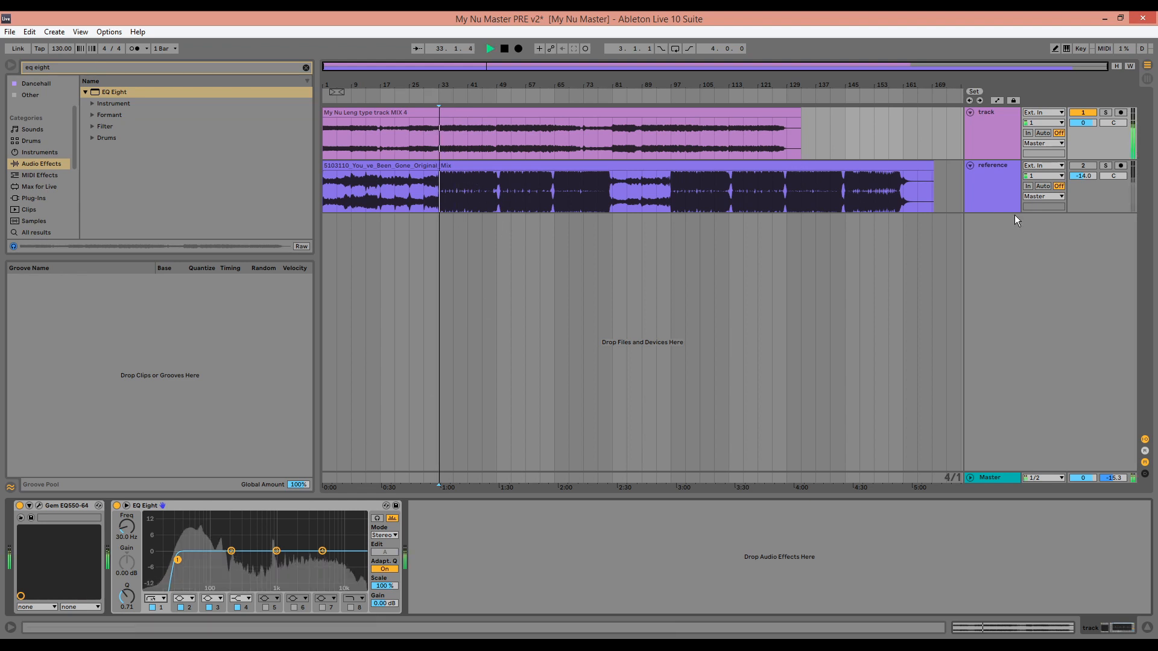
left_click(987, 182)
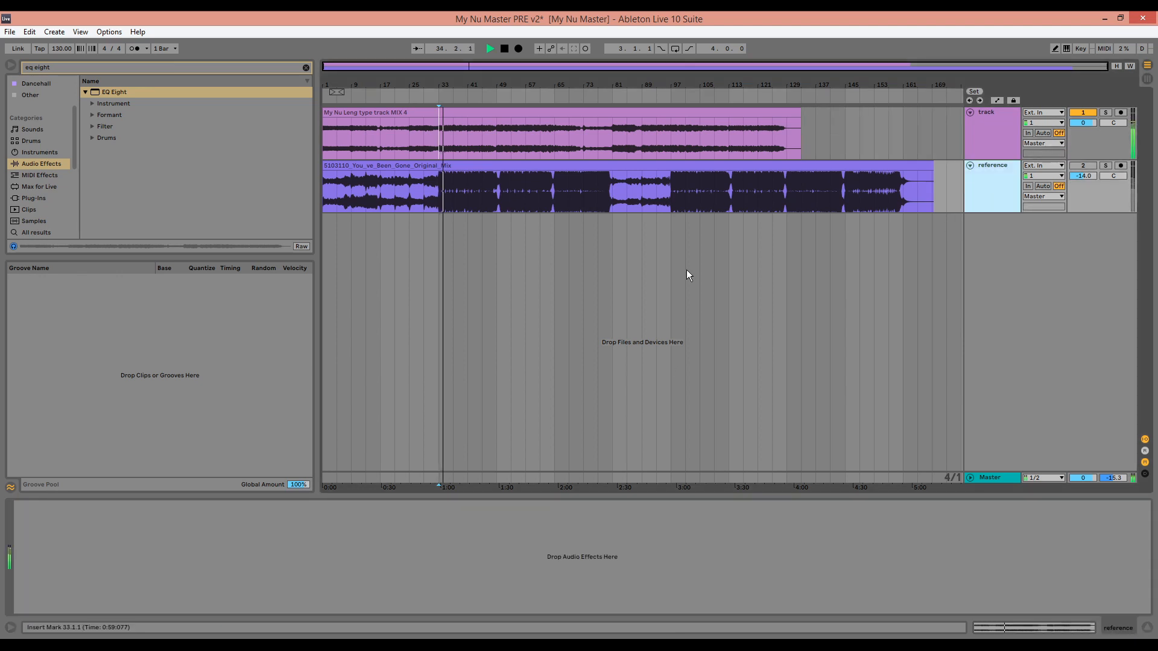
left_click(1008, 125)
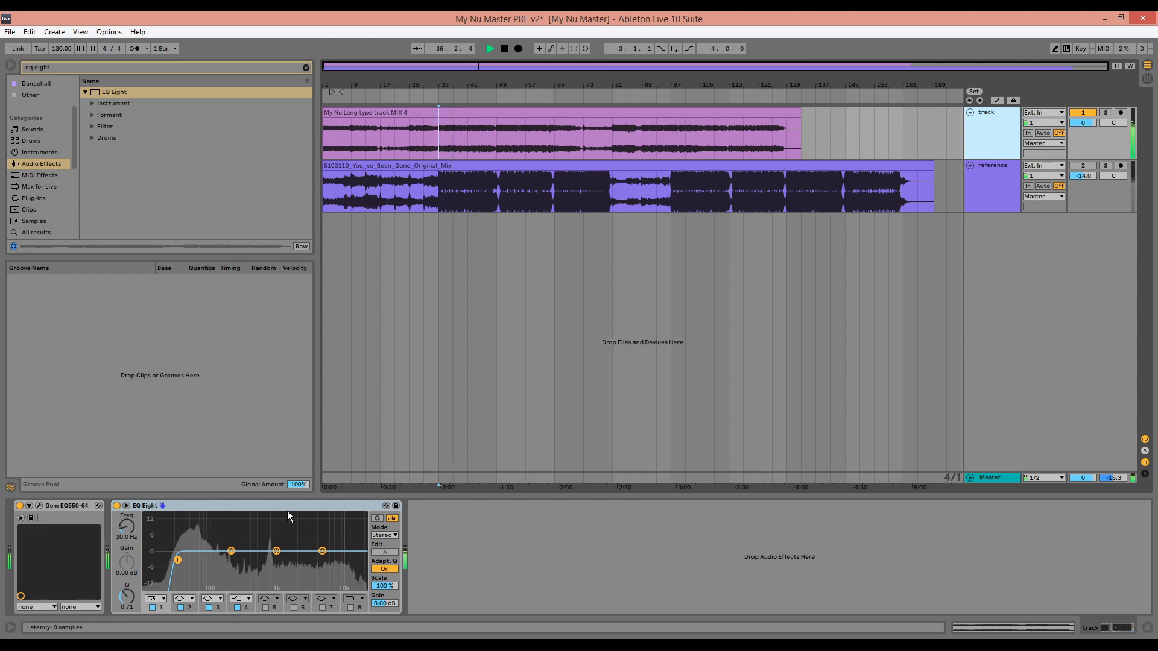
left_click_drag(127, 527, 126, 524)
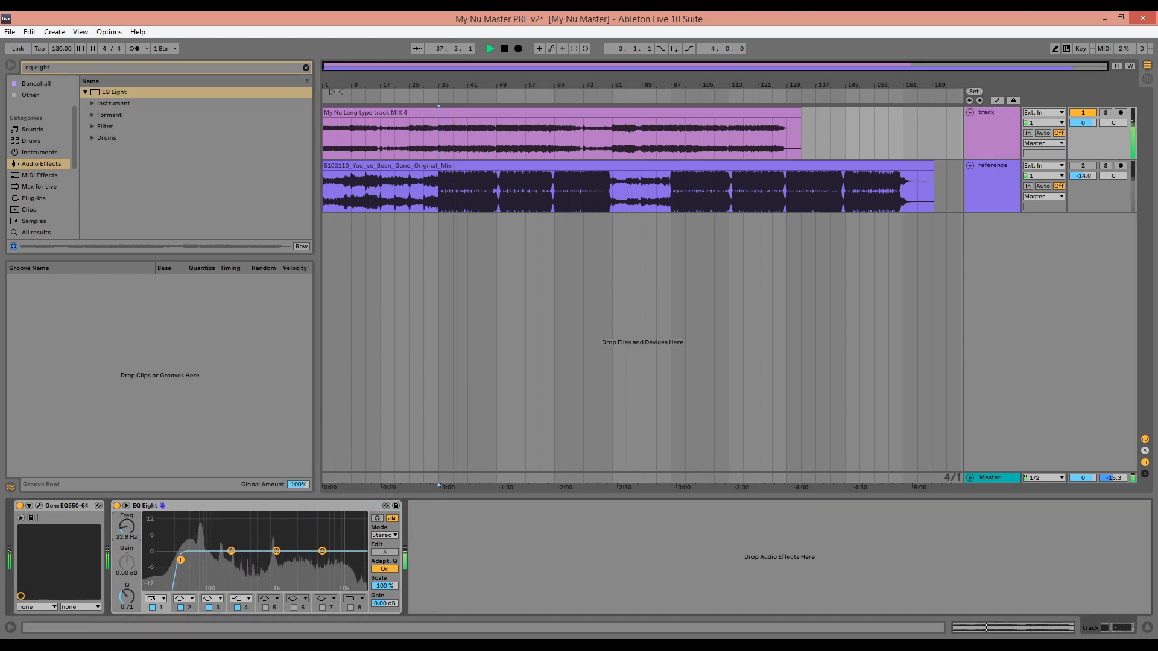
left_click(392, 519)
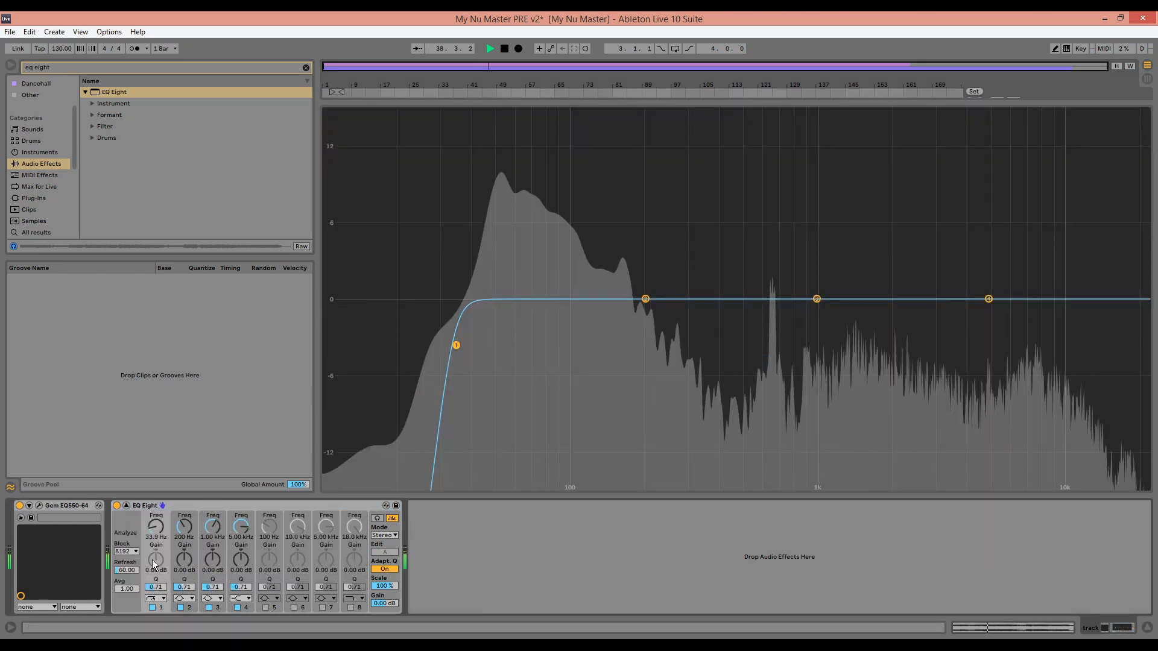
left_click(127, 505)
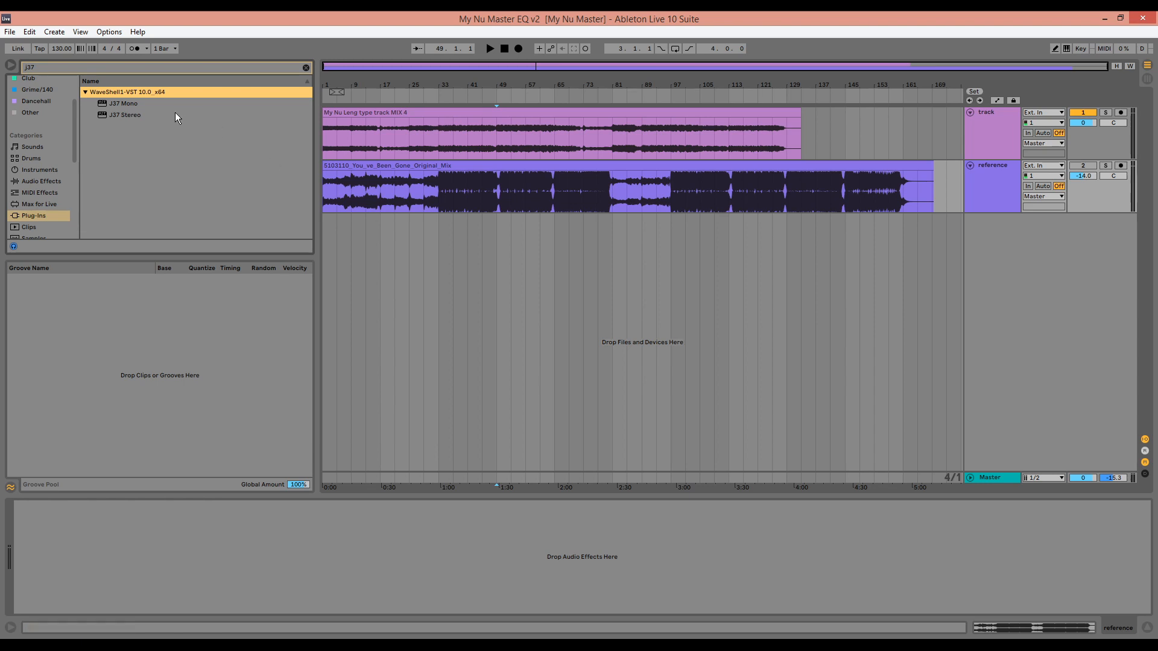
Add the J37 Stereo tape plug-in after EQ Eight on the mix's track and play the song from bar 33
left_click_drag(132, 117, 452, 183)
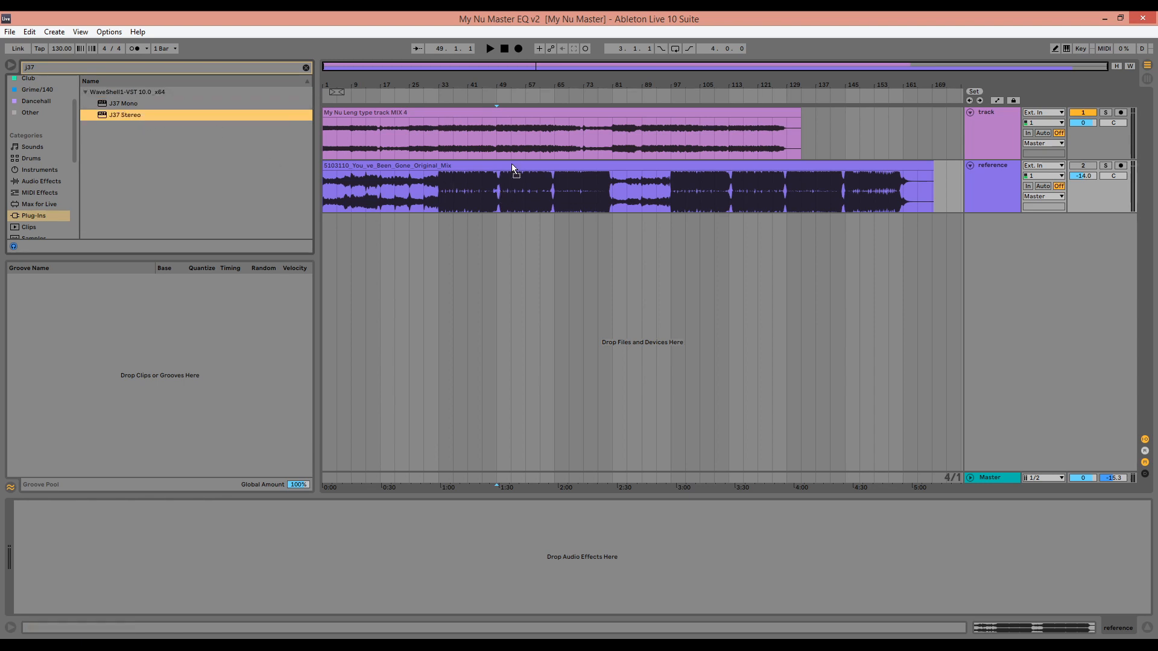
left_click_drag(515, 142, 515, 143)
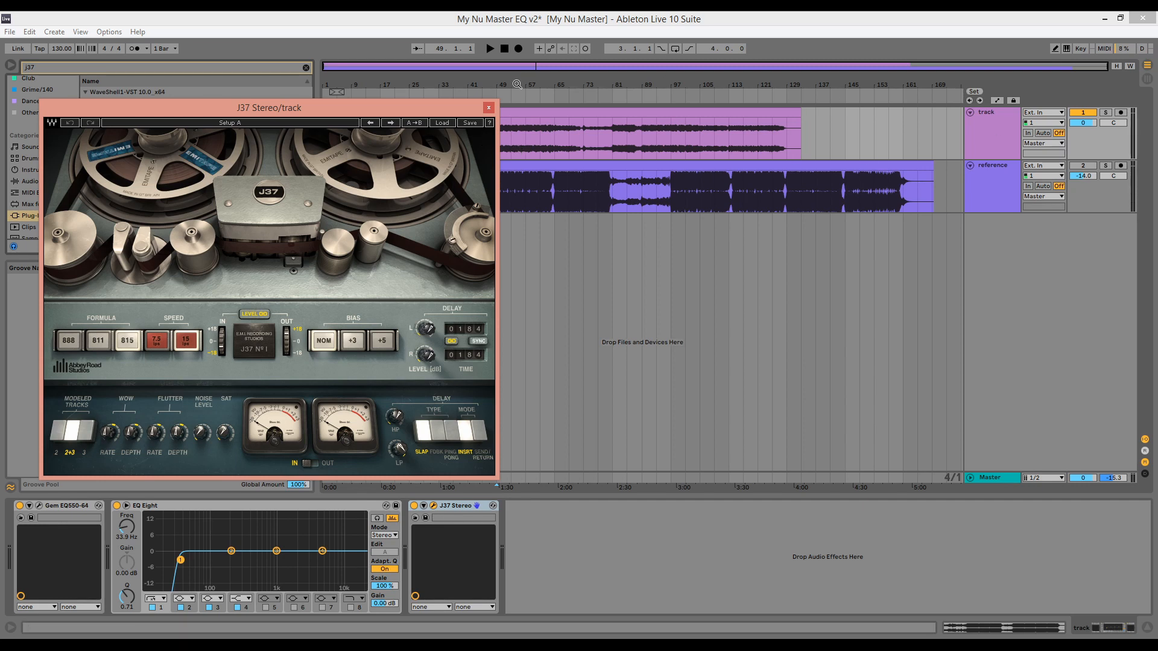
left_click_drag(477, 111, 708, 221)
left_click(441, 129)
key("space")
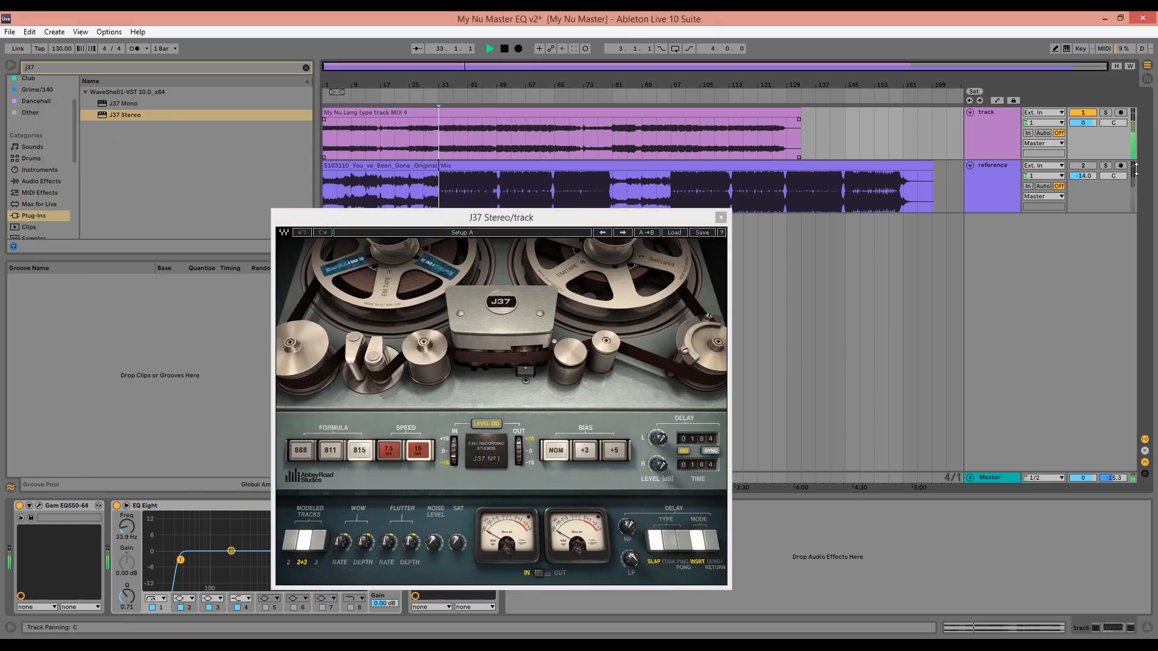
Try the J37 preset Mastering Fat Tight And Open (Stereo) on the mix and compare it with the soloed reference
left_click(675, 234)
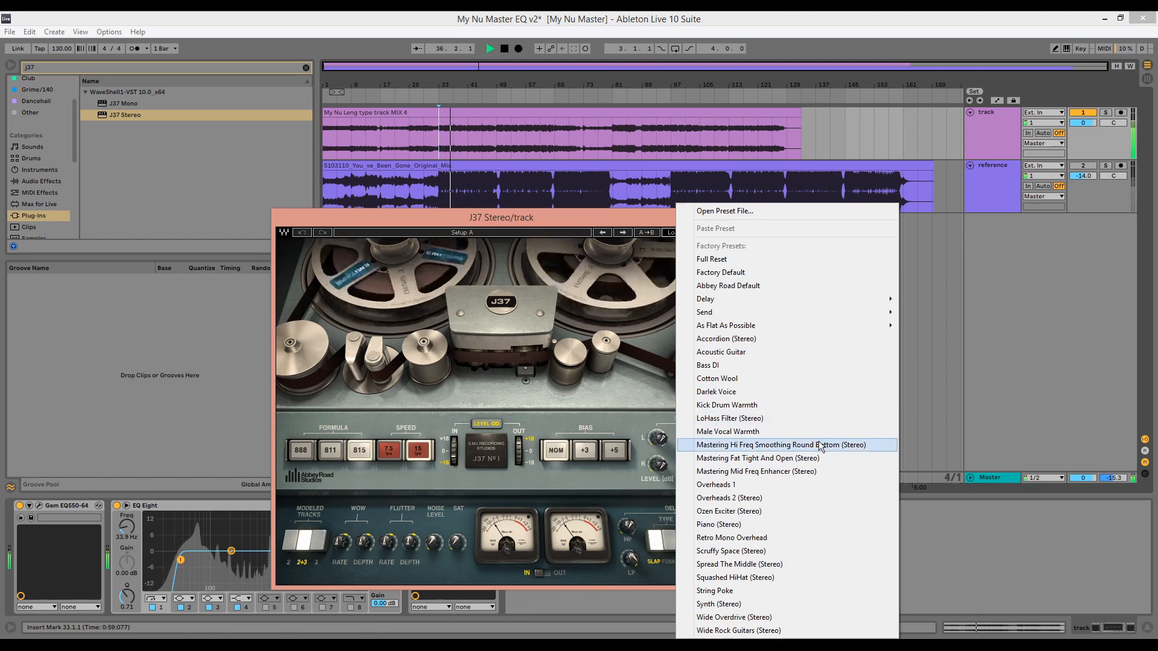
left_click(784, 458)
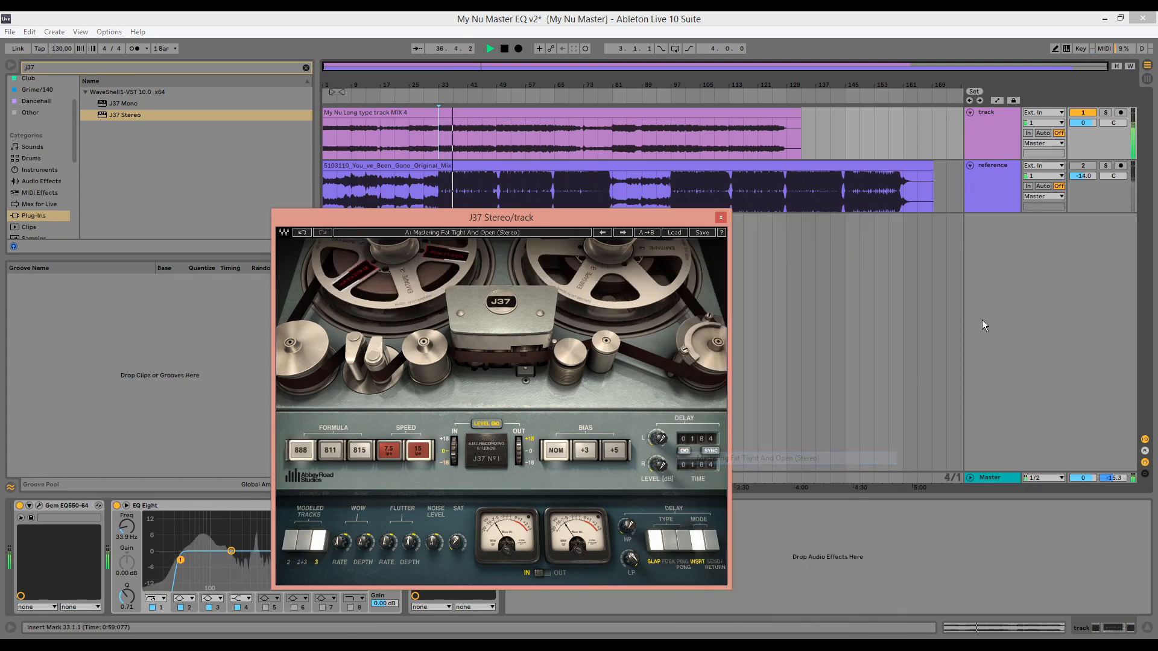
left_click(1106, 166)
left_click(1106, 166)
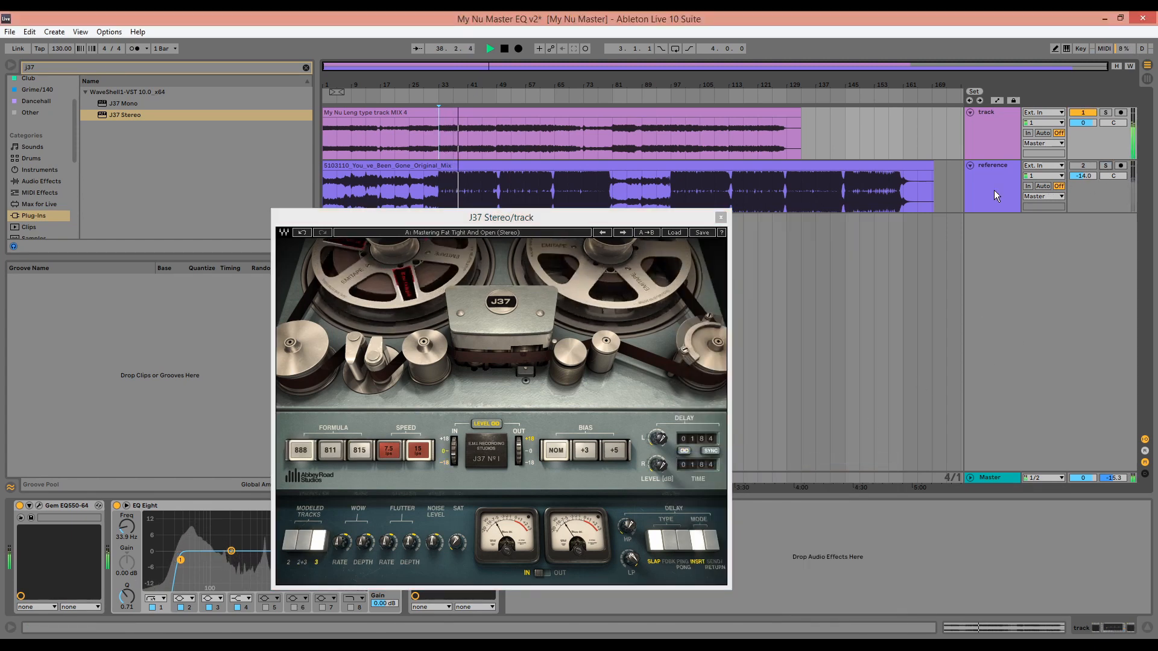
Load the J37 preset Mastering Hi Freq Smoothing Round Bottom (Stereo) and compare the mix with the soloed reference from bar 33
left_click(668, 232)
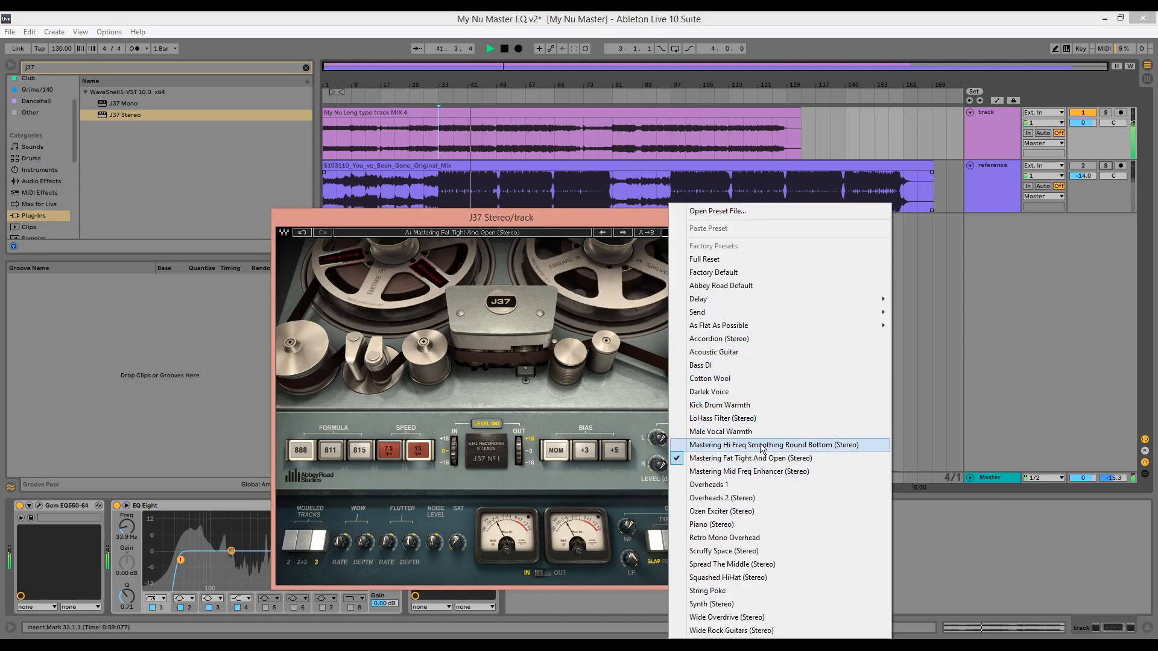
left_click(787, 446)
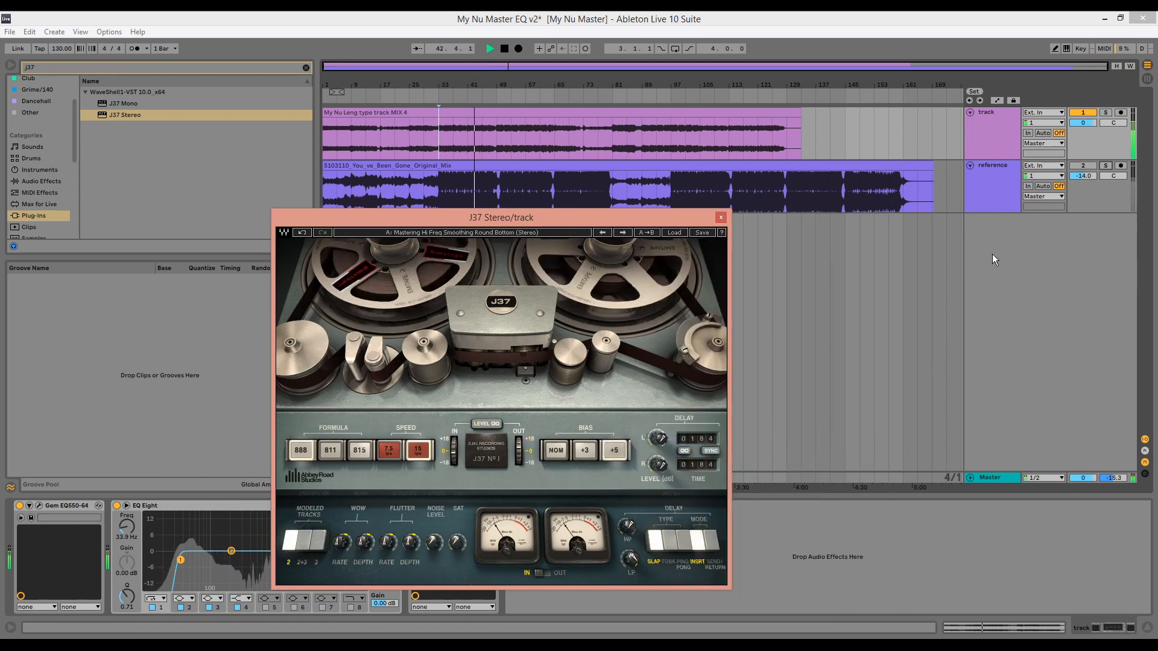
left_click(1106, 171)
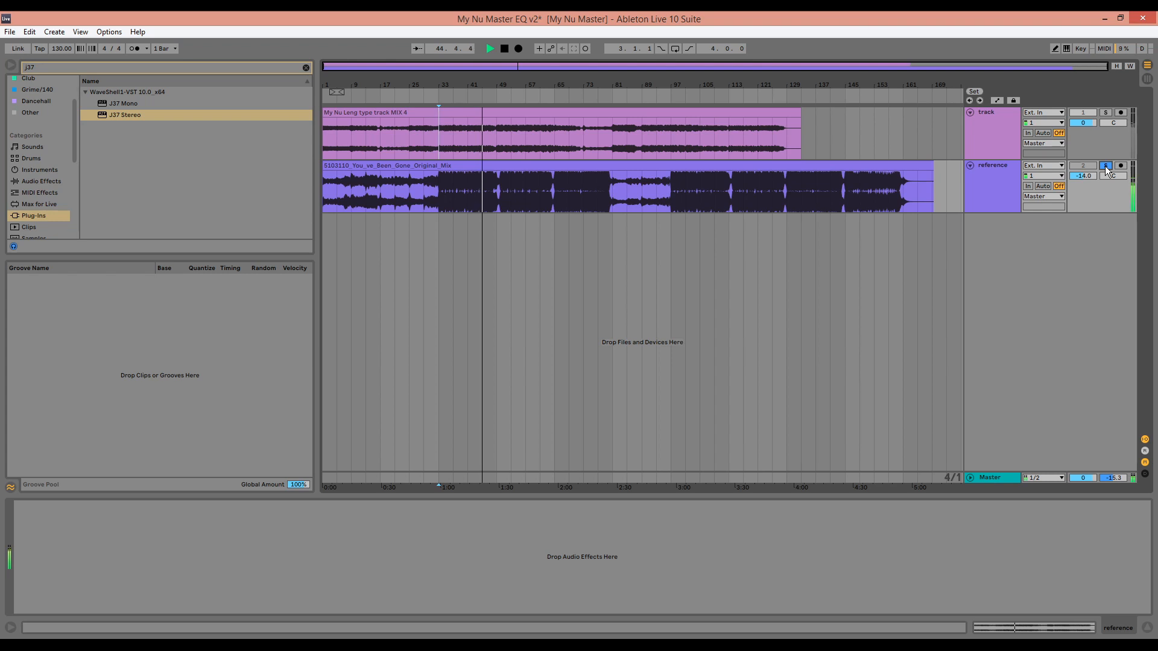
left_click(990, 477)
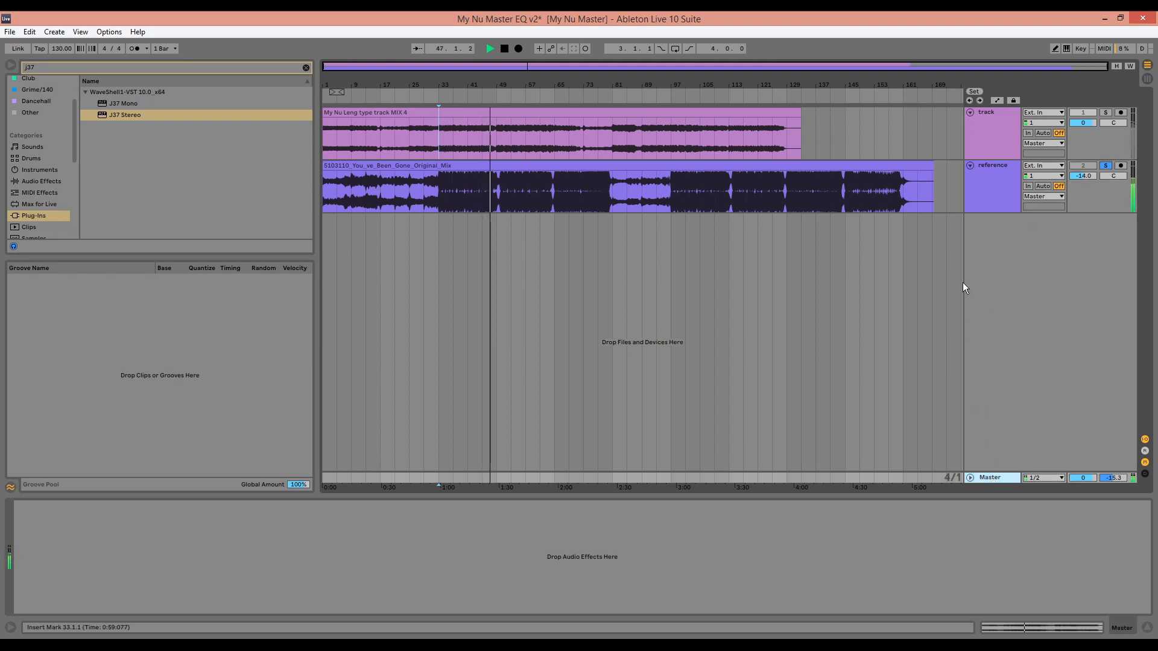
key("space")
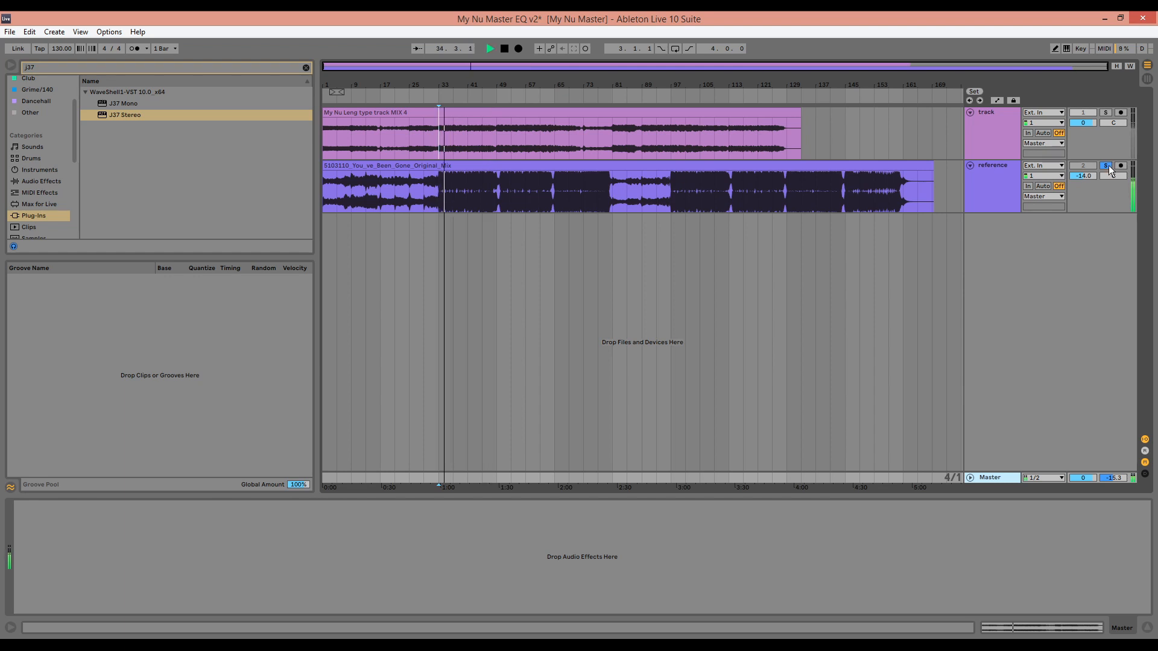
left_click(1107, 165)
left_click(996, 123)
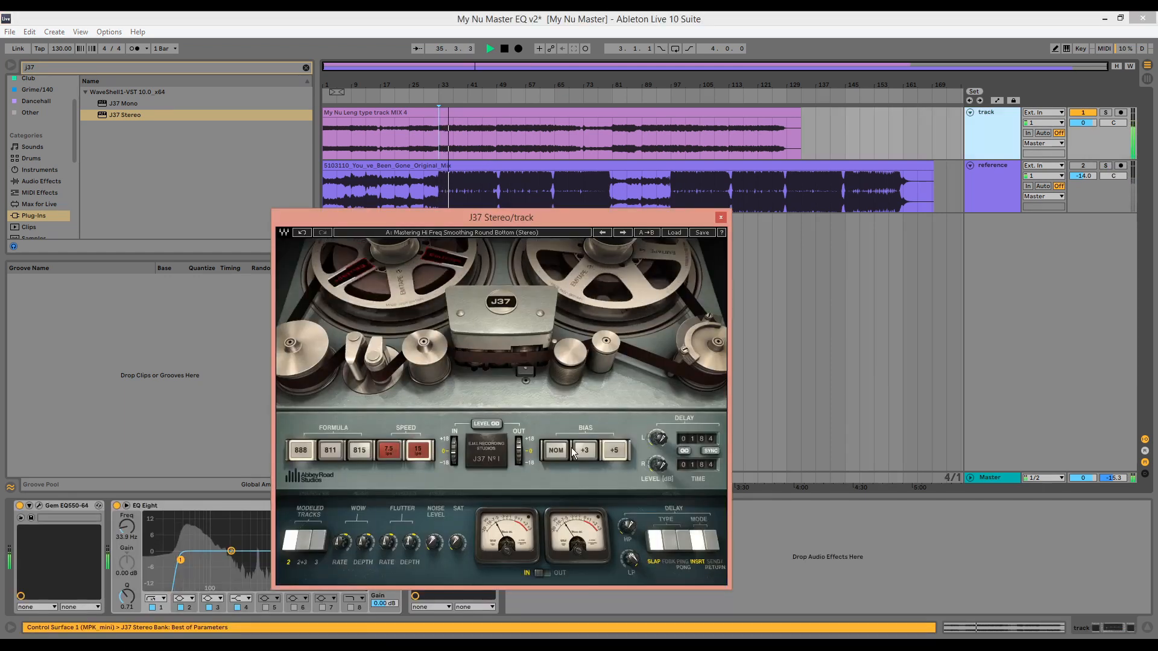
left_click(1107, 167)
left_click(1108, 167)
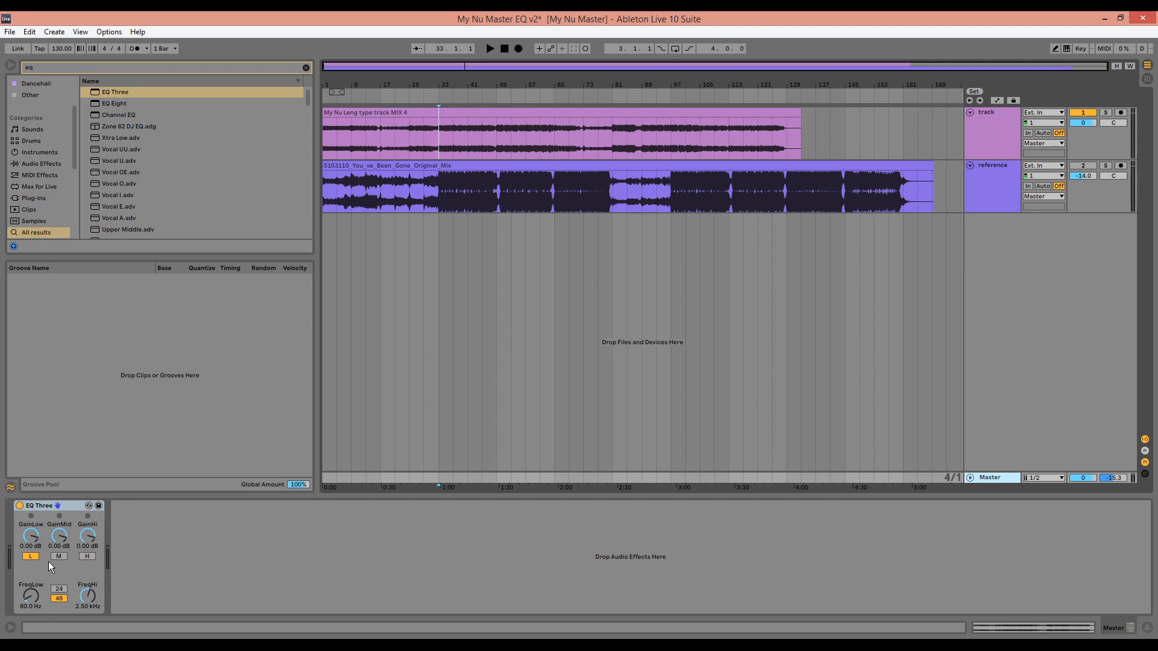
Play from bar 33 with EQ Three passing only the lows and toggle the reference's solo to compare low ends
left_click(446, 132)
key("space")
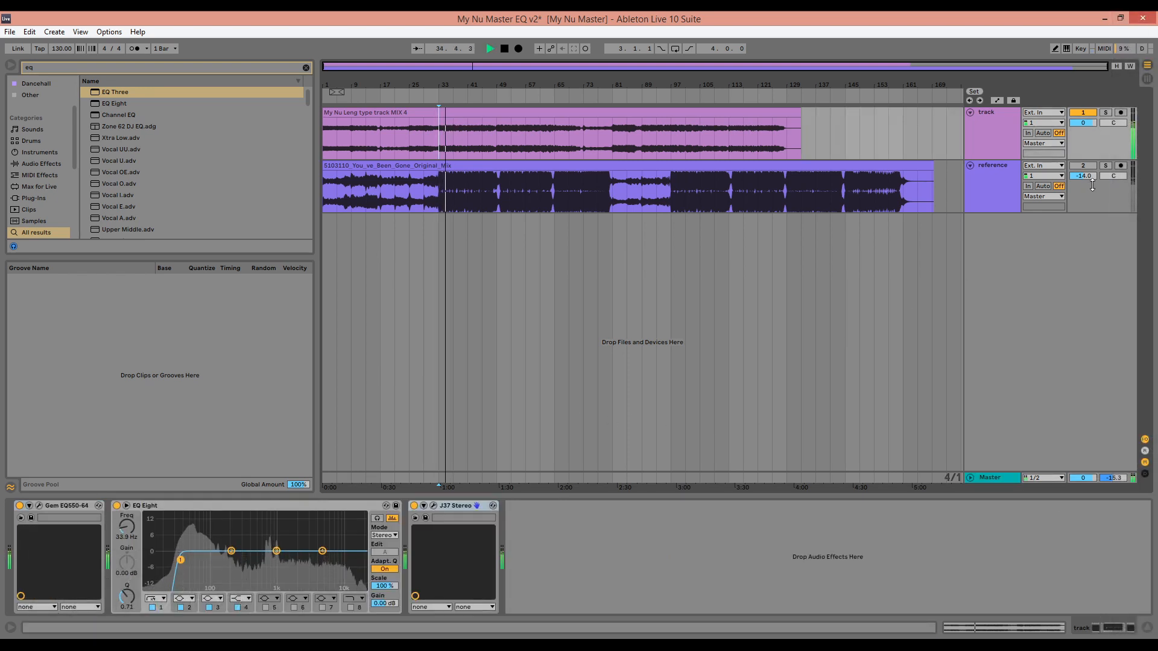
left_click(1105, 168)
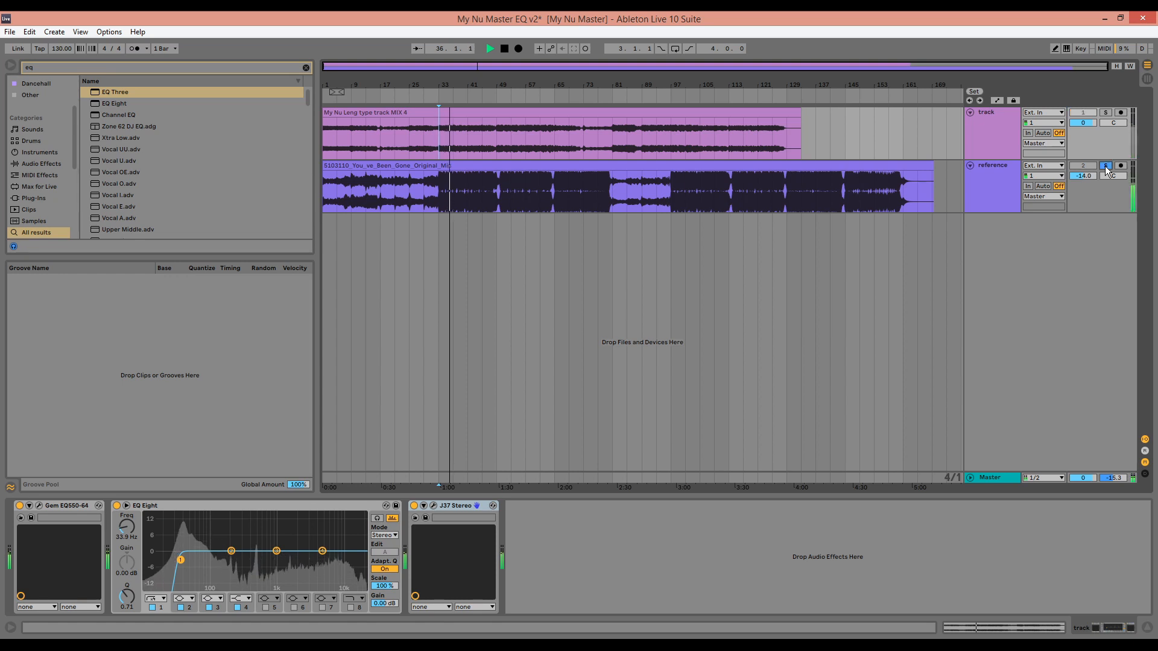
left_click(1106, 168)
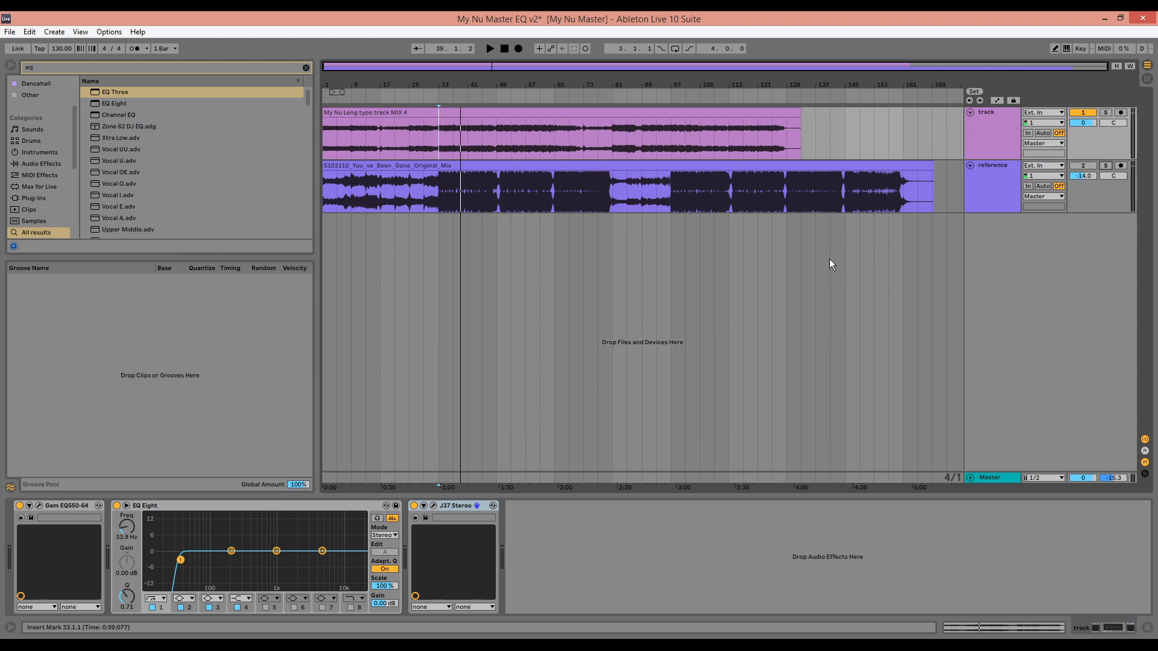
Solo the reference and the mix's track in turn and play each one's low end separately
left_click(1106, 165)
key("space")
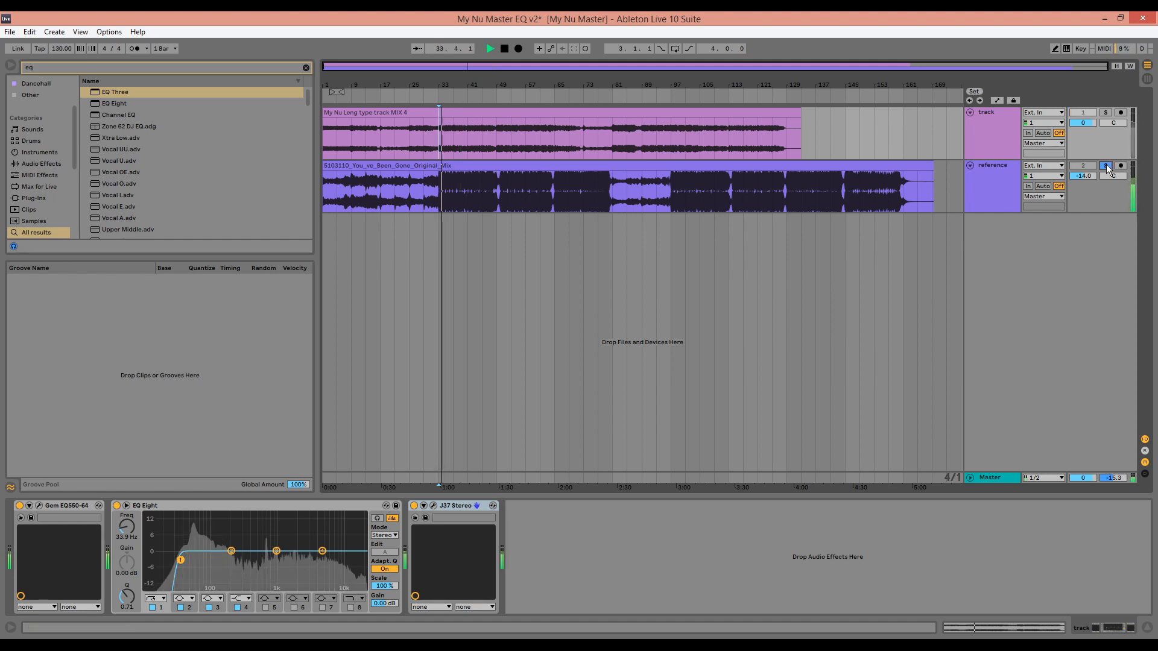
key("space")
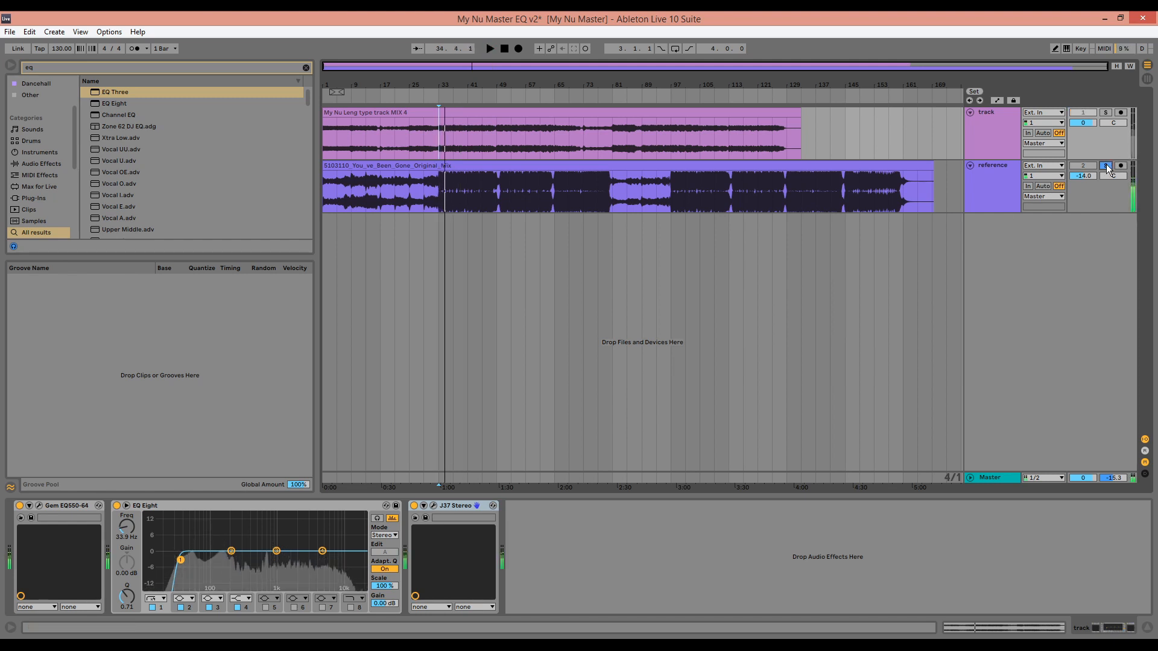
left_click(1107, 165)
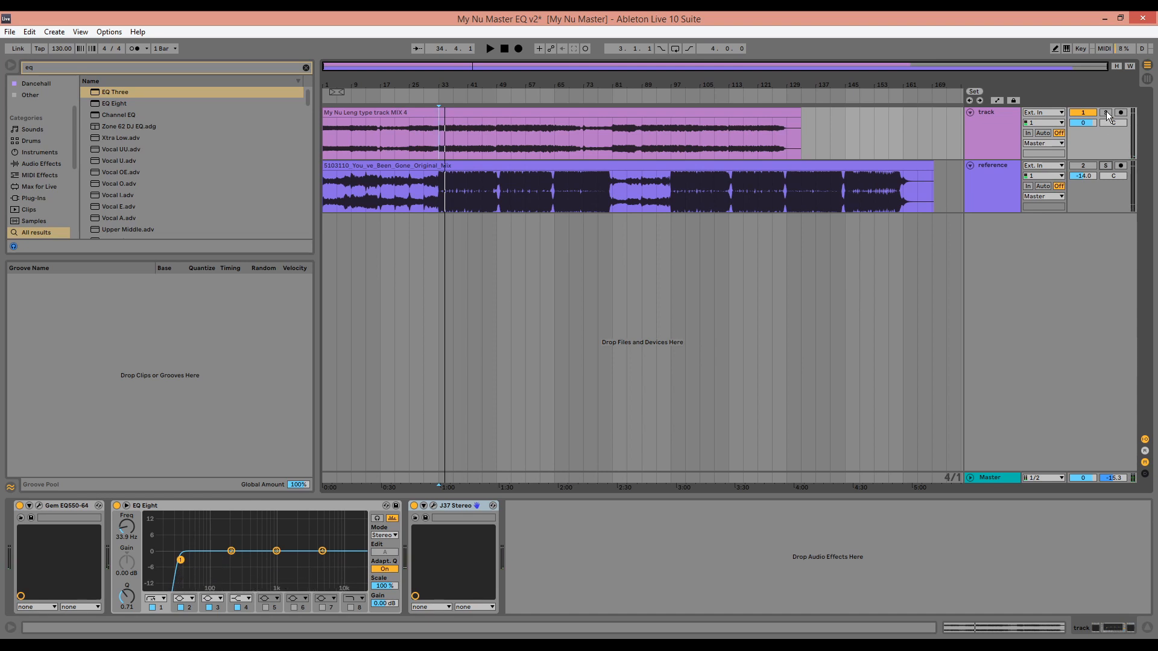
left_click(1107, 112)
key("space")
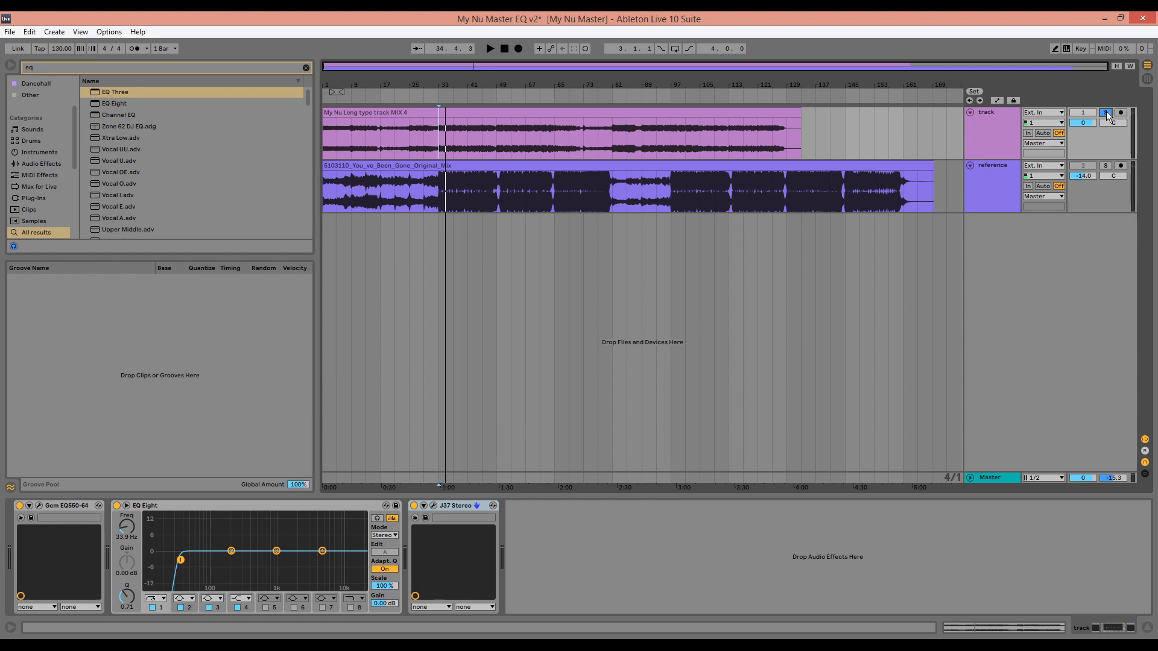
Switch off EQ Three on the Master and add iZotope Alloy 2 to the mix's track, closing its Preset Manager
left_click(994, 479)
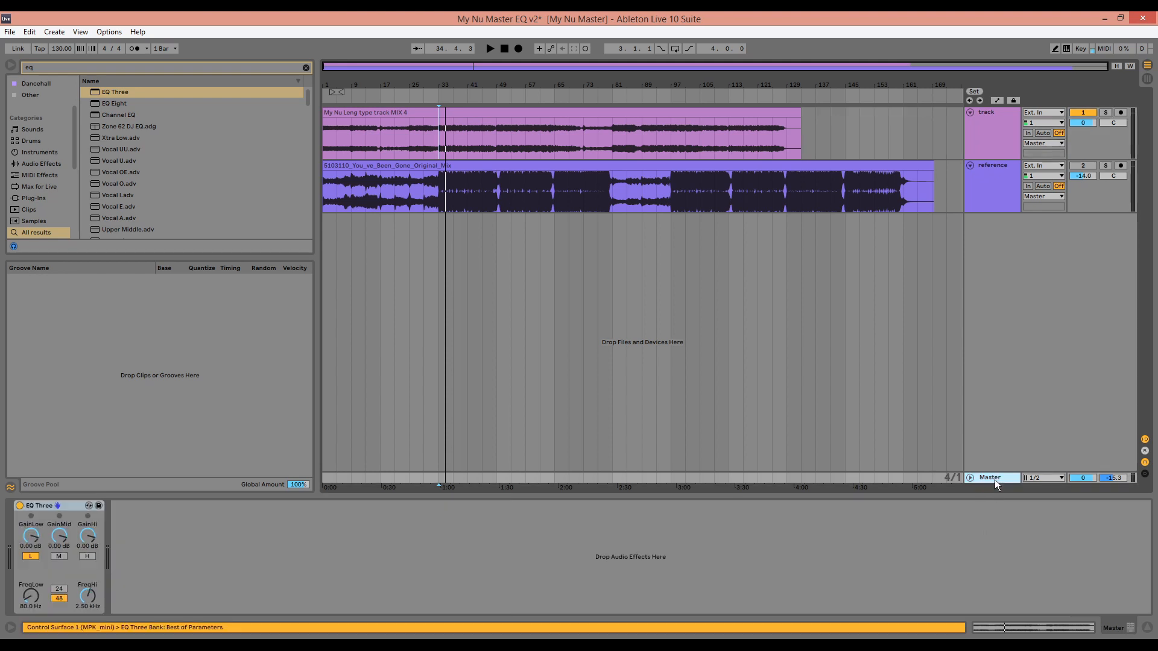
left_click(22, 505)
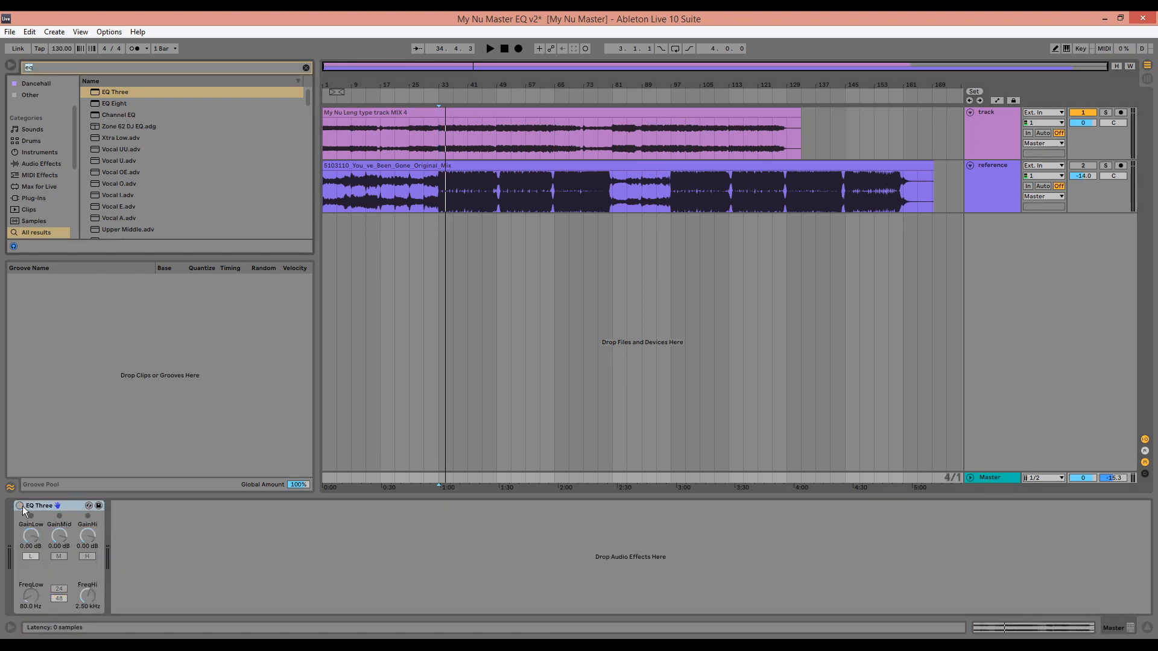
key("ctrl+f")
type("izo")
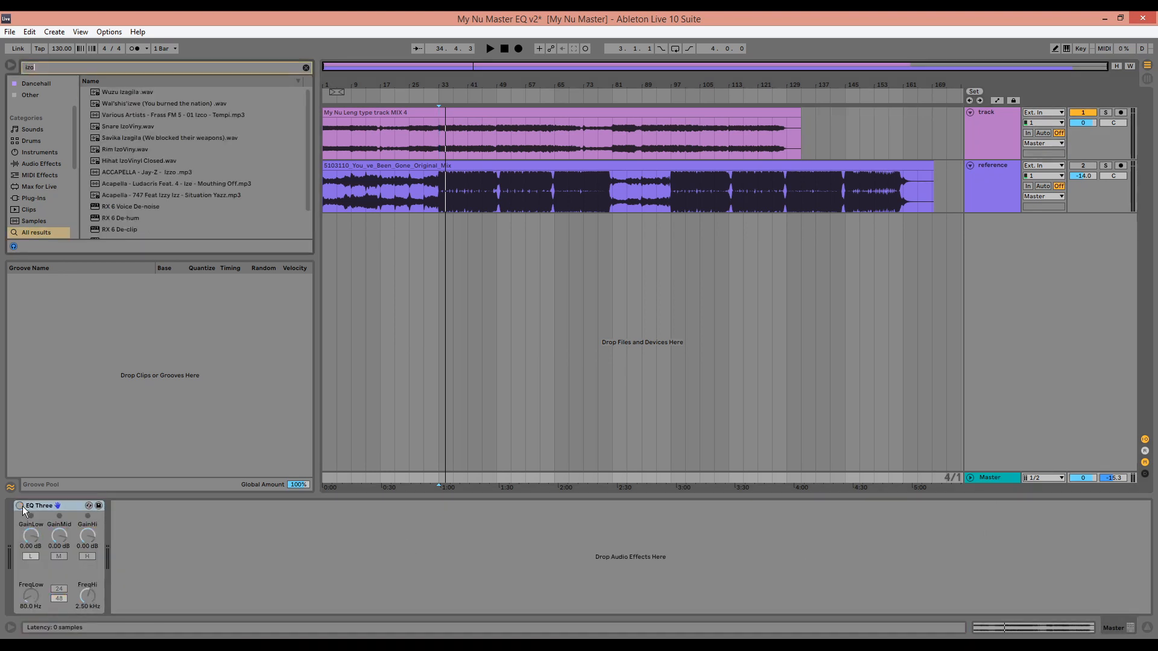
type("tope a")
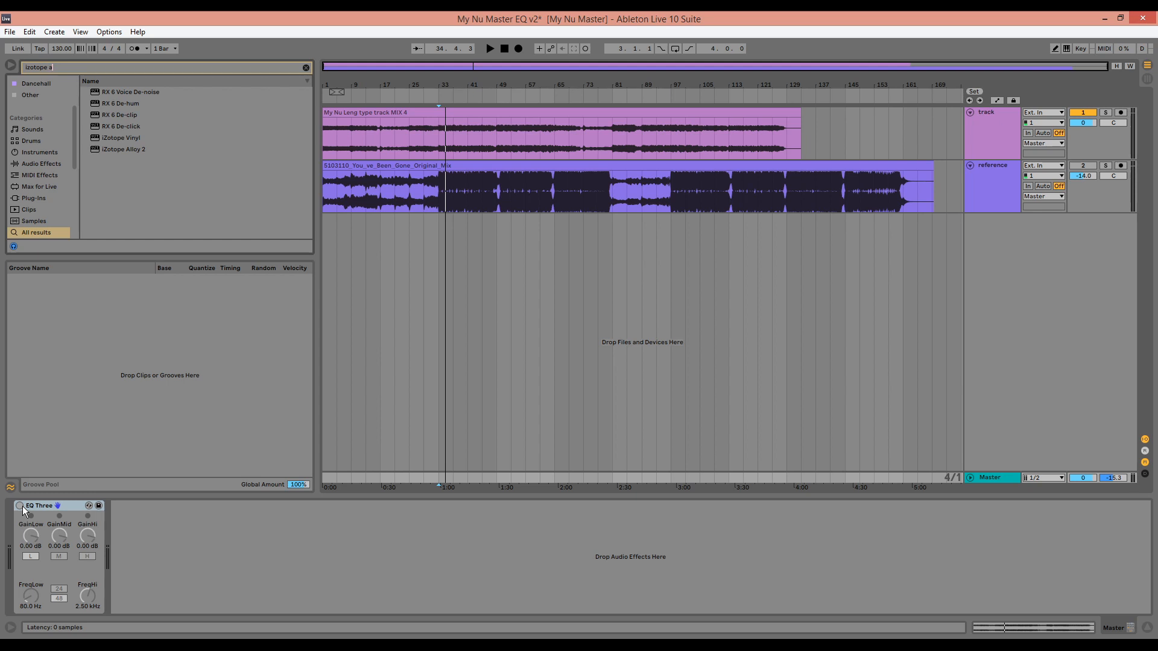
type("lloy")
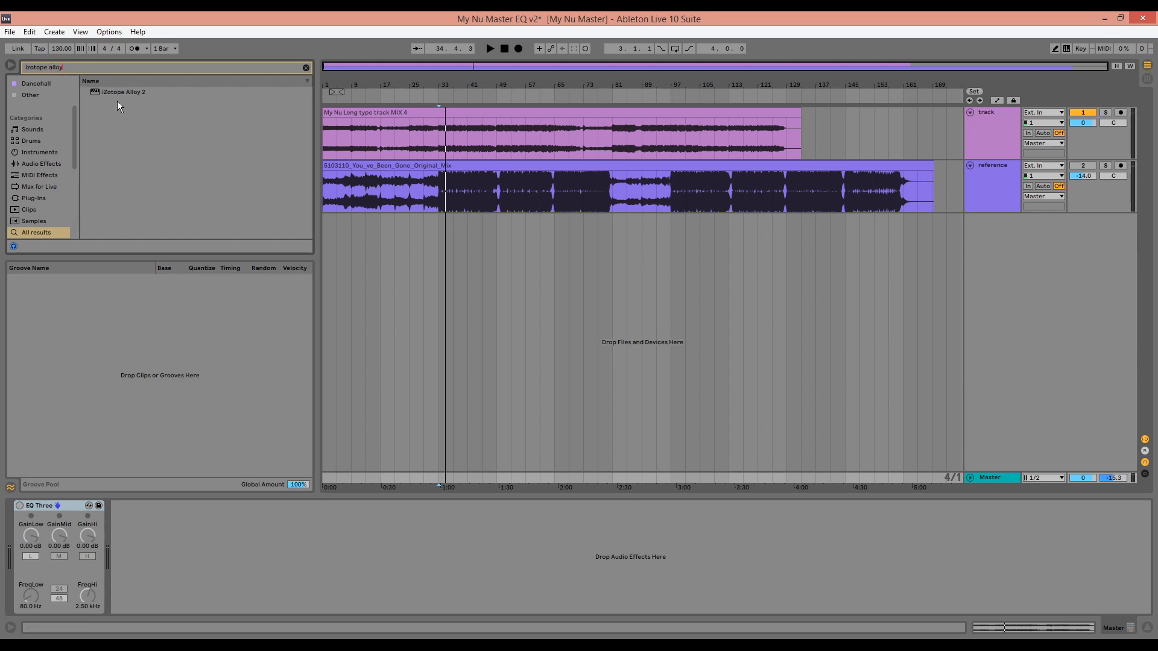
left_click_drag(123, 94, 438, 140)
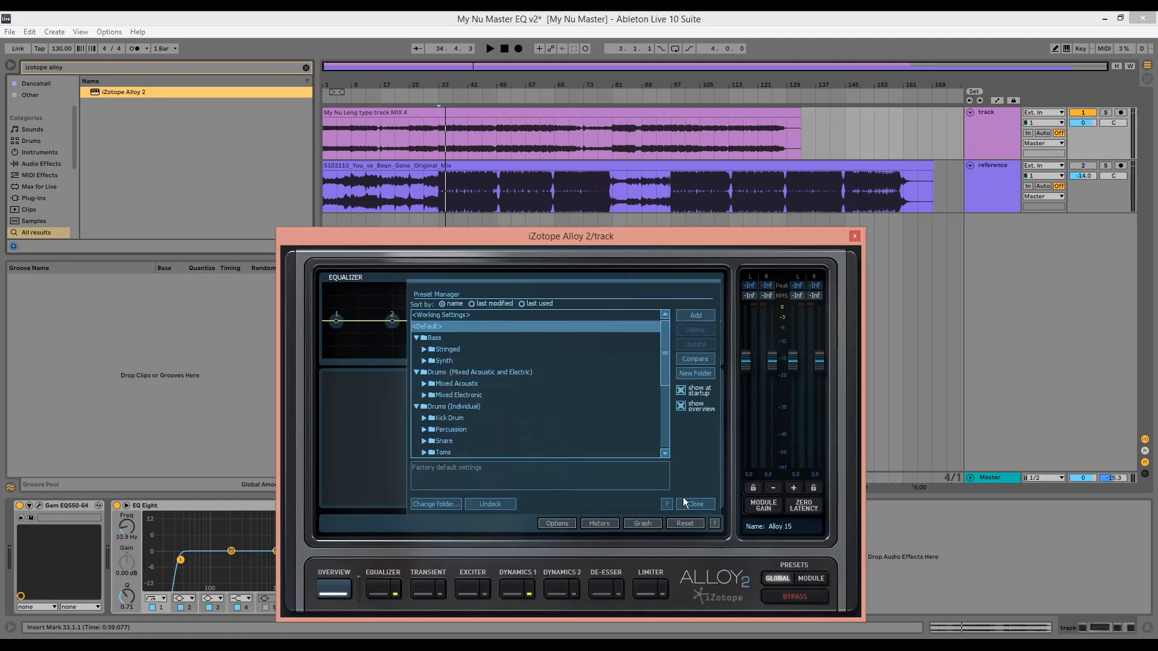
left_click(695, 504)
During playback, enable Multi-band in Alloy 2's Dynamics 1, solo band 1 and set its upper crossover to 117 Hz
key("space")
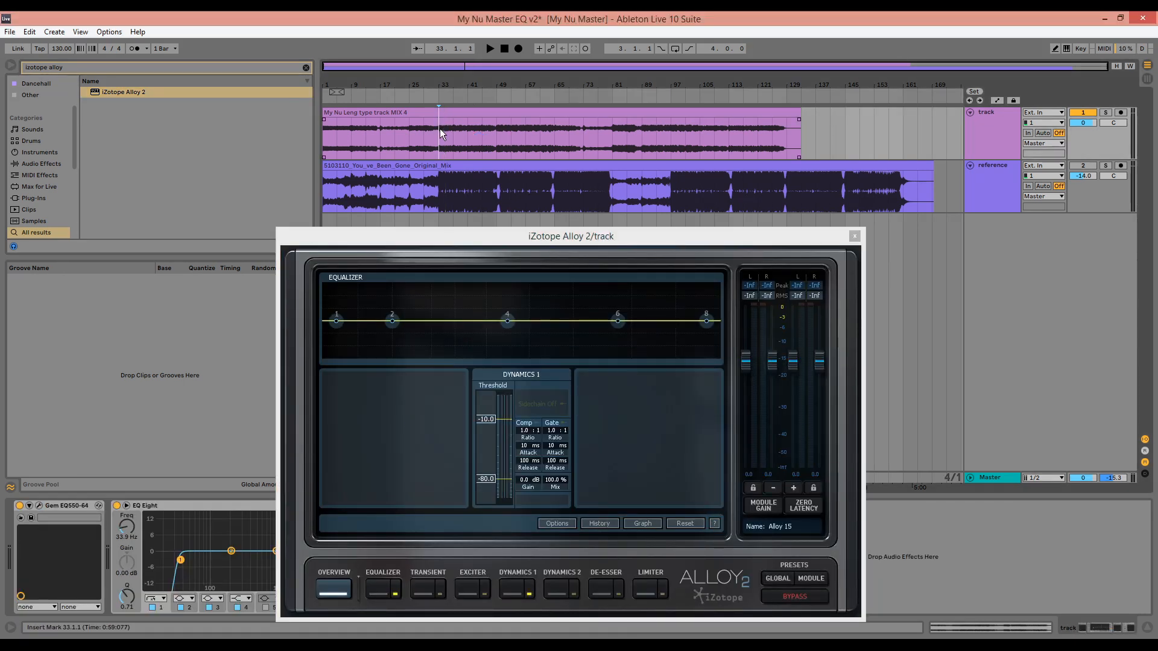
left_click(511, 590)
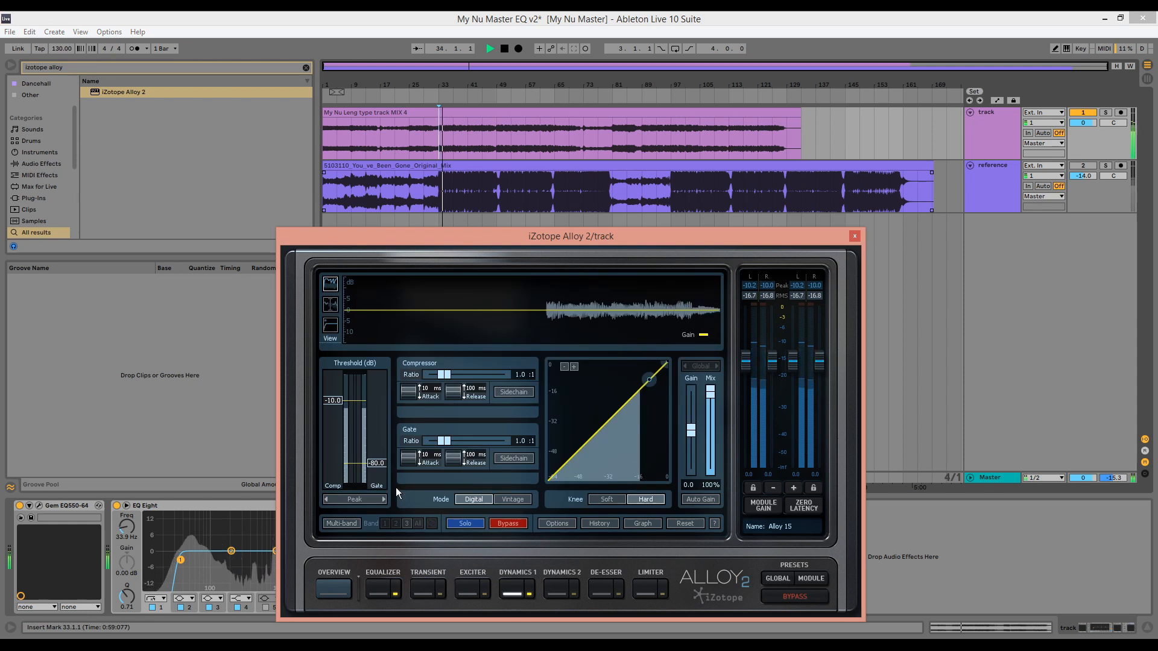
left_click(344, 523)
left_click(332, 306)
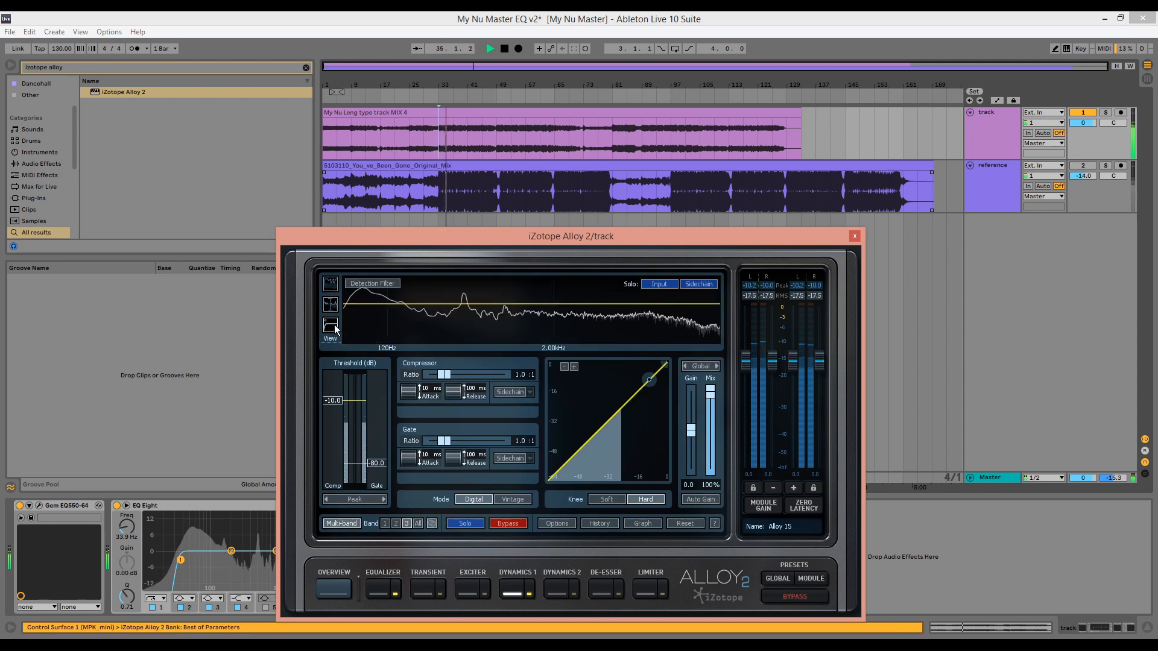
left_click(369, 301)
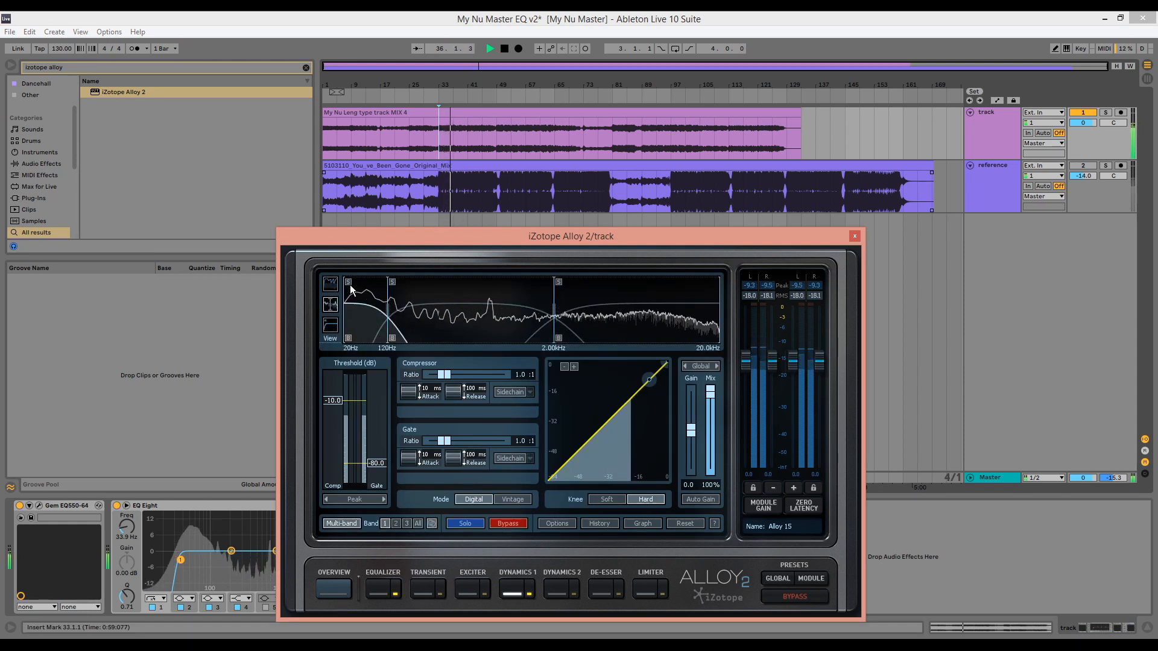
left_click_drag(388, 306, 386, 306)
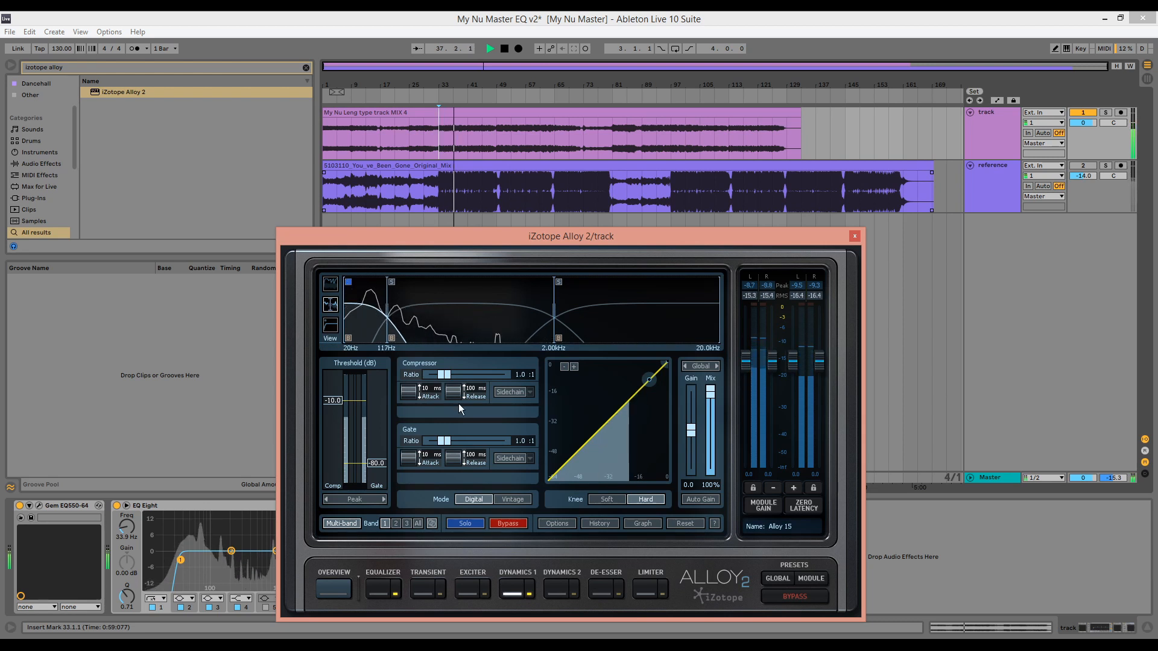
Set band 1's level detection to RMS, its compressor attack to 30 ms and its compressor threshold to -23.5 dB
left_click(383, 500)
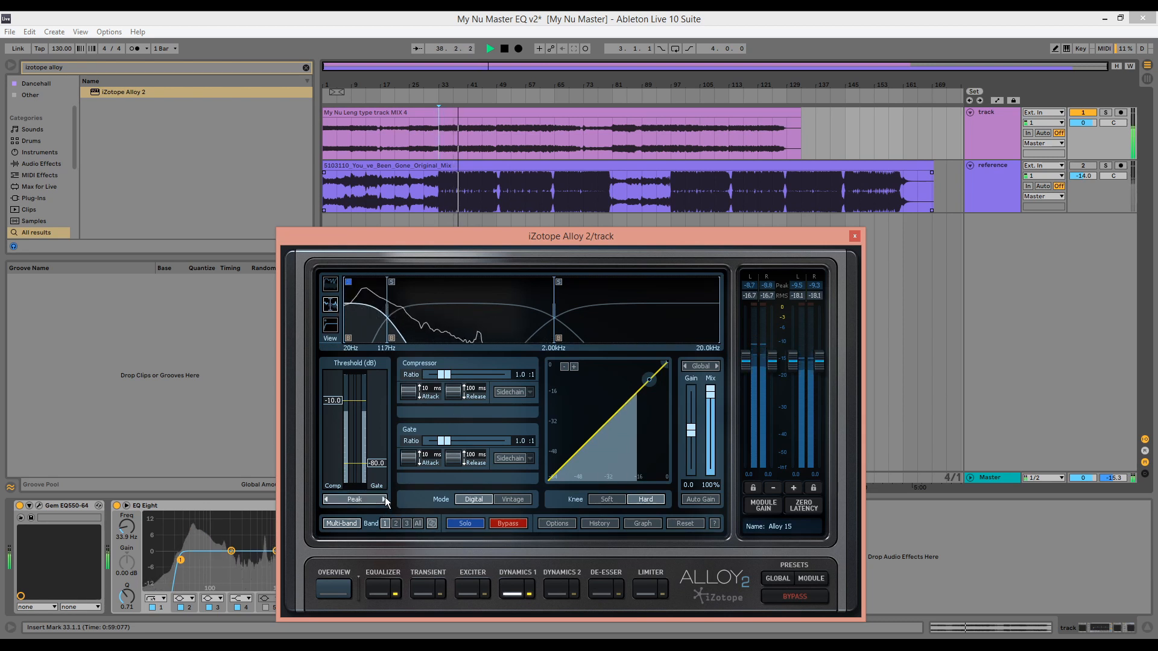
double_click(522, 375)
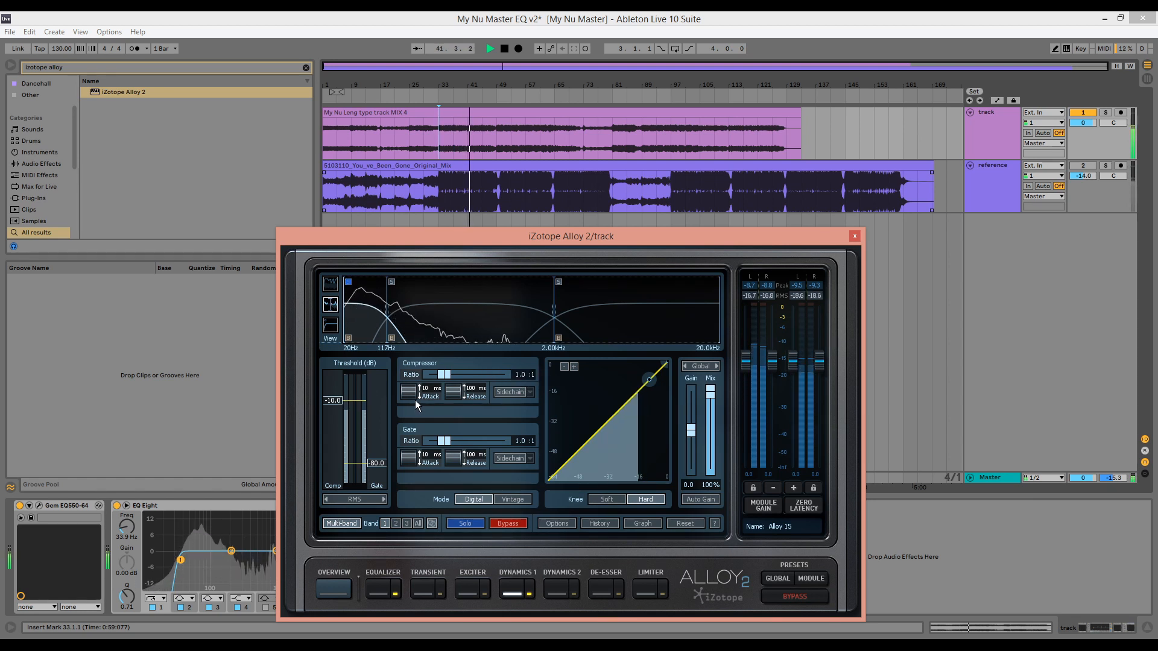
left_click_drag(415, 400, 424, 363)
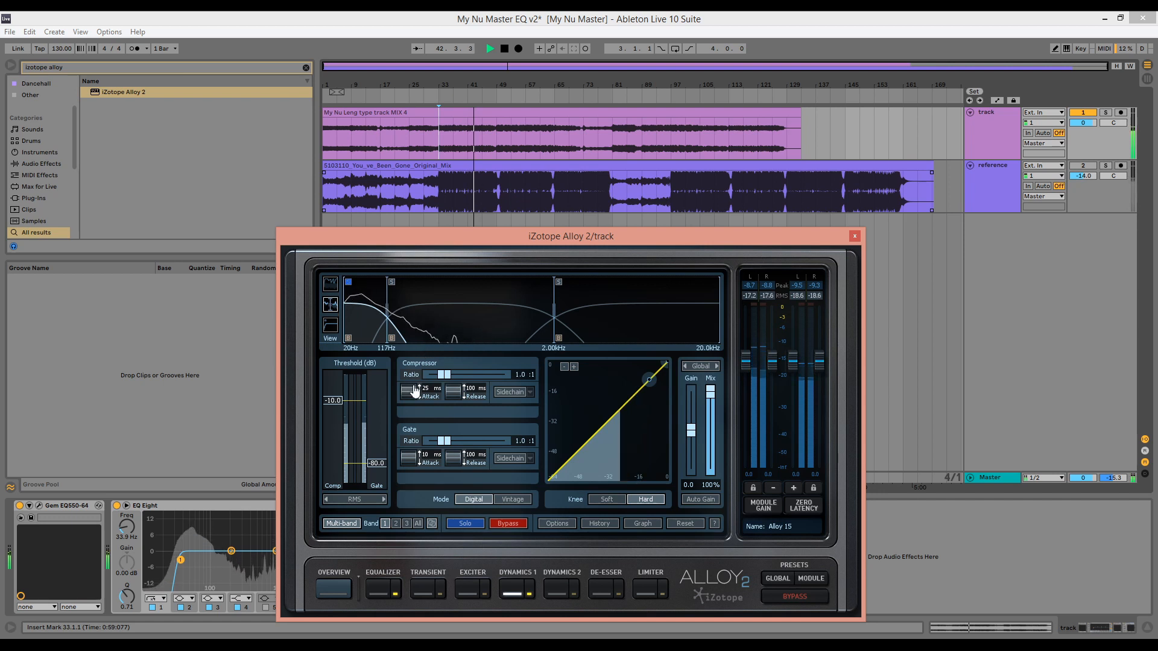
left_click_drag(416, 394, 415, 391)
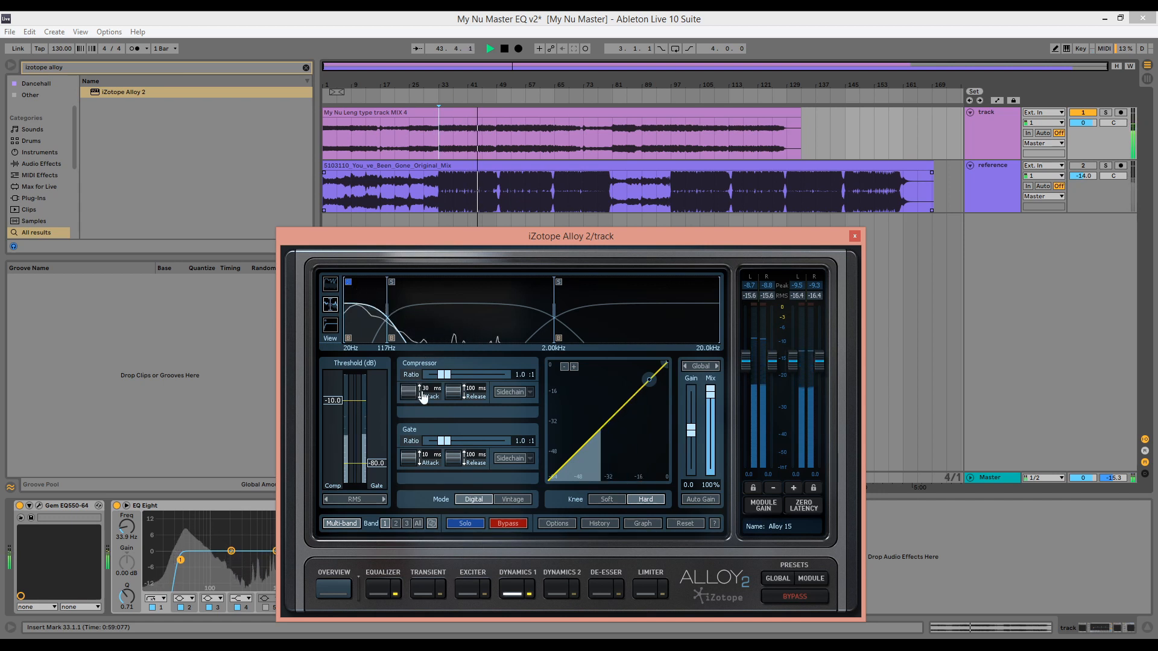
key("space")
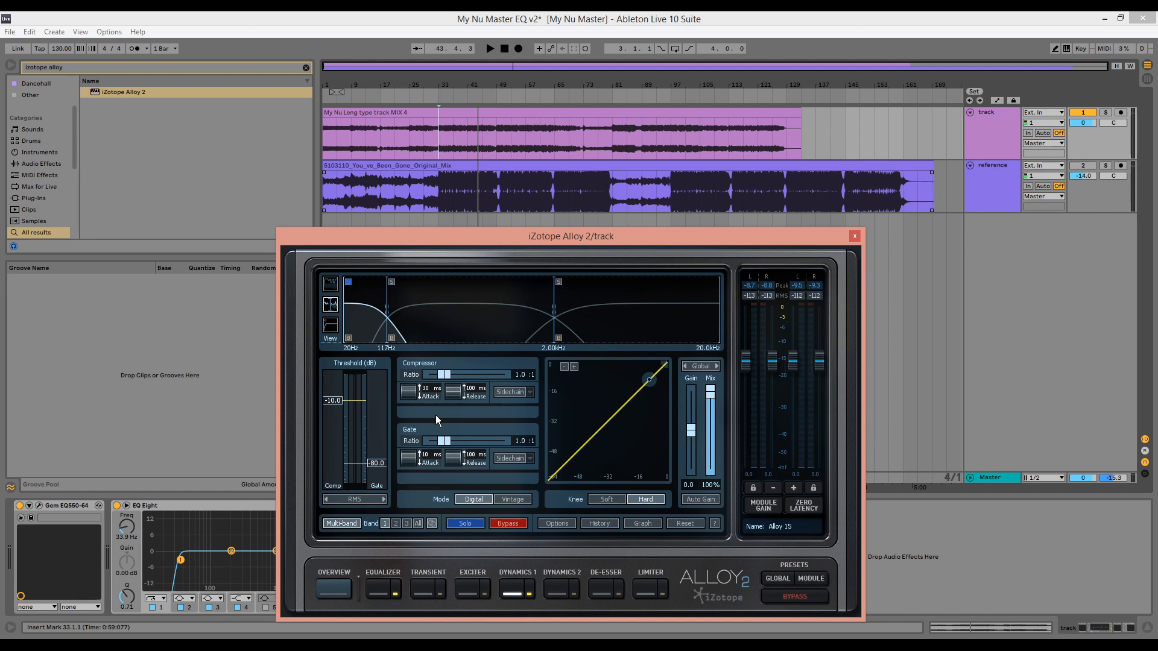
key("space")
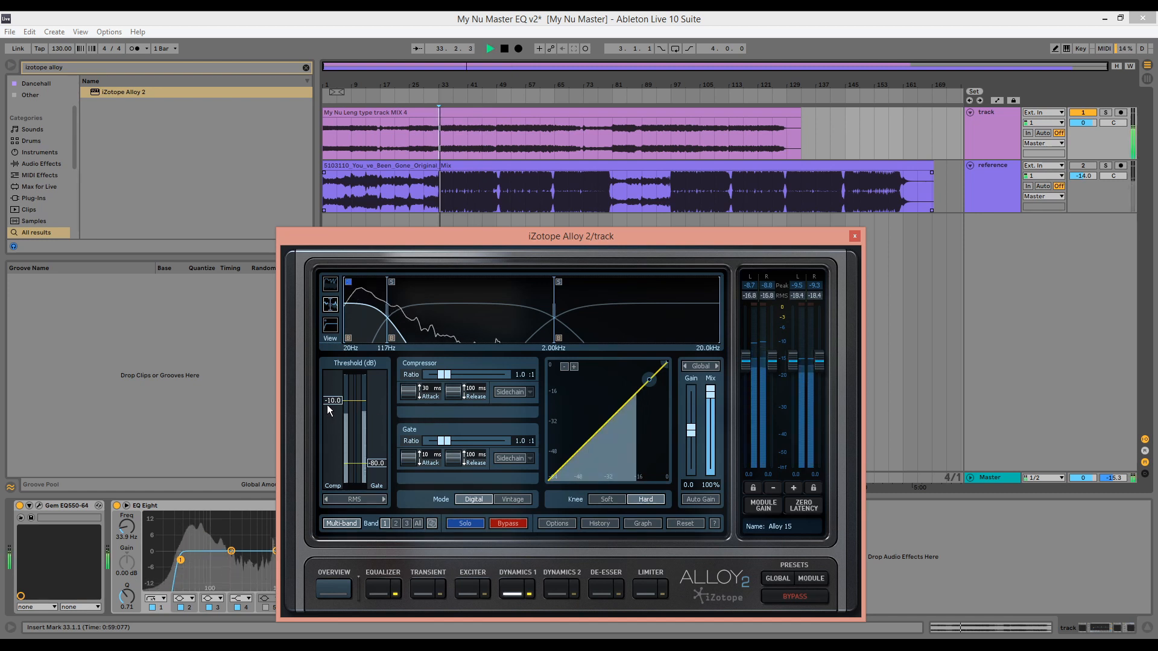
left_click_drag(327, 404, 336, 421)
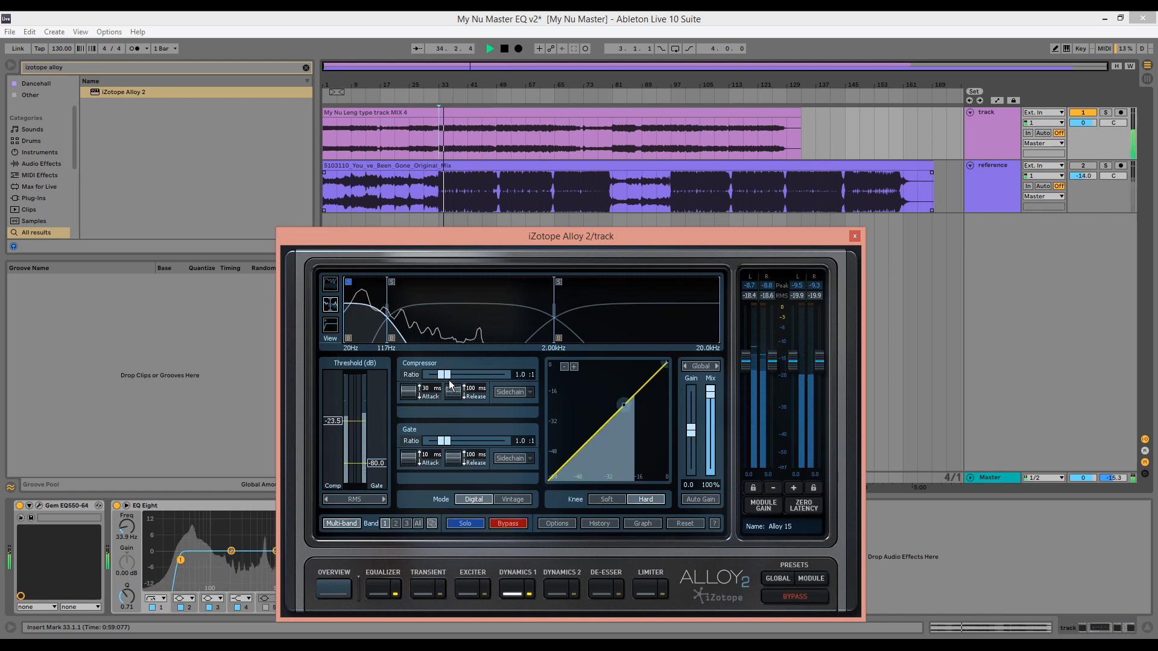
Set band 1's compressor ratio to 1.6:1 and its threshold to -21.1 dB, and enable Auto Gain during playback
left_click_drag(444, 375, 452, 375)
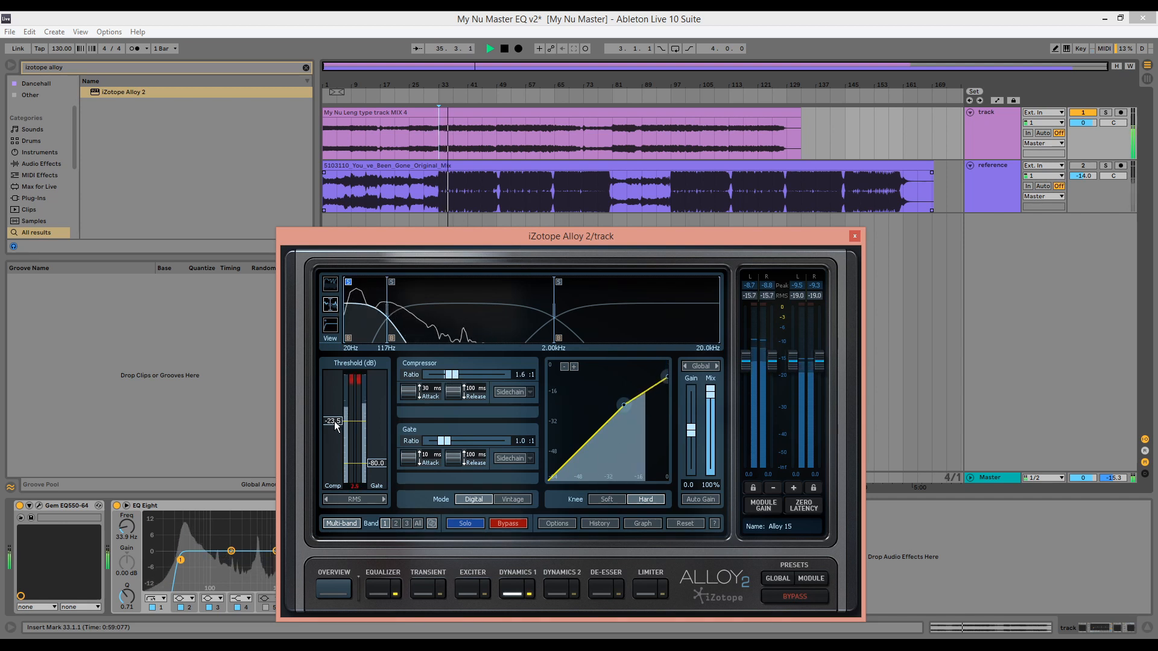
left_click_drag(335, 421, 334, 418)
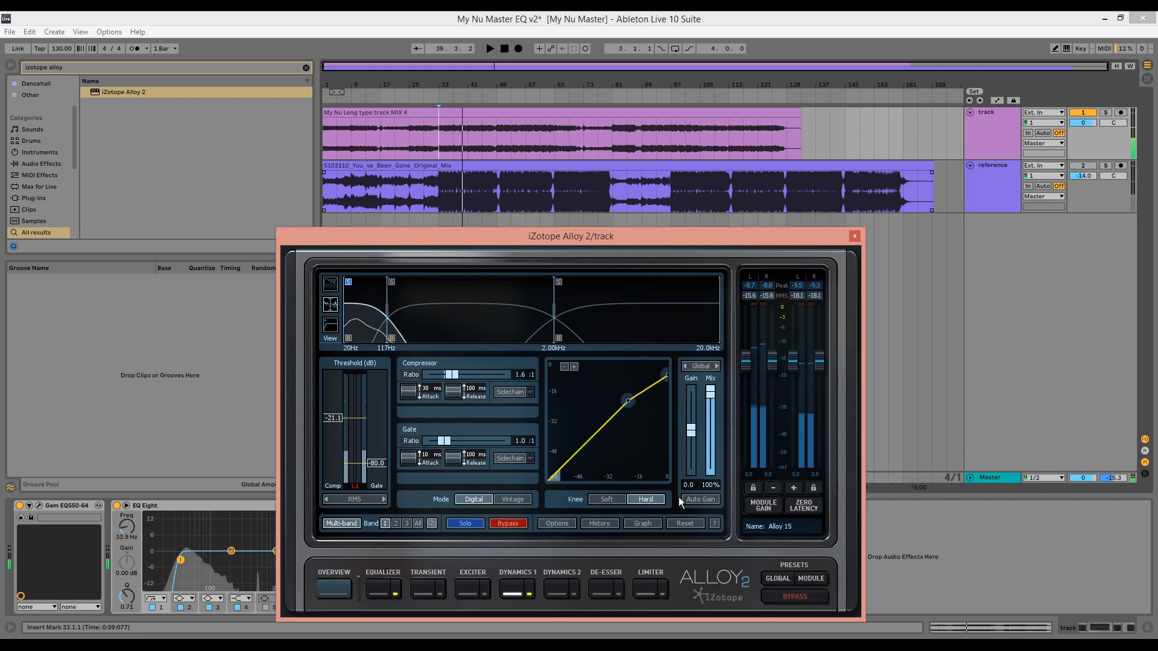
key("space")
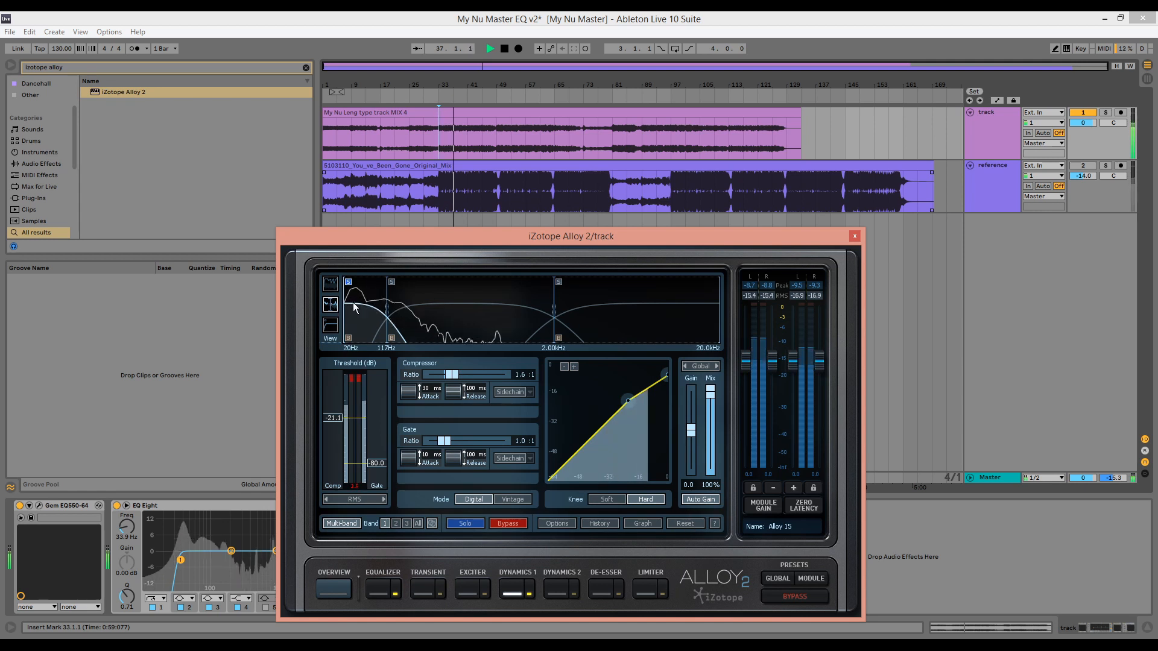
key("space")
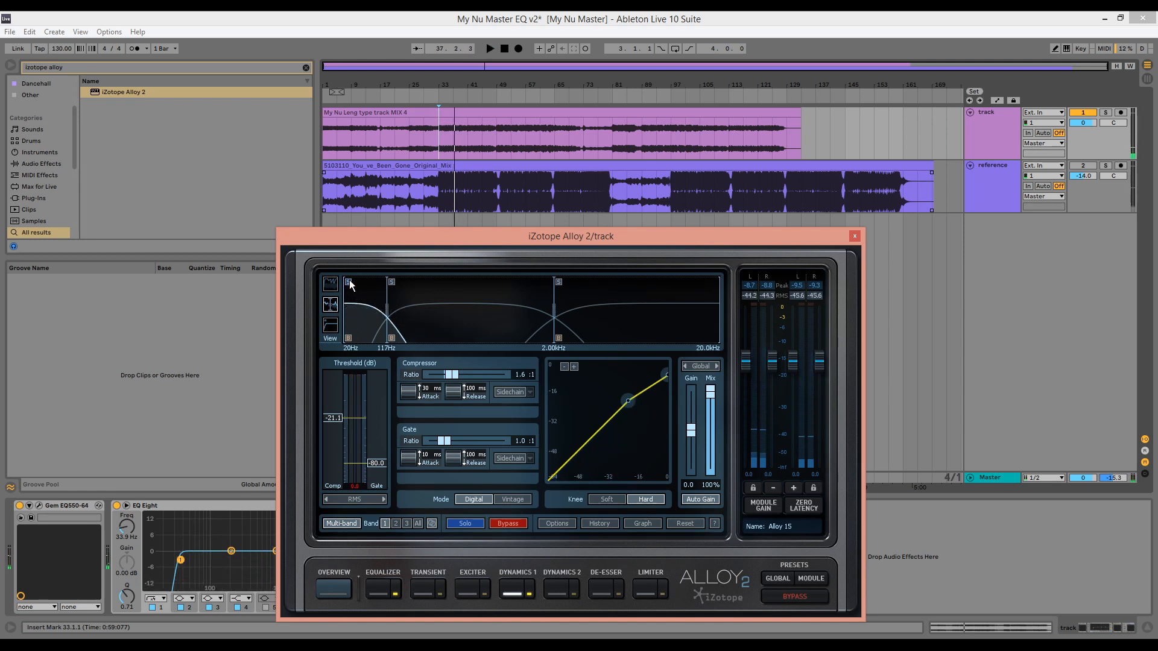
Unsolo band 1, close Alloy 2's window and toggle the plug-in off and on during playback to compare the mix
key("space")
left_click(1011, 479)
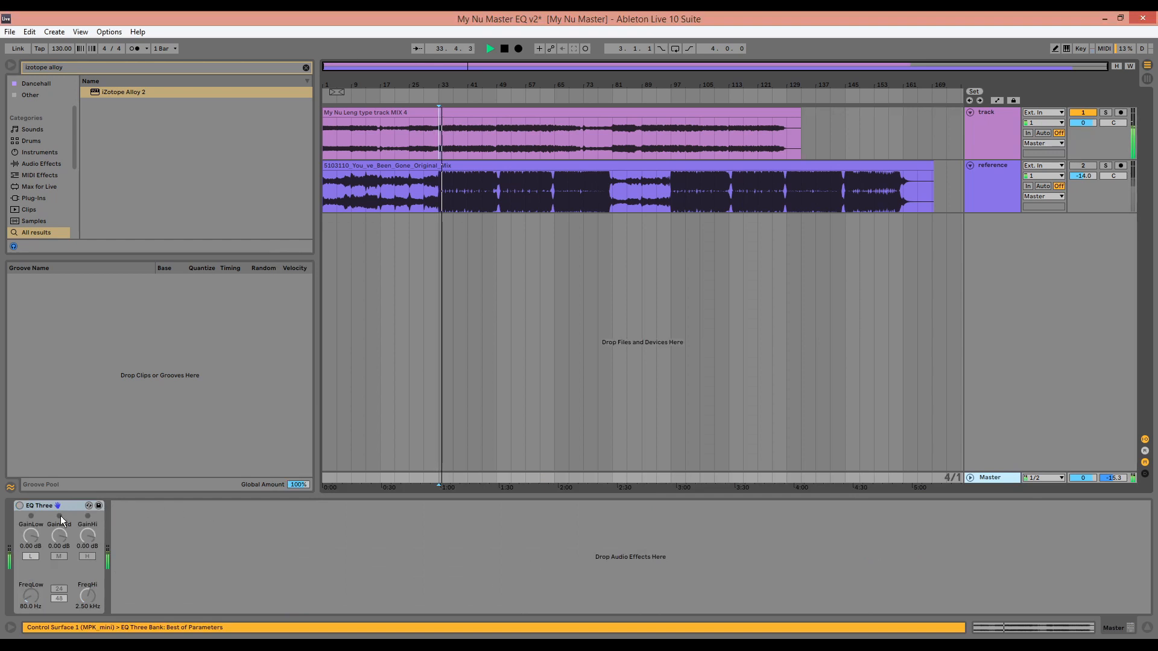
left_click(1010, 155)
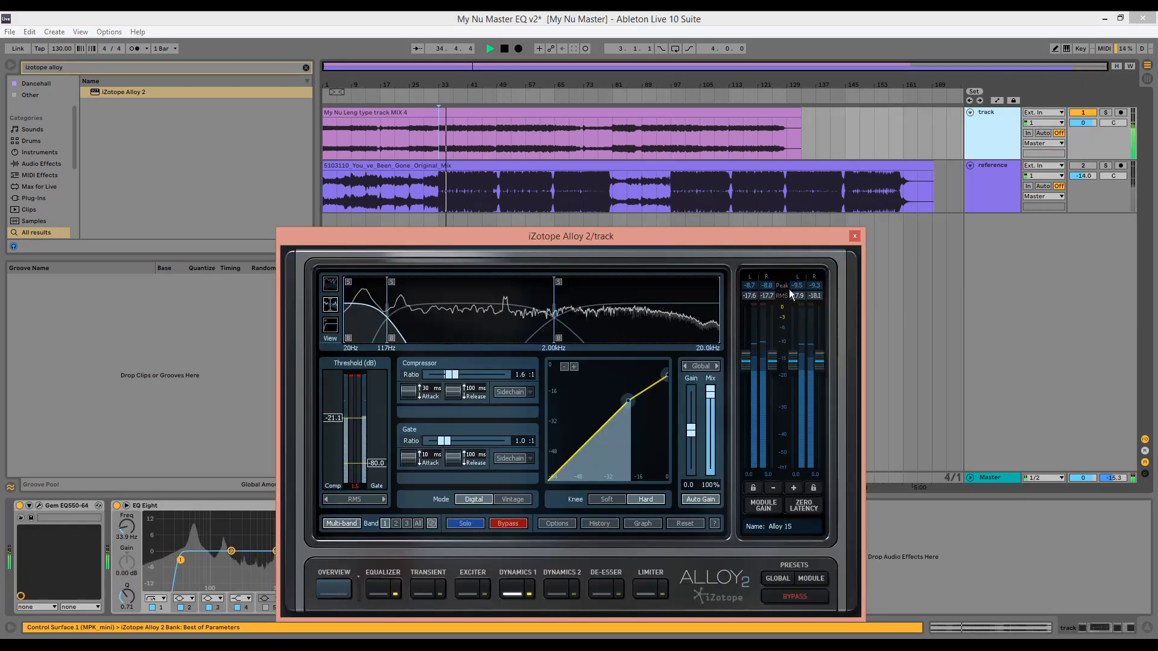
left_click(854, 236)
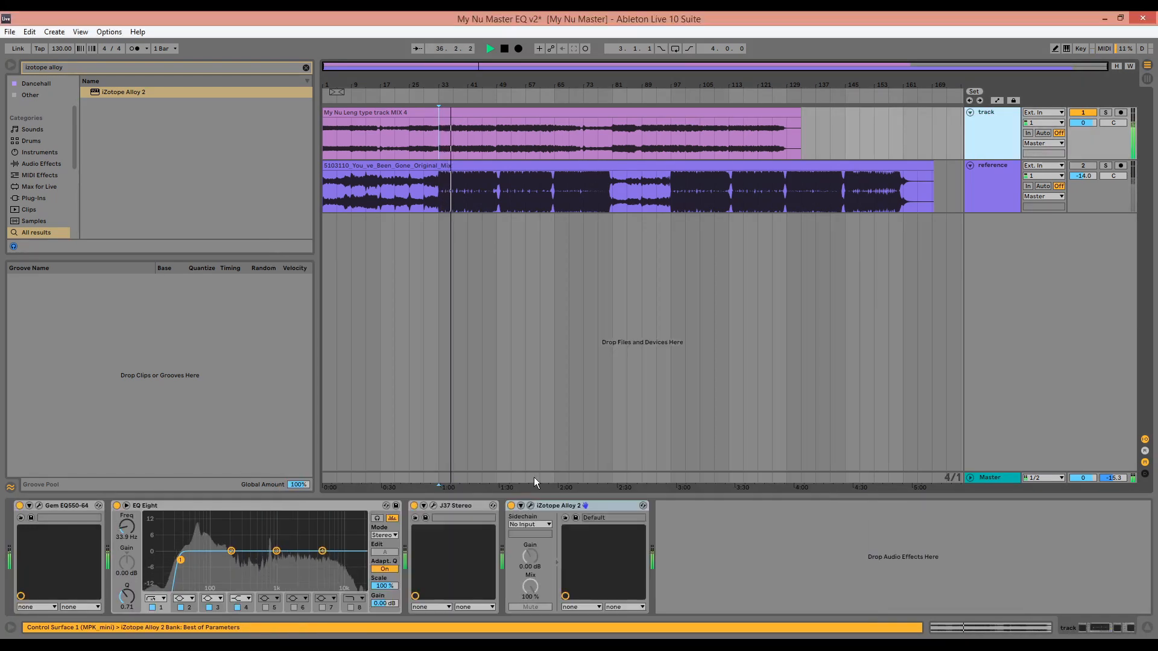
left_click(511, 507)
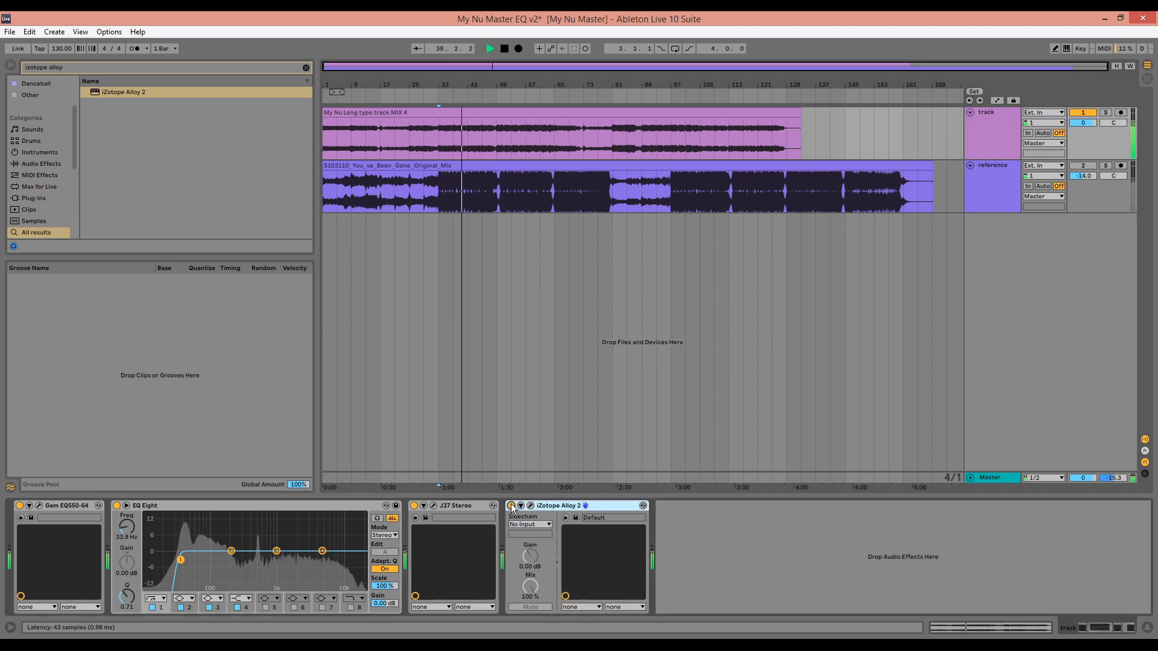
key("space")
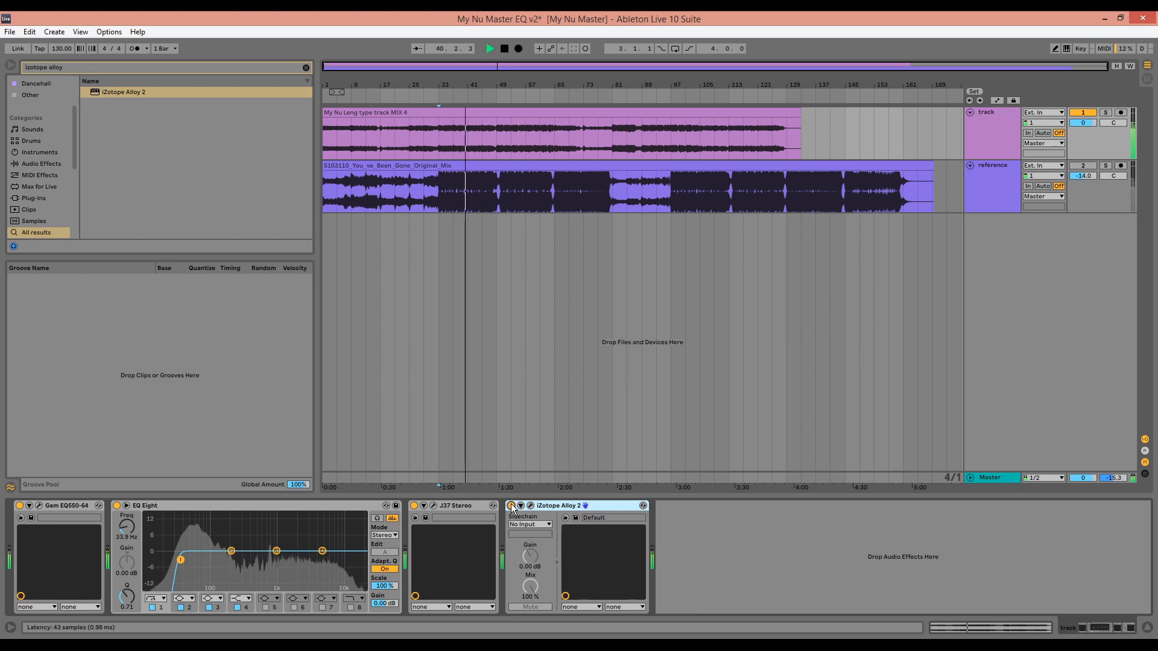
Isolate the low end with EQ Three on the Master and compare the reference, soloed, with the mix during playback
left_click(995, 478)
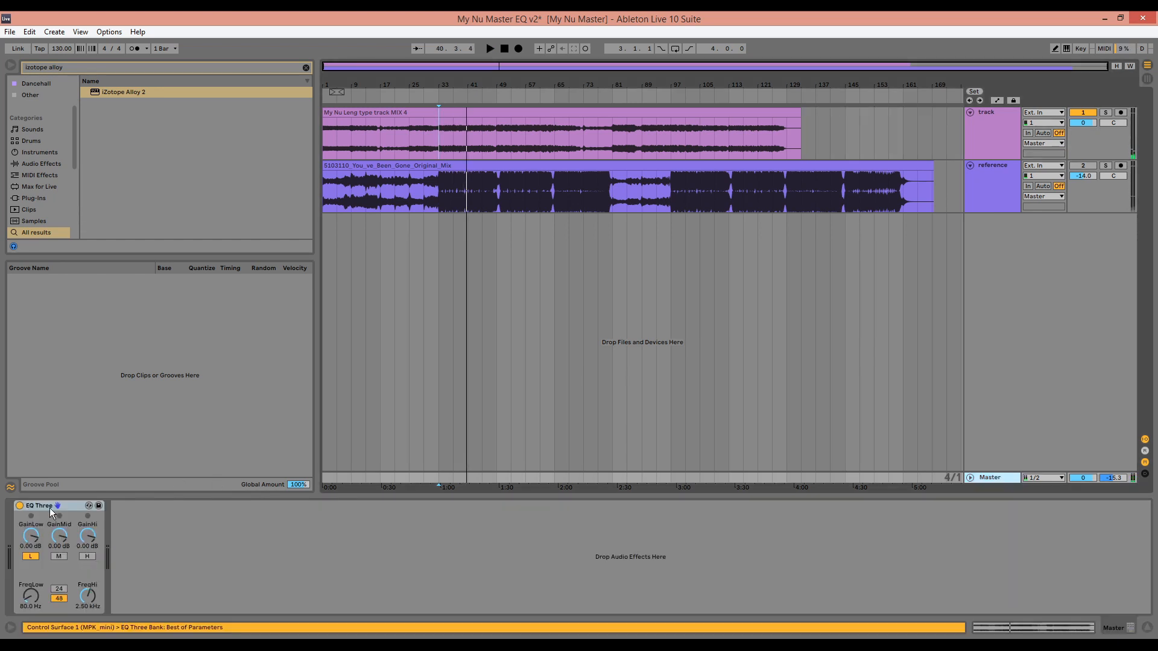
left_click(19, 506)
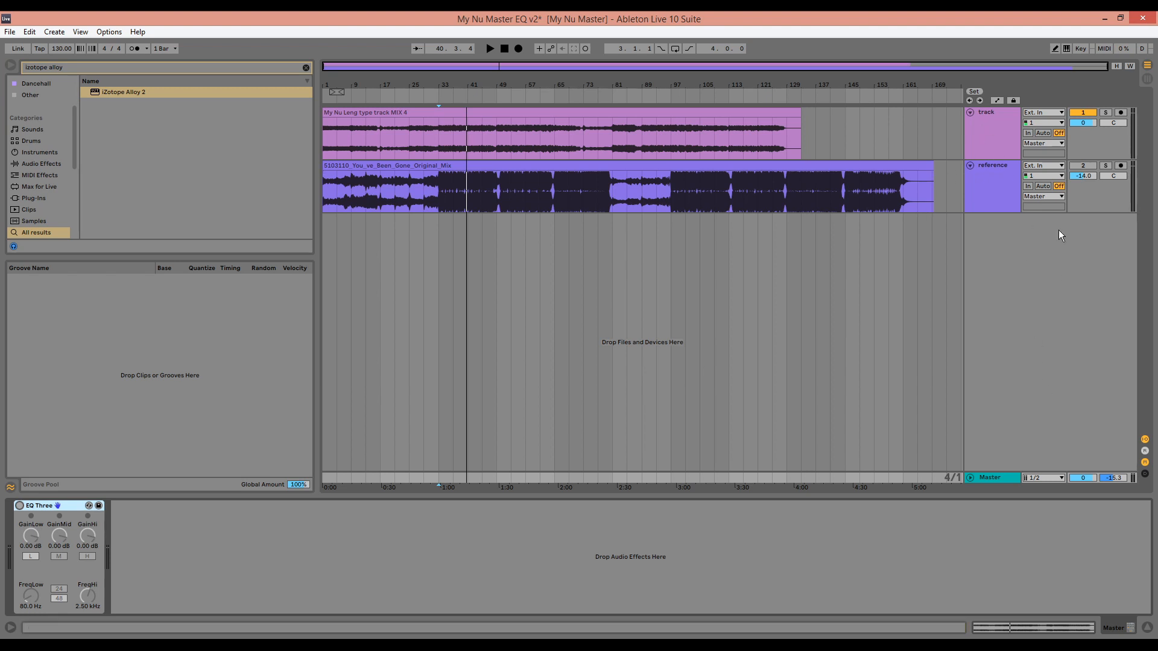
key("space")
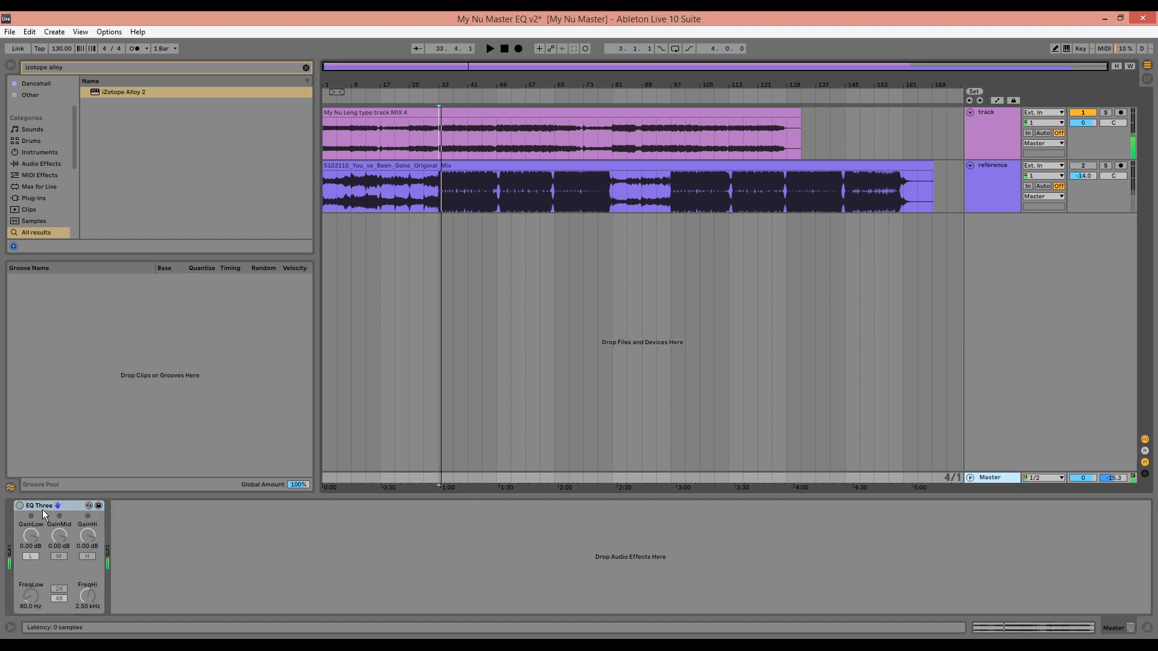
left_click(20, 506)
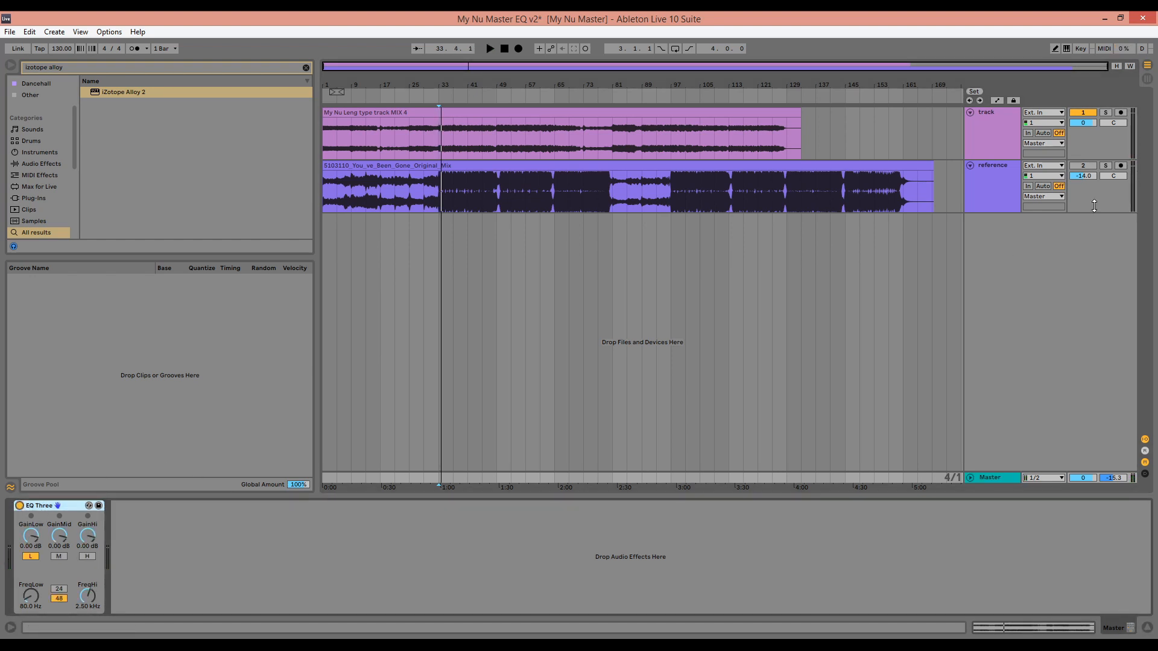
left_click(1107, 166)
key("space")
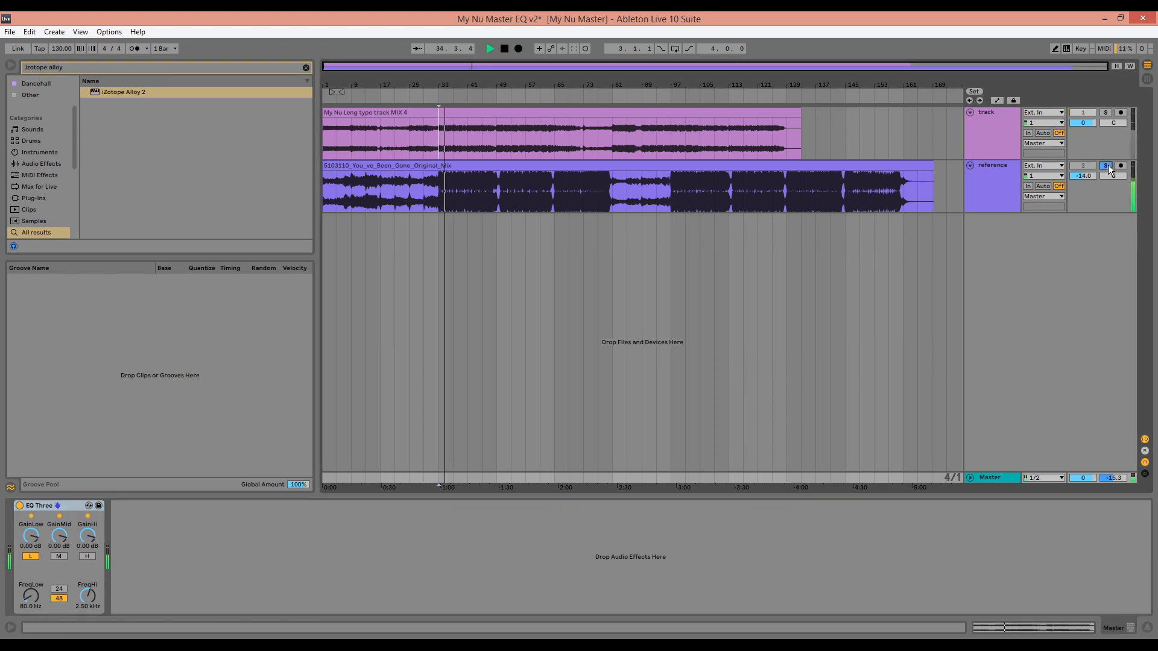
left_click(1107, 166)
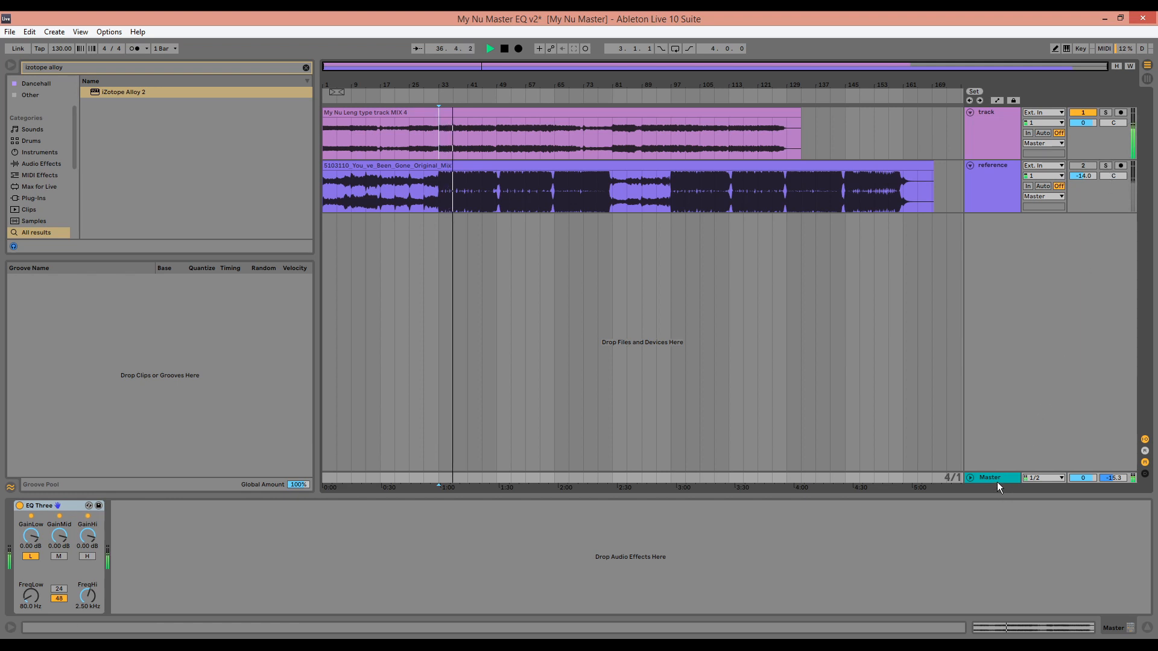
Reopen Alloy 2 on the mix's track, dismiss its Preset Manager, disable Auto Gain in Dynamics 1 and restart playback
left_click(1007, 151)
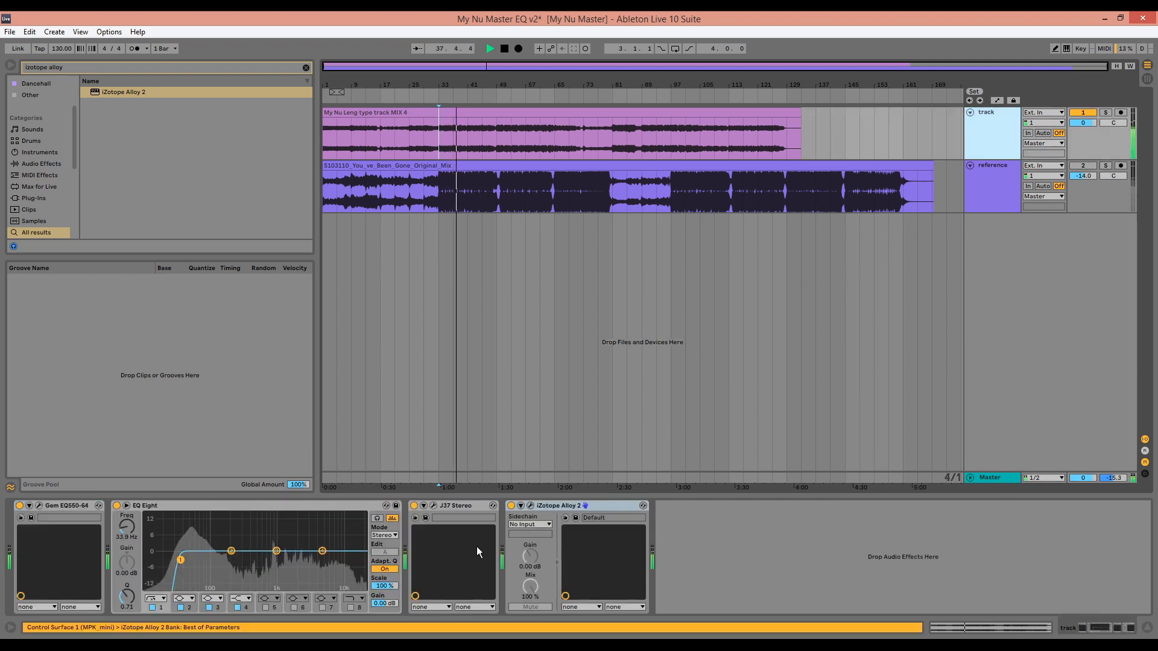
left_click(530, 506)
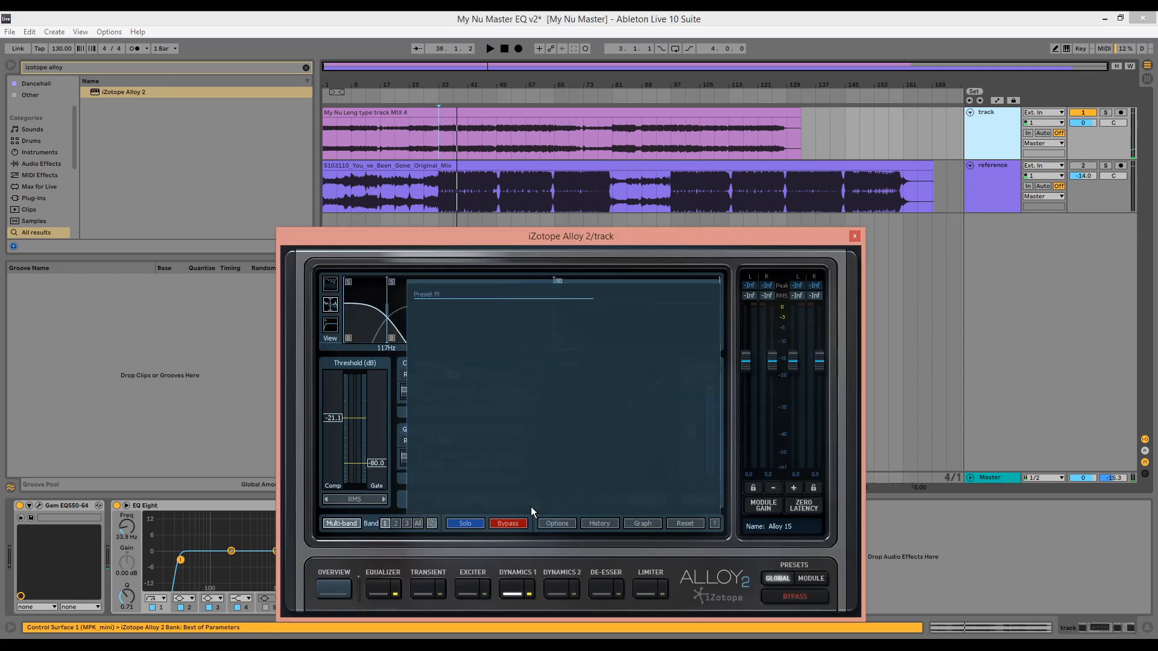
left_click(692, 502)
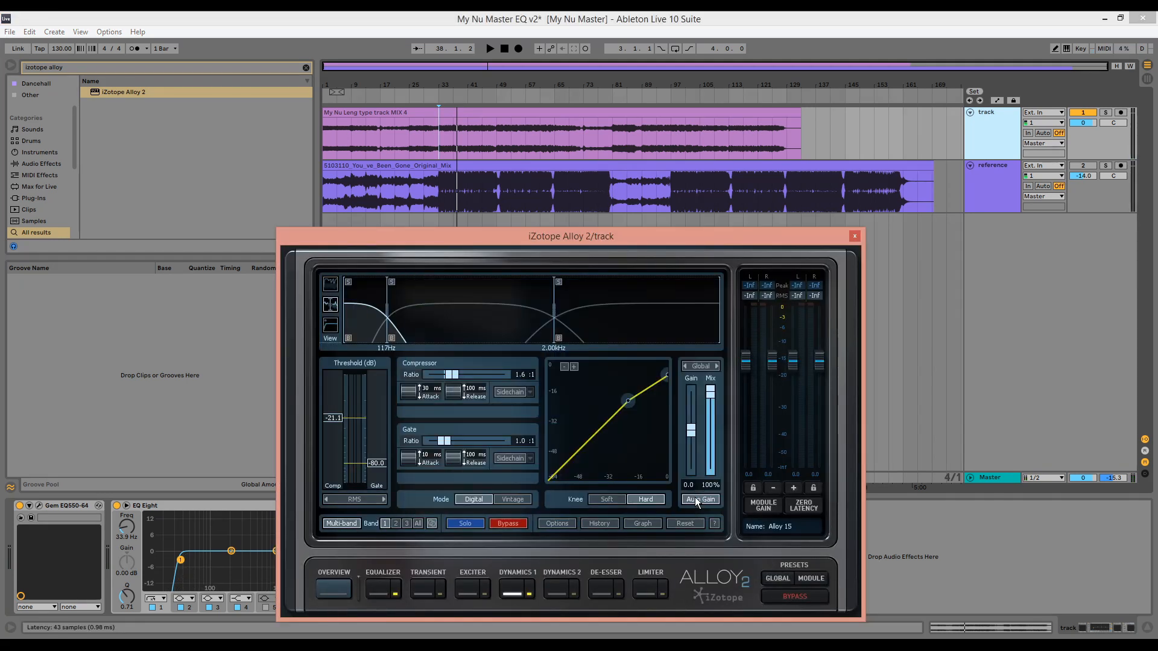
key("space")
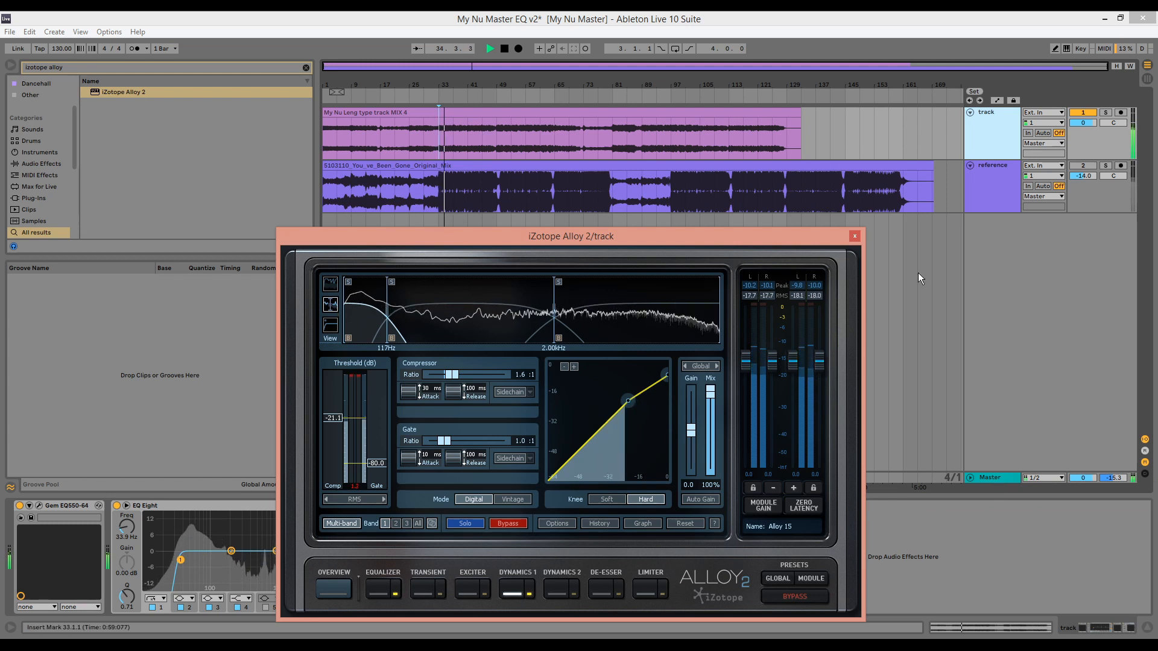
Close Alloy 2, briefly solo the reference to compare its low end with the mix, and switch off EQ Three on the Master
left_click(859, 238)
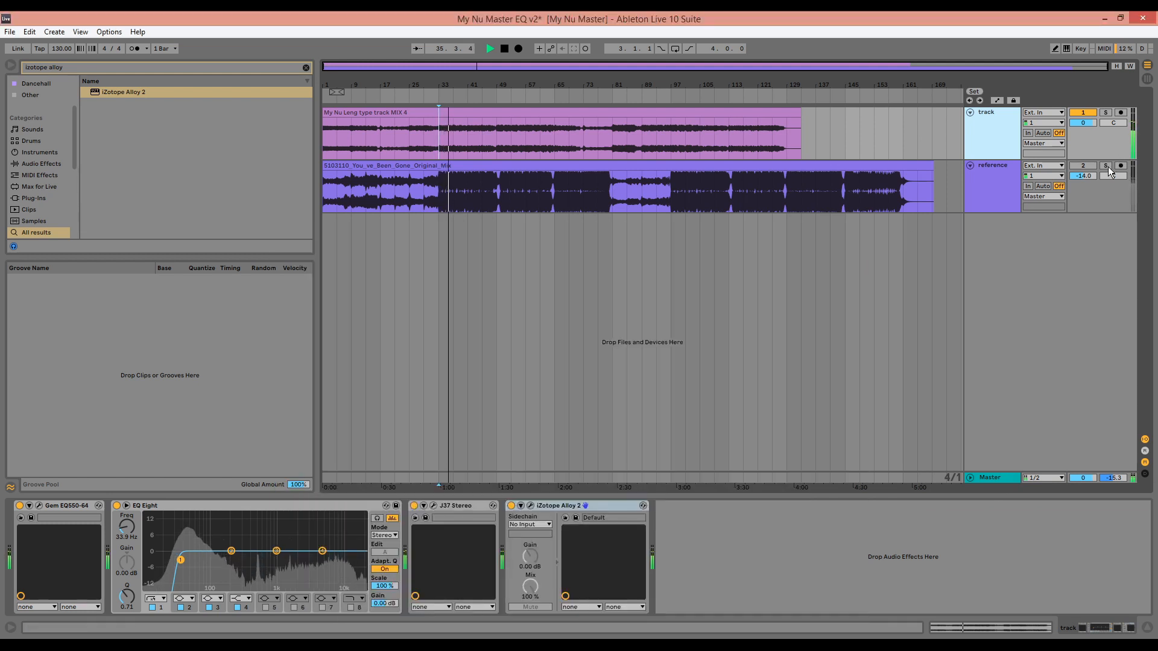
left_click(1108, 166)
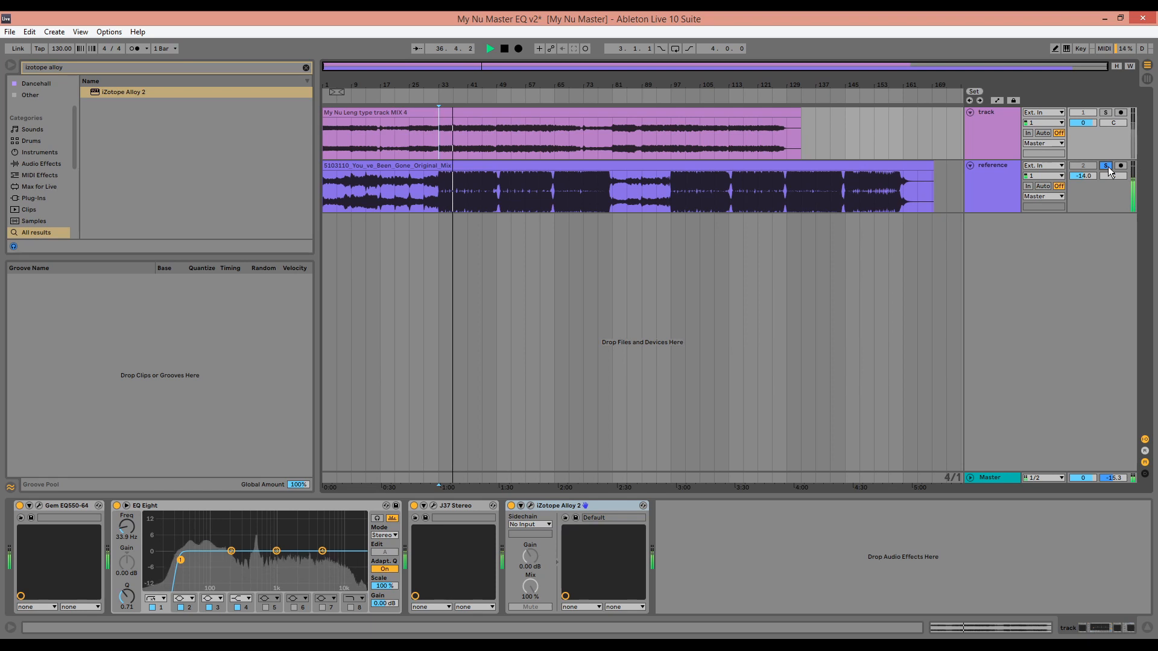
left_click(1109, 167)
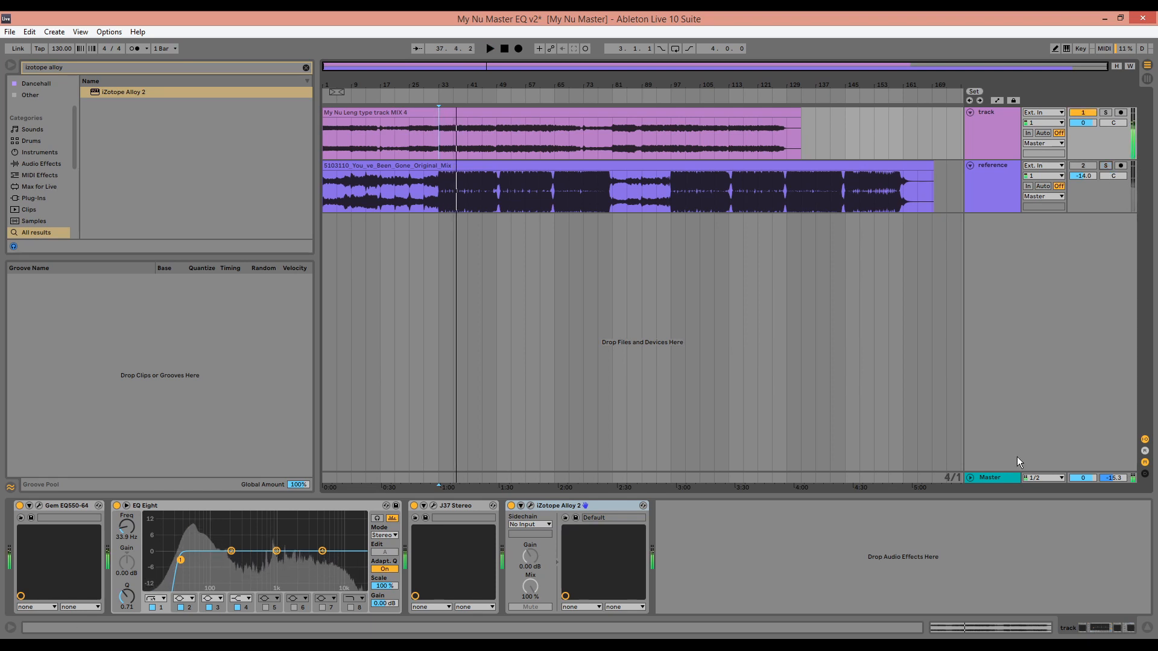
left_click(995, 478)
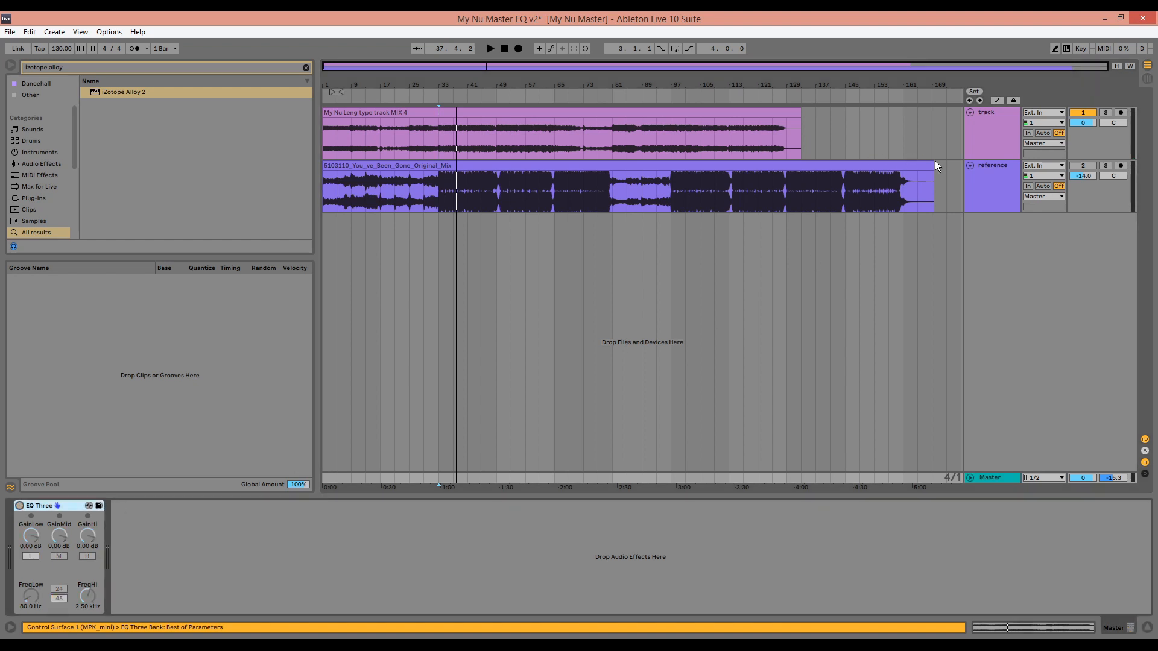
In Alloy 2's Exciter on the mix's track, enable Multi-band and set the lower crossover to 200 Hz
left_click(988, 145)
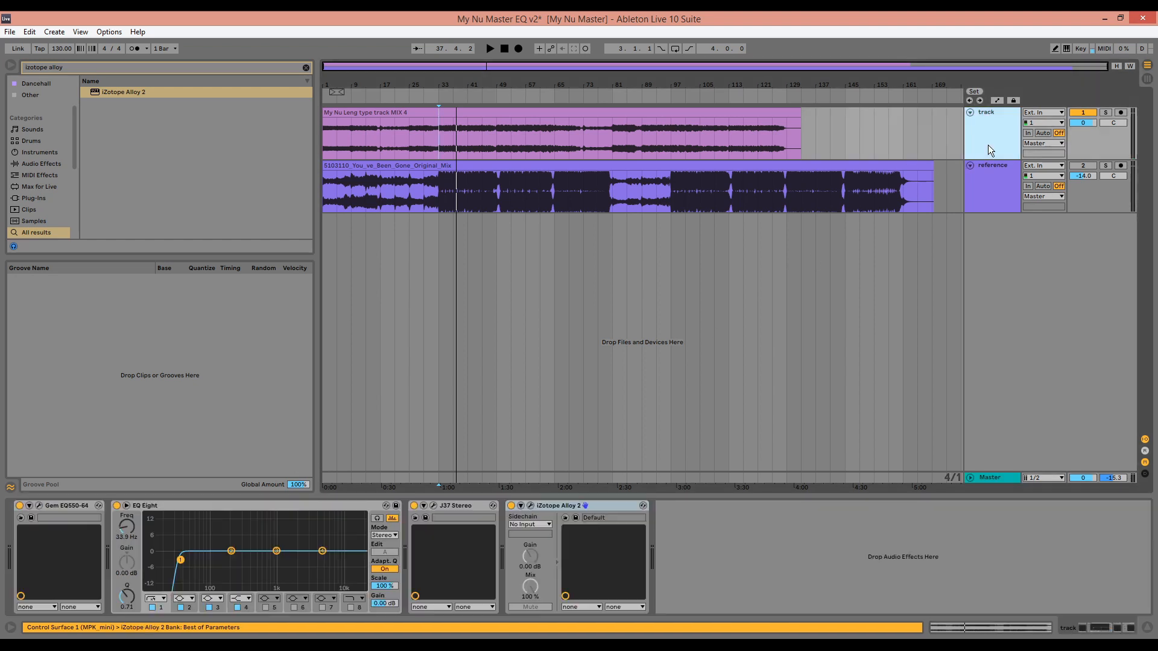
left_click(530, 506)
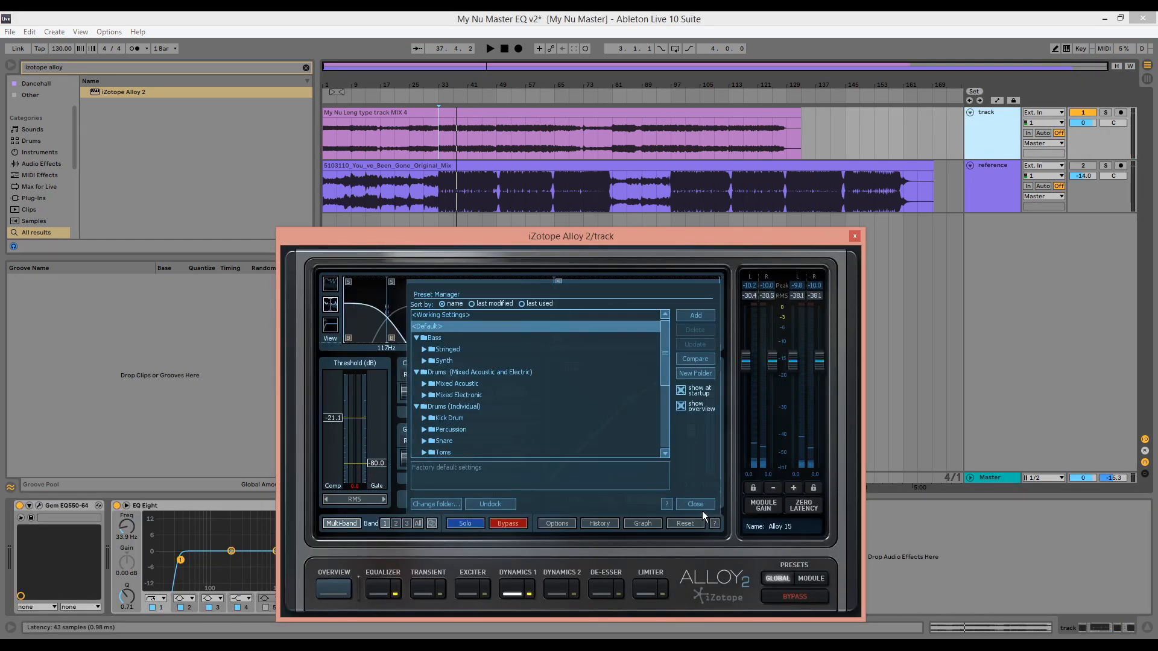
left_click(699, 507)
left_click(474, 590)
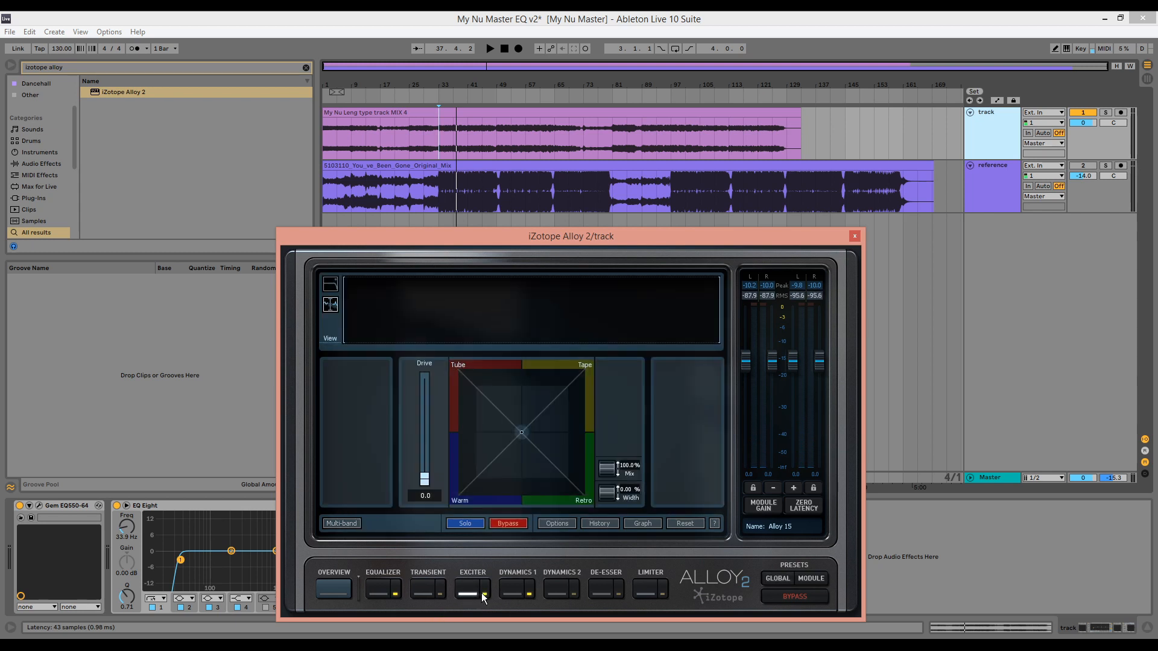
left_click(341, 523)
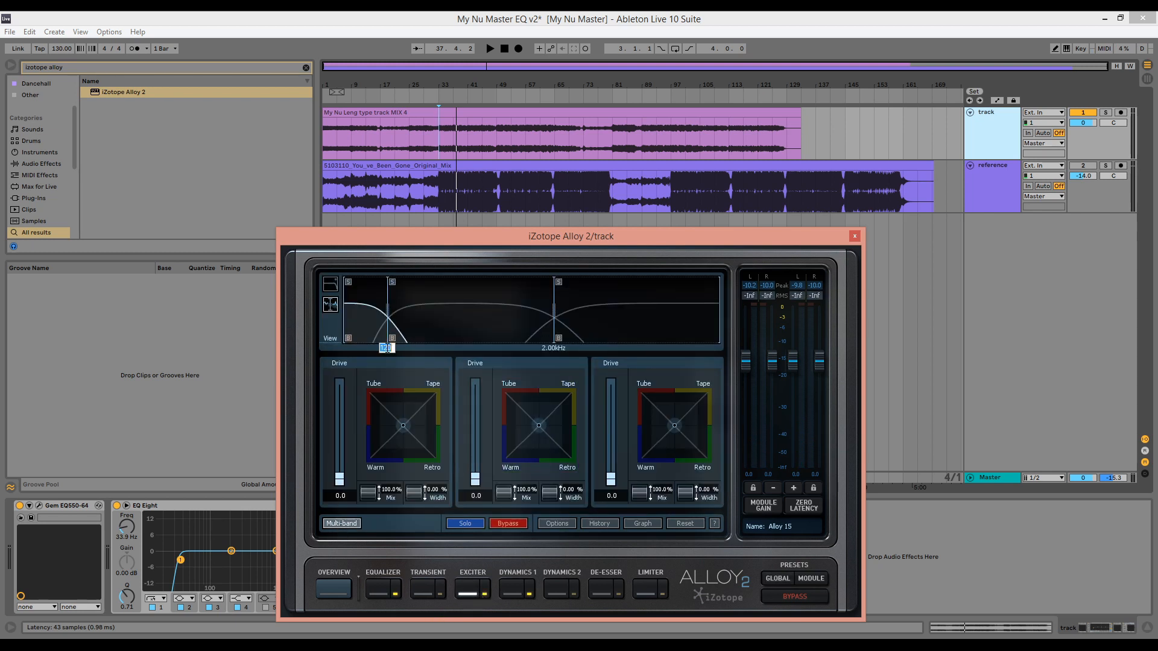
double_click(387, 347)
type("200")
key("Return")
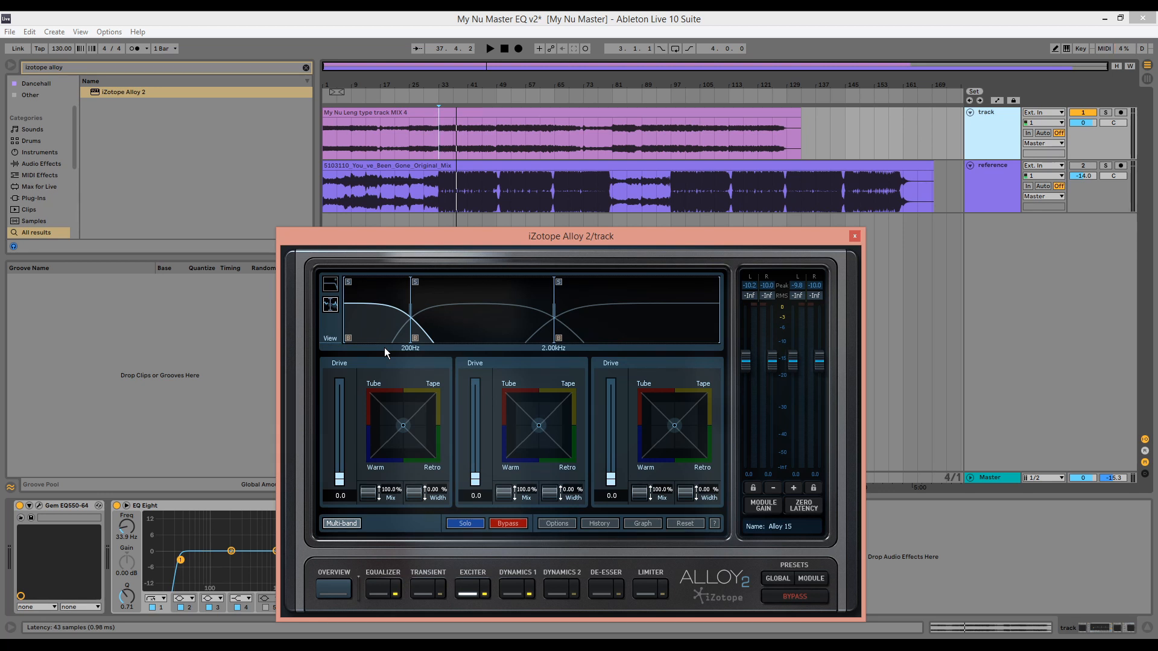
Set the Exciter's low-band width to -100%, audition the mix and close Alloy 2
left_click_drag(433, 490, 433, 524)
key("space")
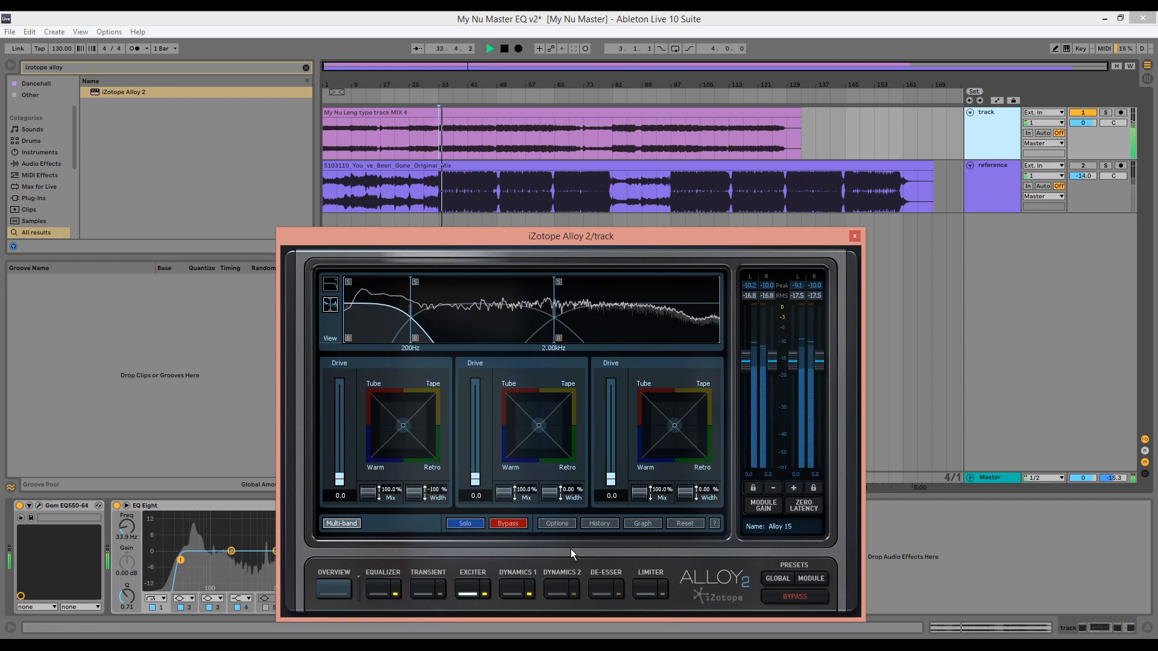
key("space")
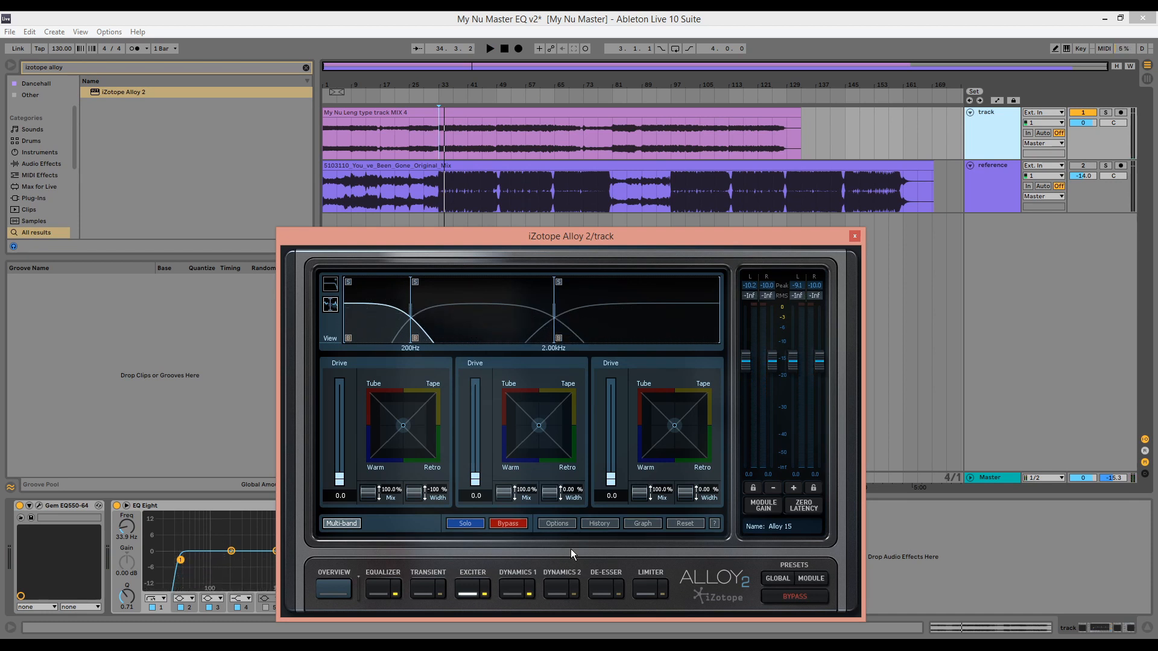
left_click(854, 237)
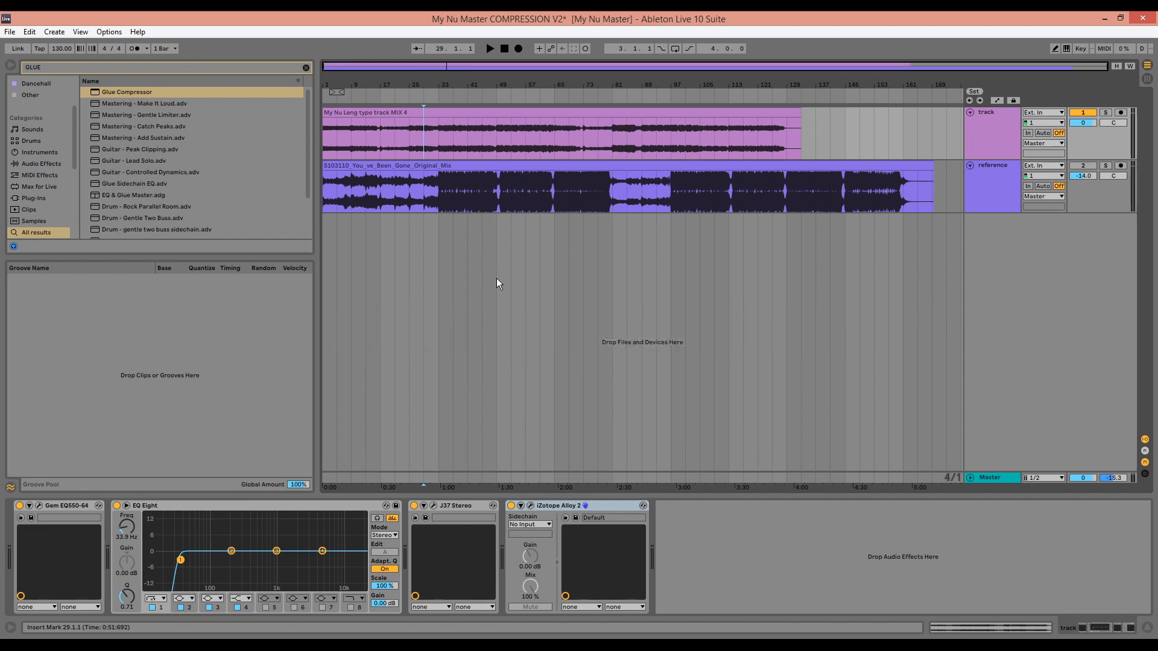
Add a Glue Compressor after Alloy 2 on the mix's track, adjust its release and set its ratio to 2
double_click(104, 94)
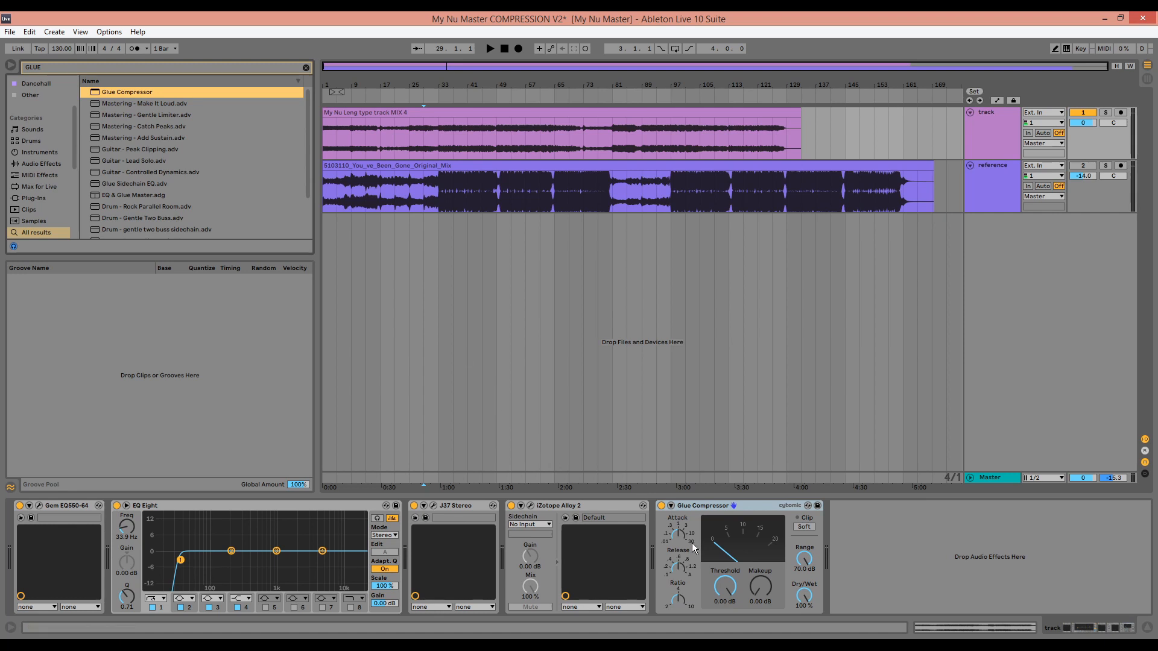
left_click_drag(675, 572, 675, 561)
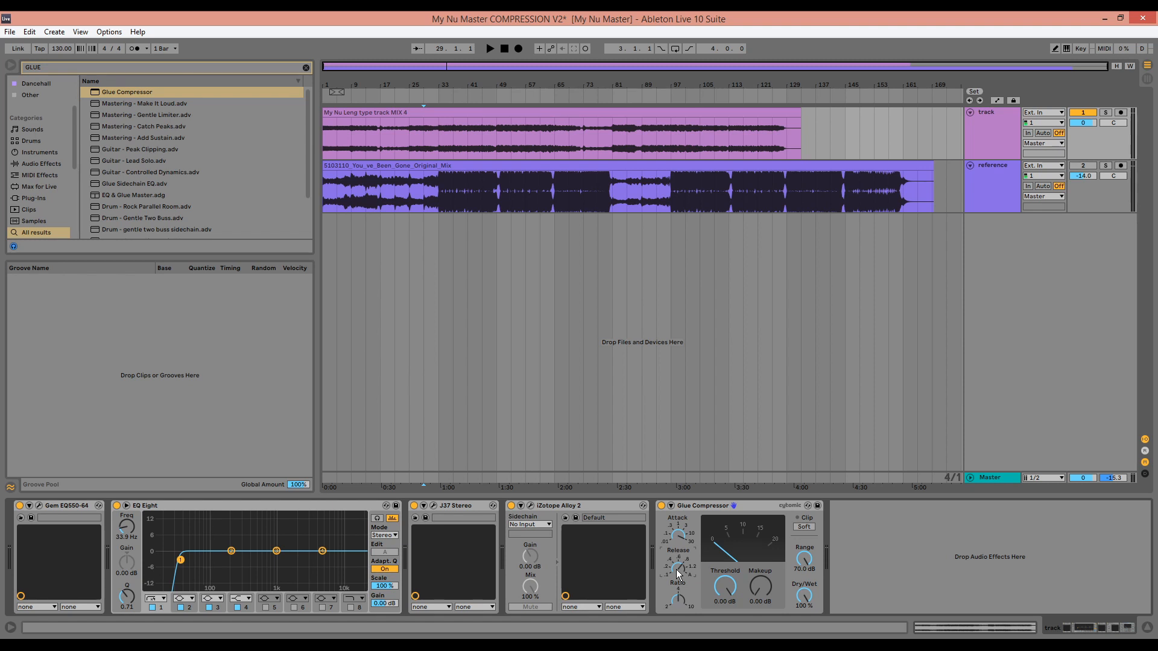
left_click_drag(679, 597, 679, 612)
Play the mix from bar 33 through the Glue Compressor
key("space")
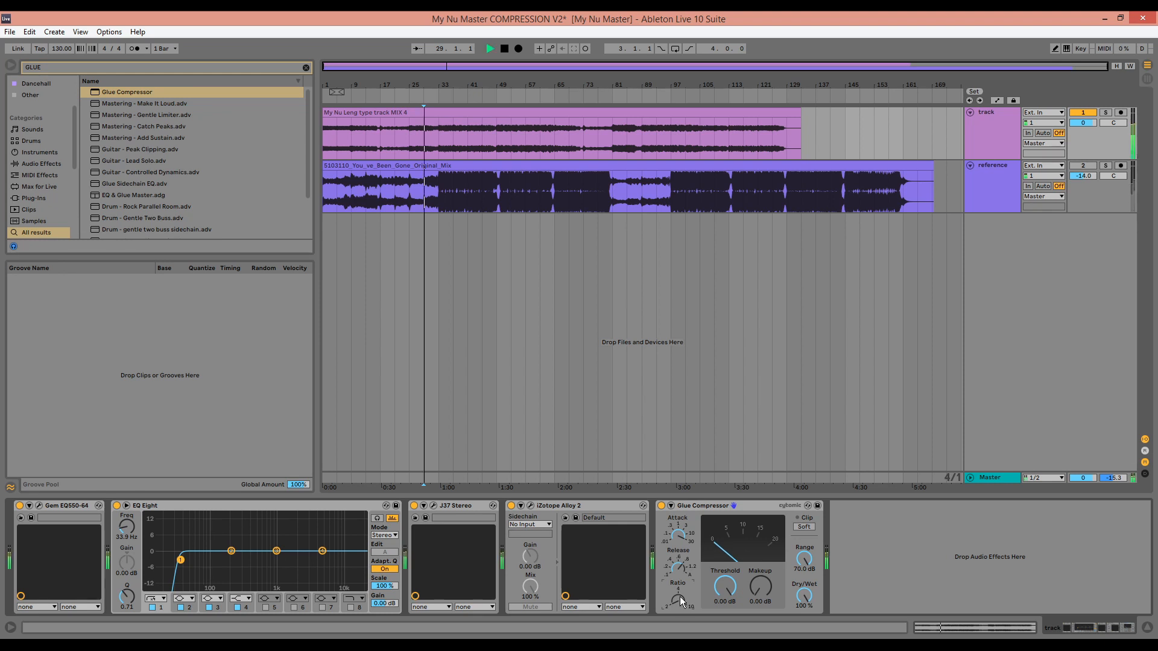
left_click(447, 142)
key("space")
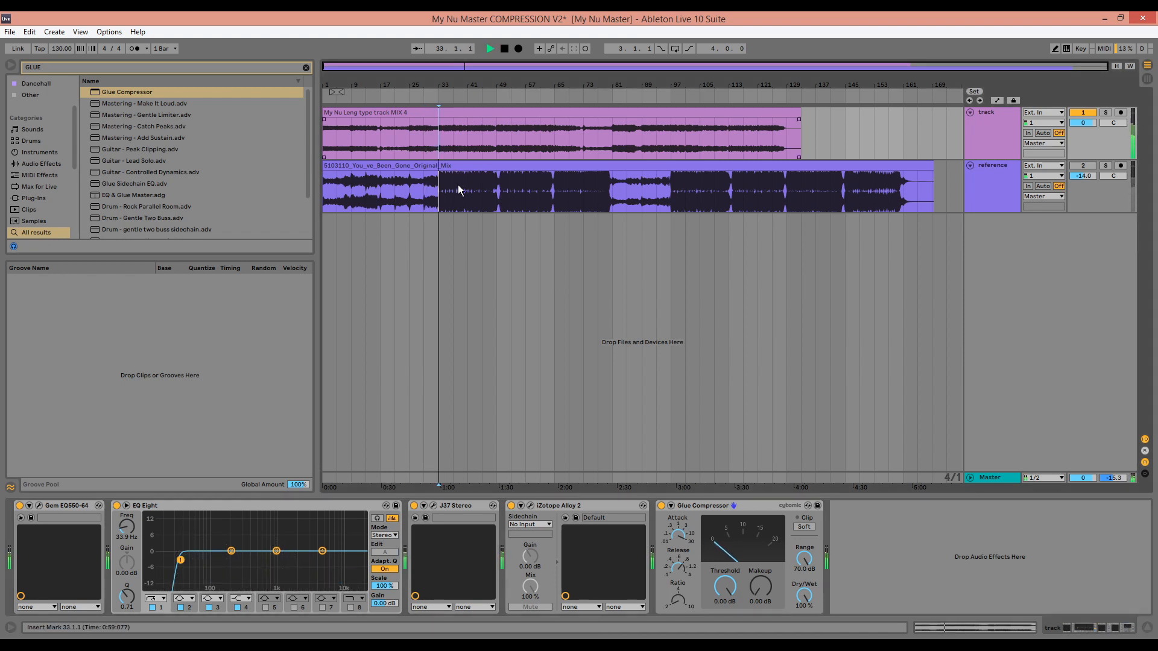
Set the Glue Compressor's threshold to -18.4 dB while the mix plays, and stop playback
mouse_move(722, 584)
left_mouse_down()
mouse_move(722, 643)
mouse_move(722, 627)
left_mouse_up()
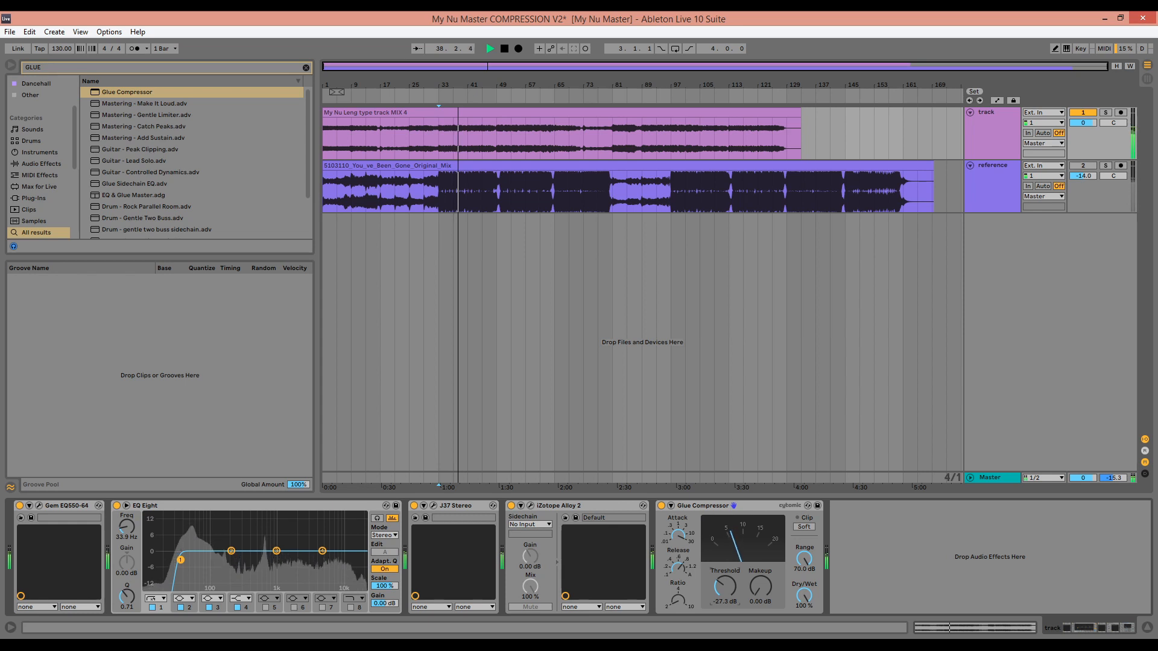
left_click_drag(725, 587, 725, 581)
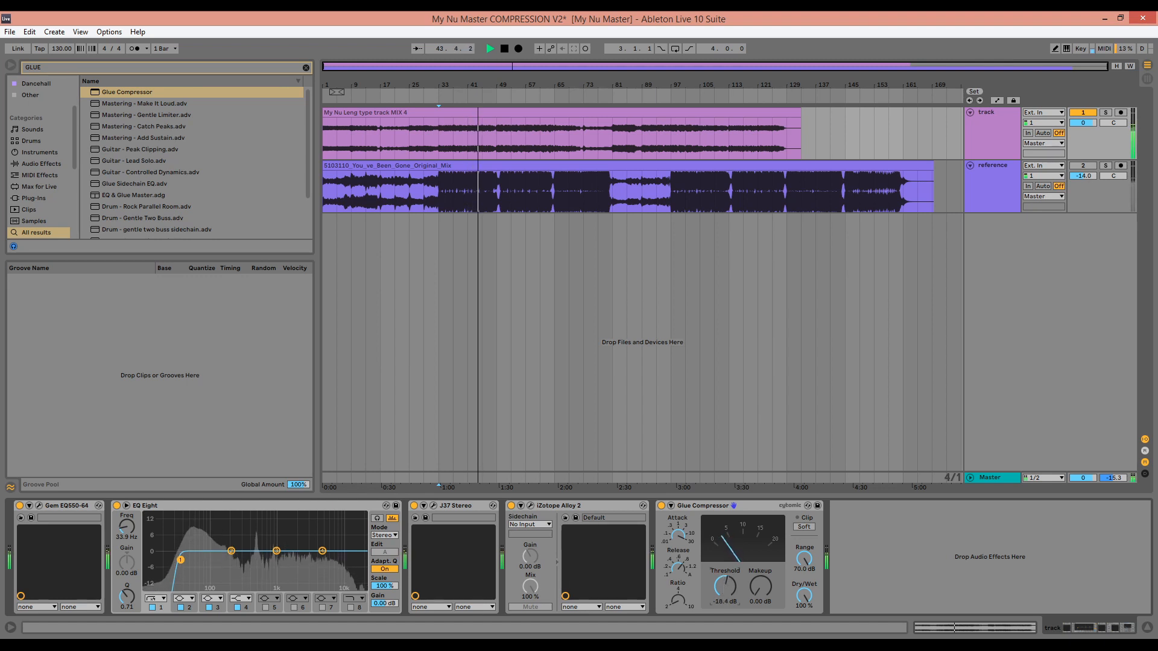
key("space")
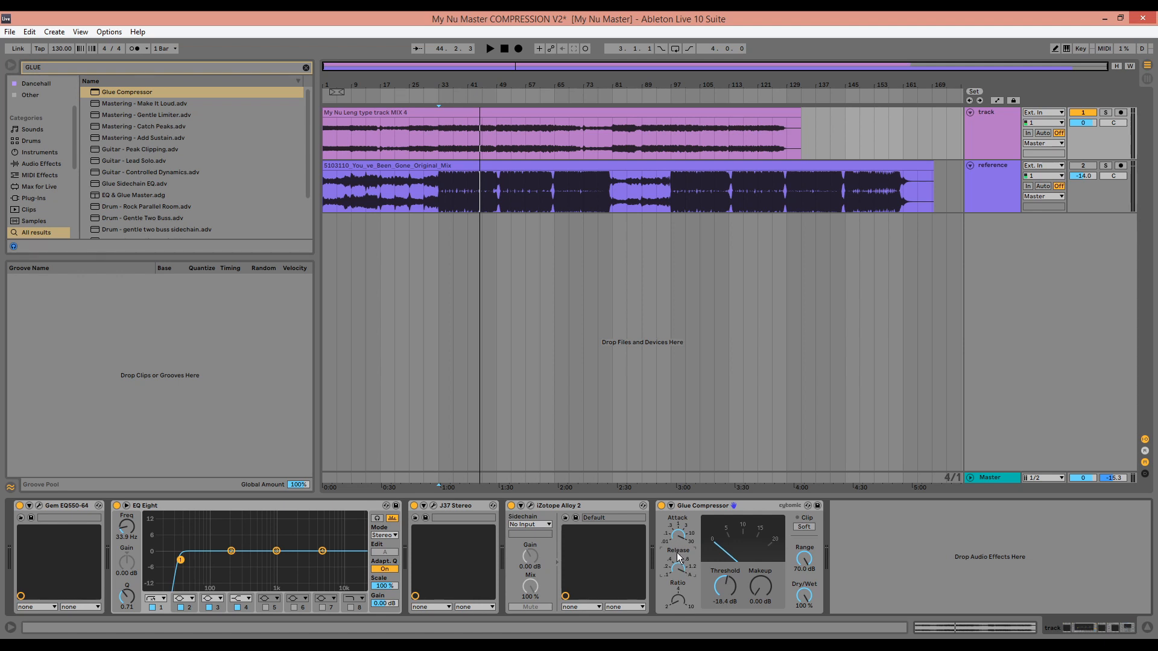
Set the Glue Compressor's makeup gain to 4.76 dB, auditioning the mix from bar 33
key("space")
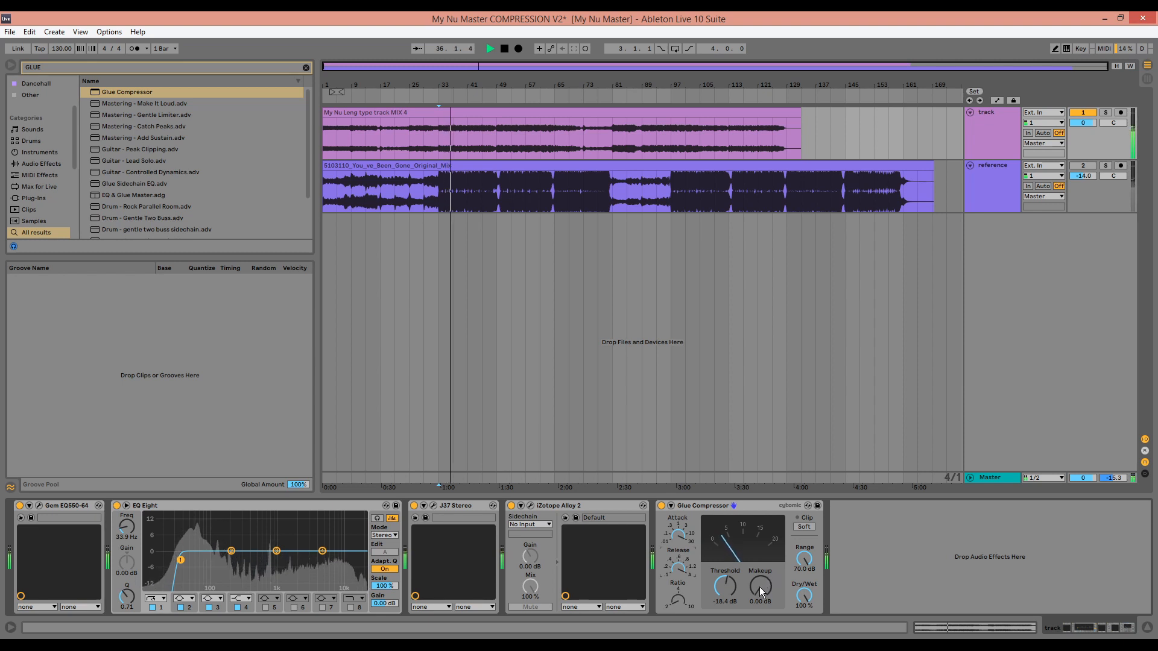
key("space")
left_click_drag(759, 588, 759, 573)
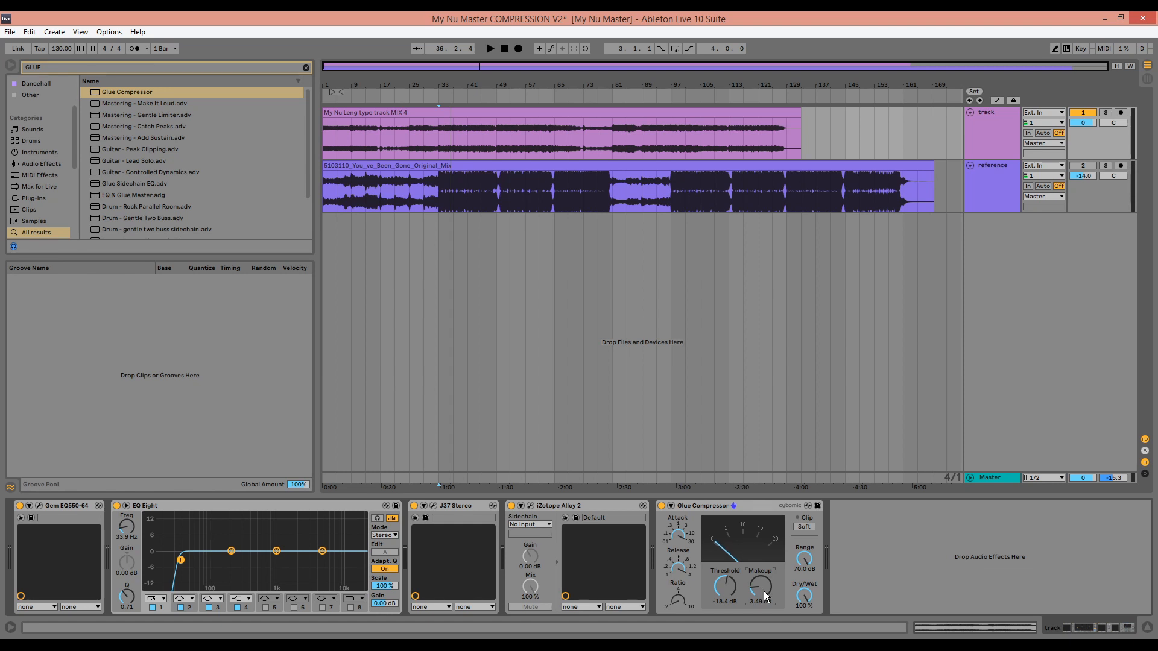
key("space")
left_click_drag(764, 593, 762, 589)
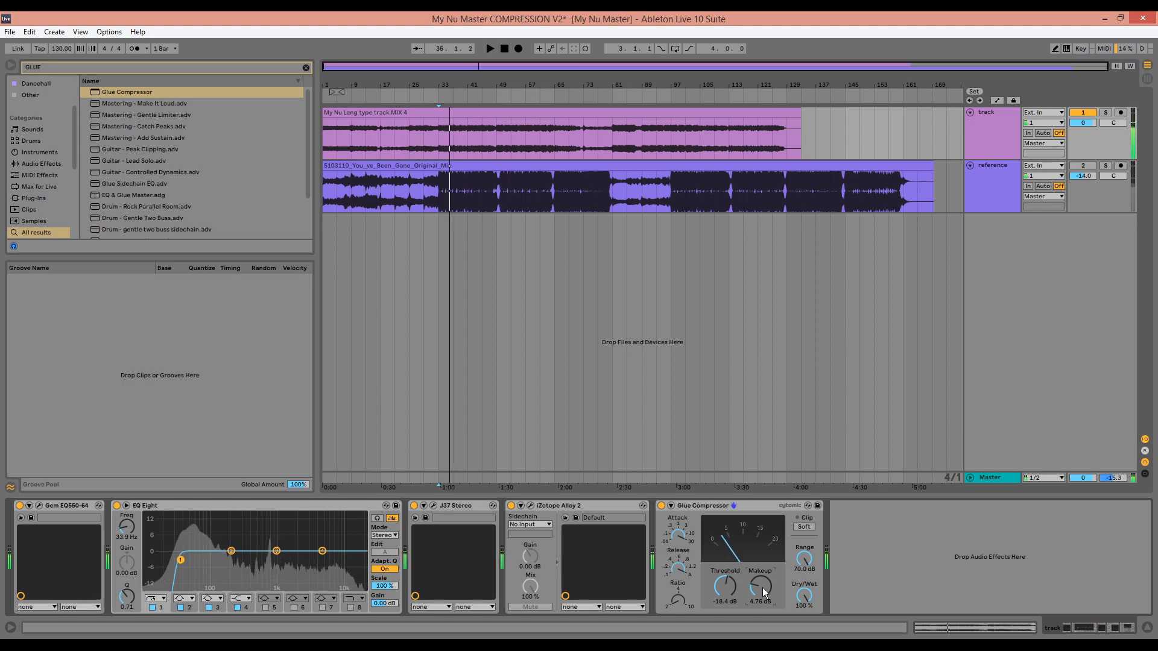
key("space")
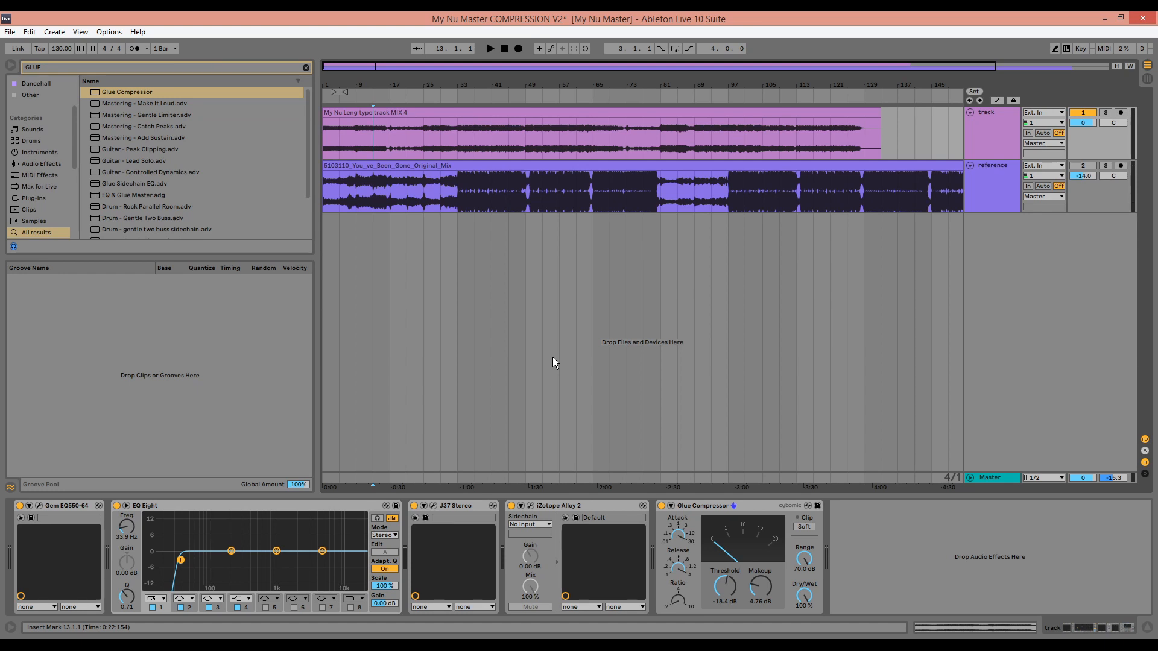
Search the plug-ins for "wave" and add L3 MultiMaximizer Stereo after the Glue Compressor on the mix's track
key("ctrl+f")
type("wa")
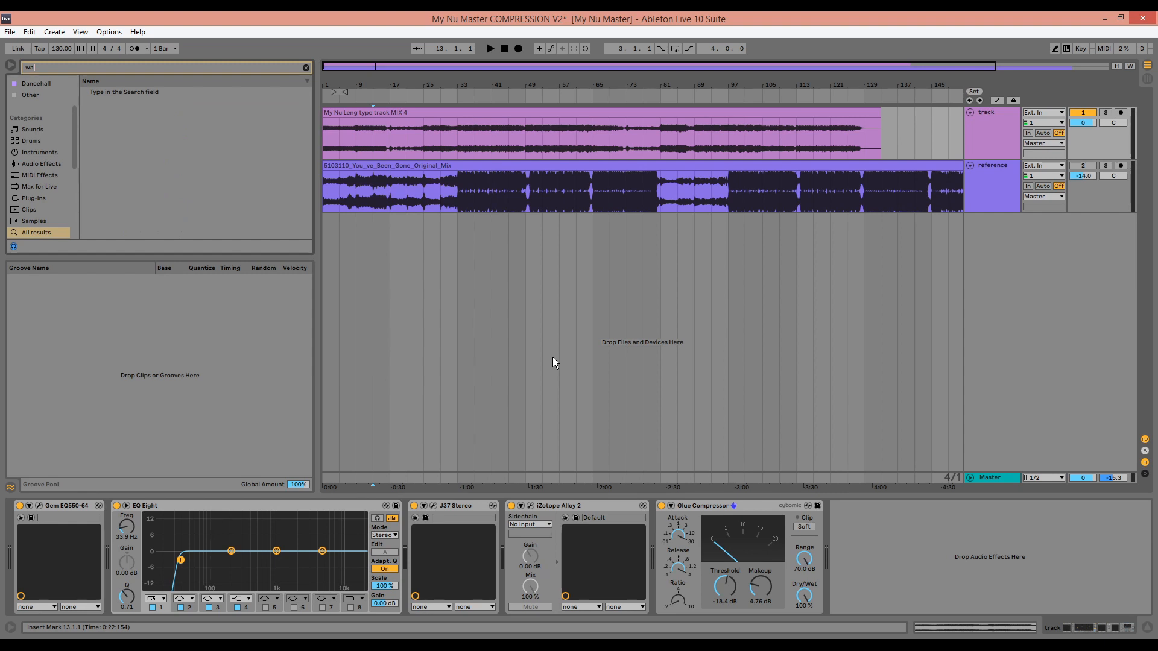
left_click(36, 198)
type("ve")
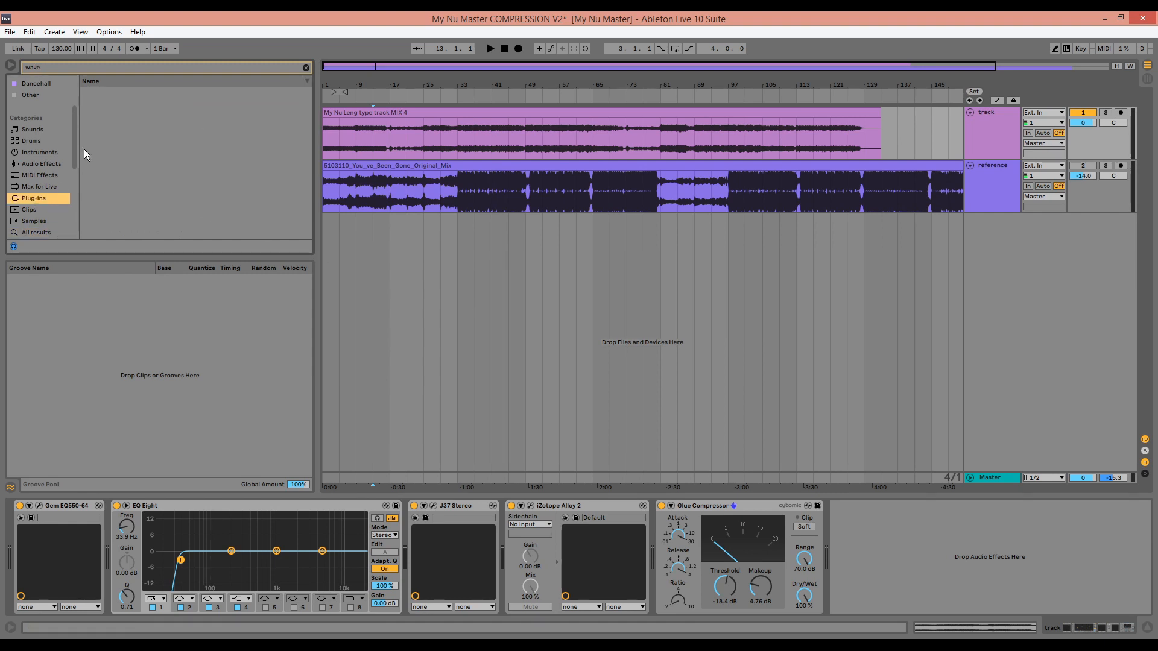
left_click(83, 67)
scroll(147, 182, "down", 1)
scroll(149, 187, "down", 1)
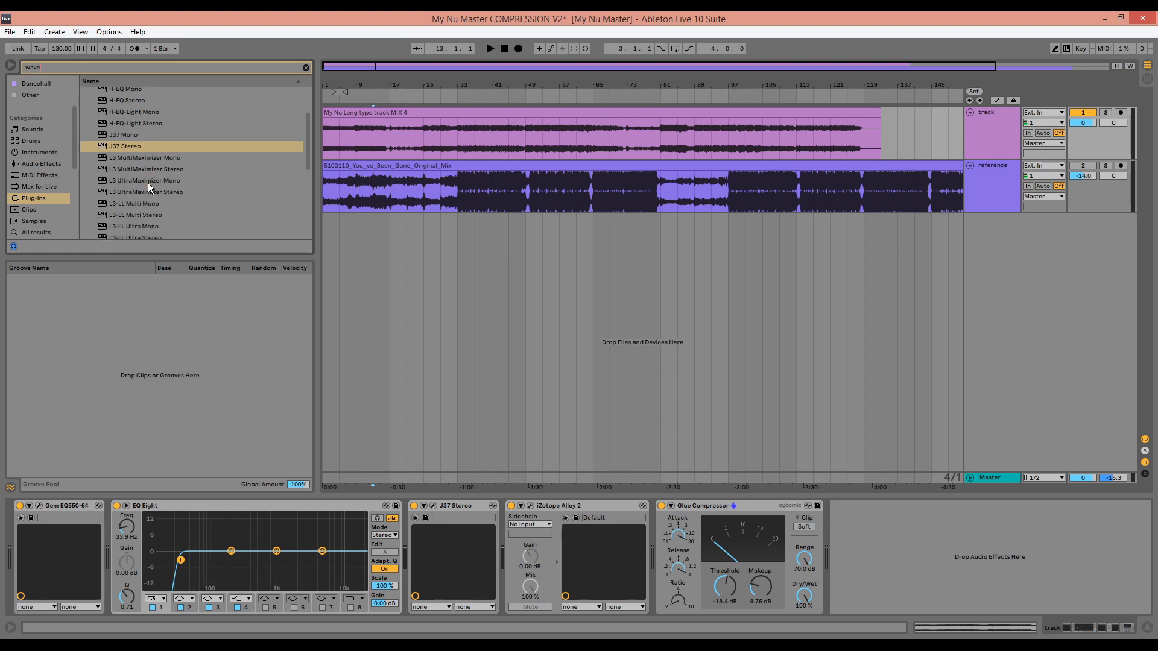
double_click(156, 172)
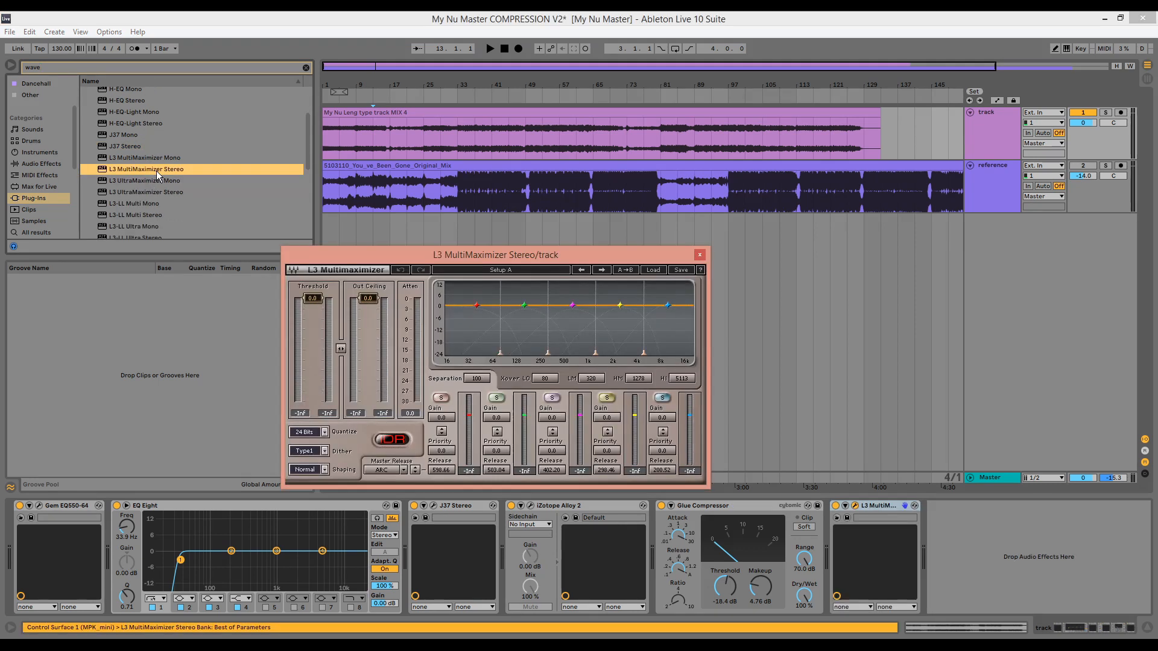
Reset the reference track's volume to 0 dB and close the L3 MultiMaximizer window
left_click(1088, 176)
key("Delete")
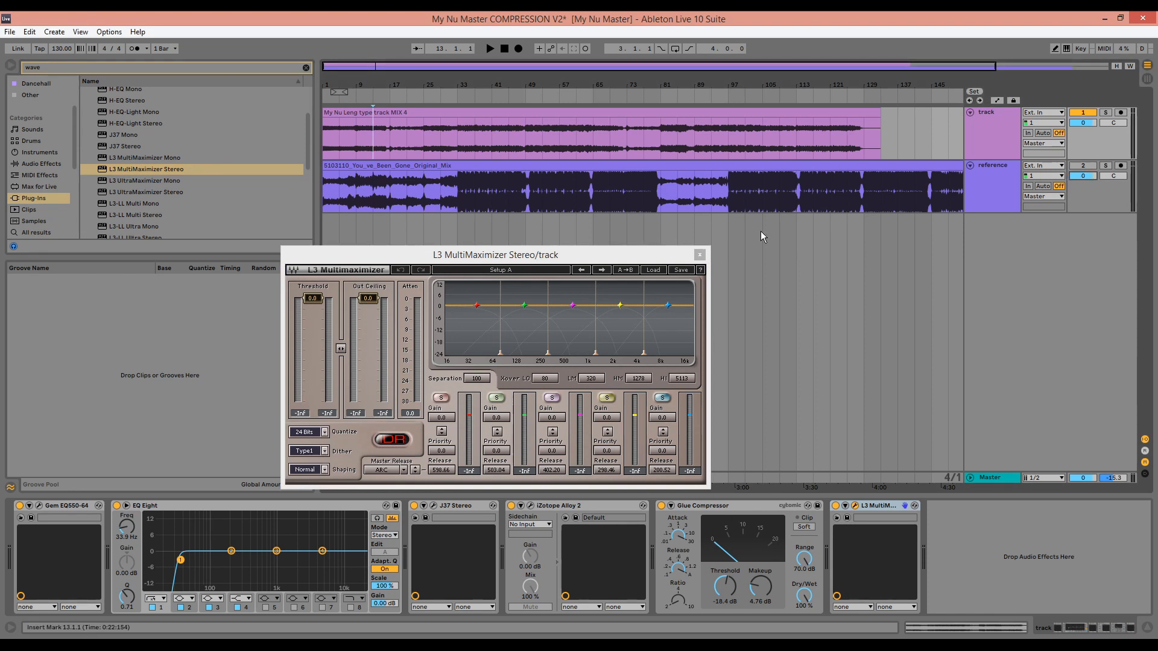
left_click(699, 255)
Search for "alloy" and add iZotope Alloy 2 to the Master track
left_click(1004, 480)
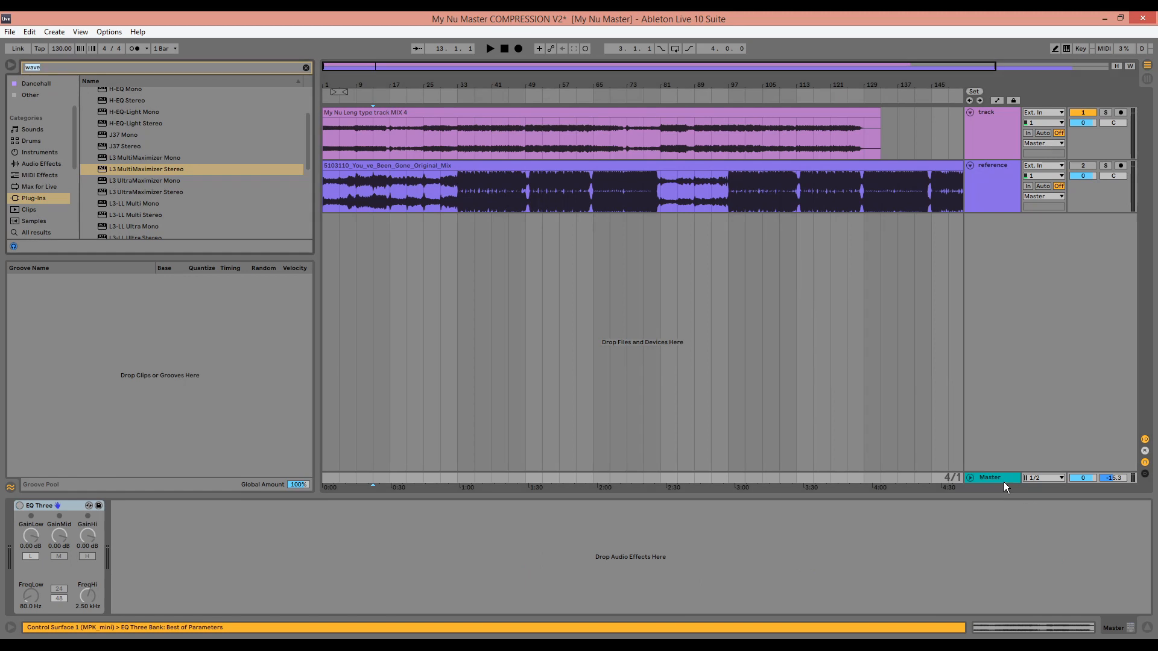
type("alloy")
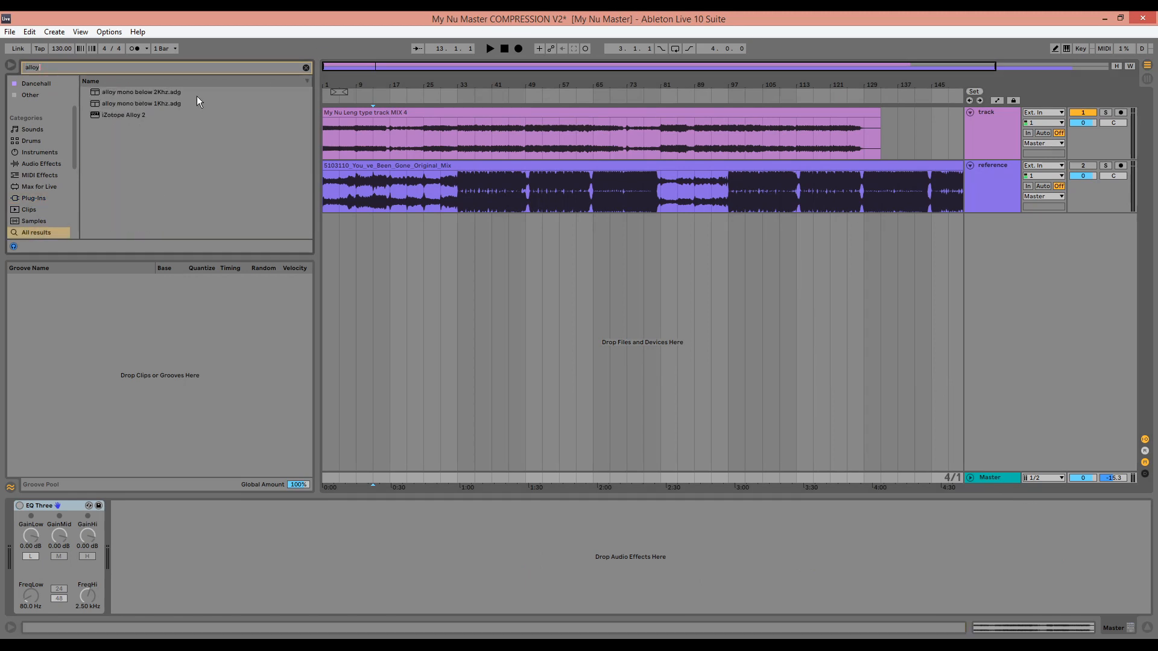
left_click(121, 115)
double_click(122, 115)
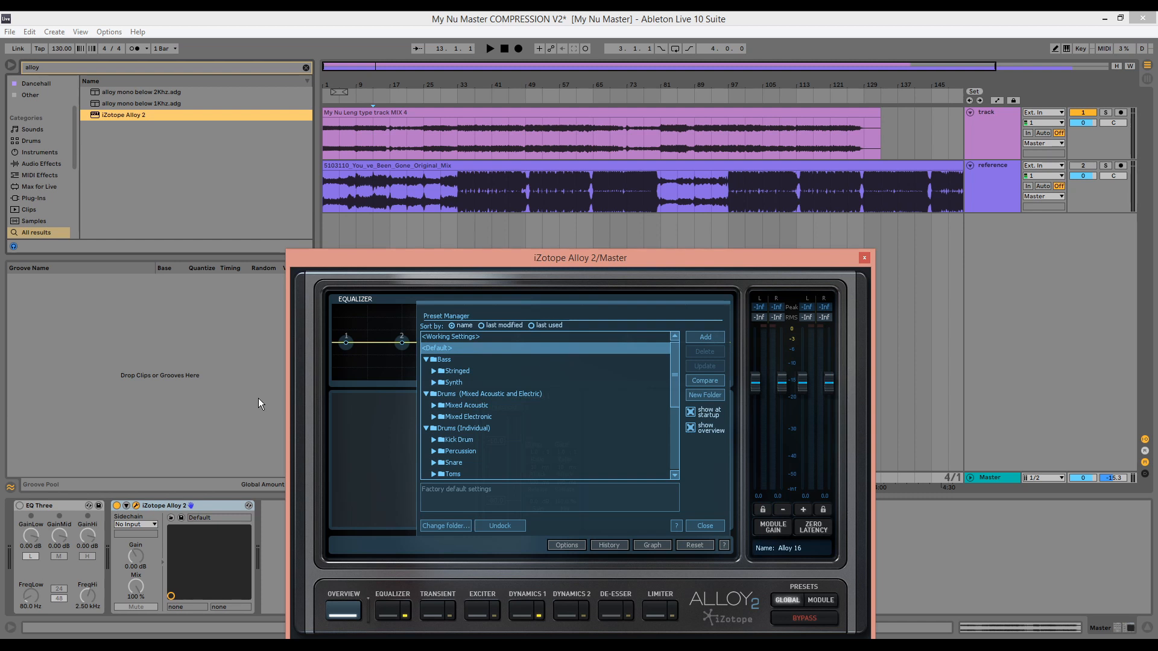
Solo the reference track, play it from bar 33 and check its peak and RMS levels on the Master's Alloy 2 meters
left_click(1106, 166)
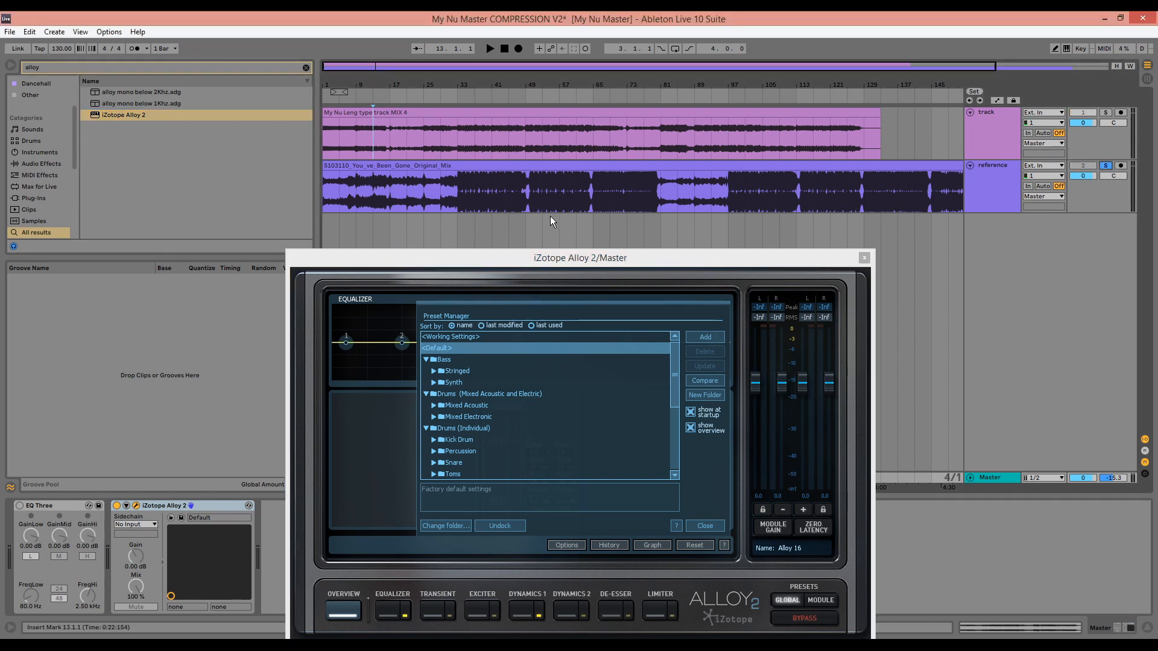
left_click(468, 194)
left_click(460, 193)
key("space")
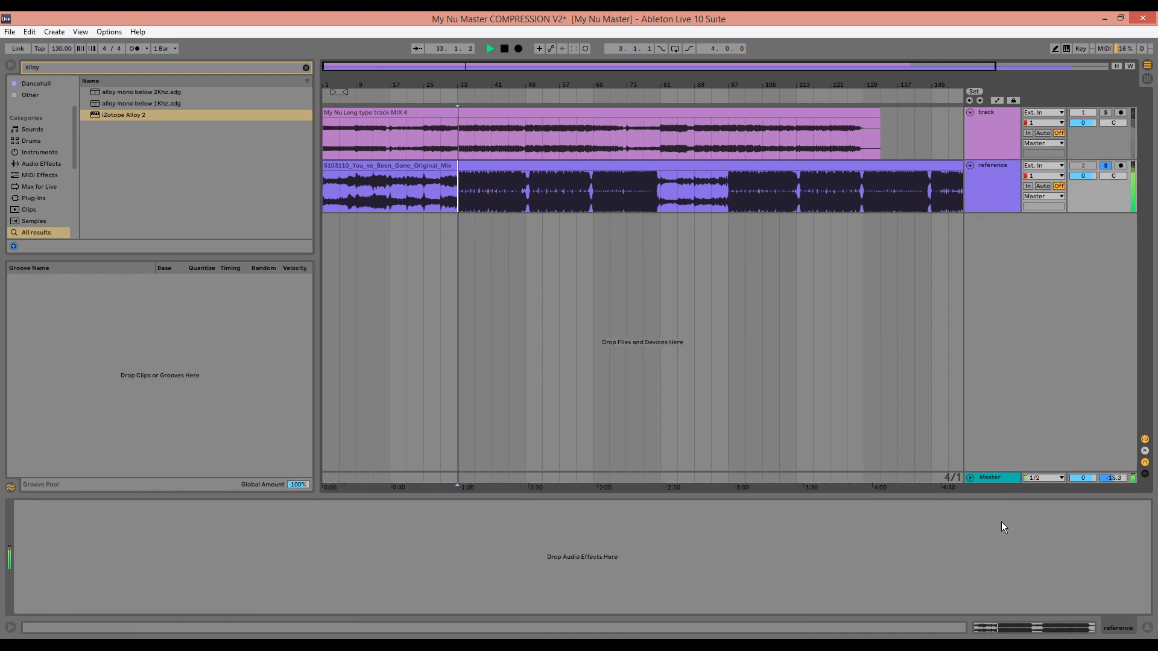
left_click(1000, 481)
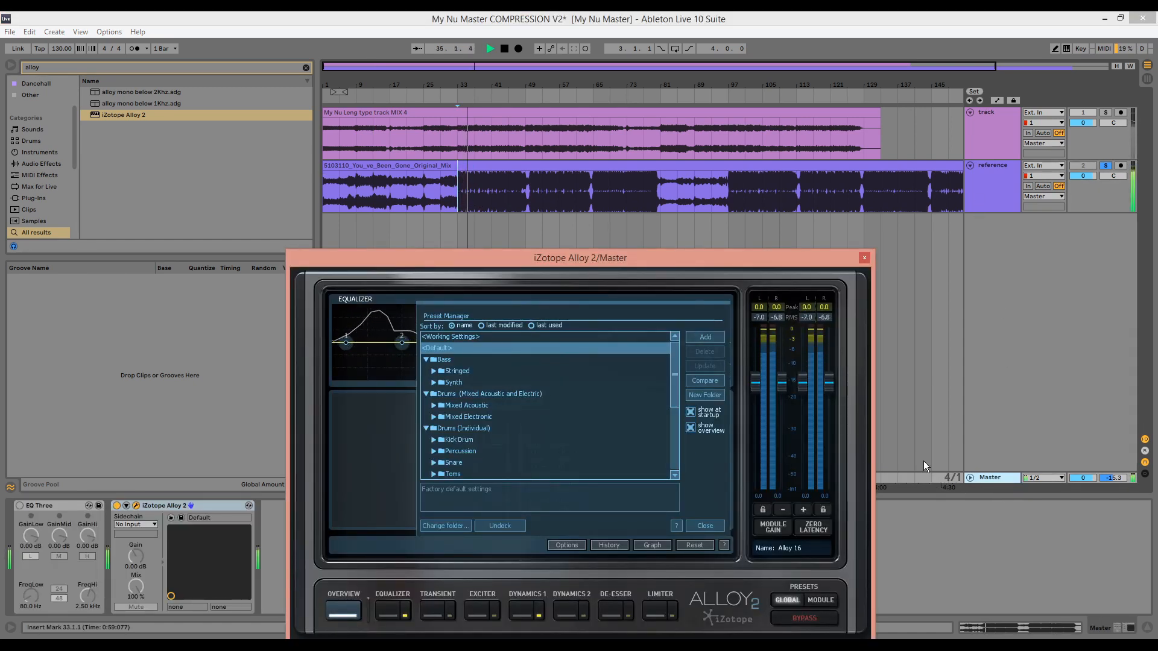
key("space")
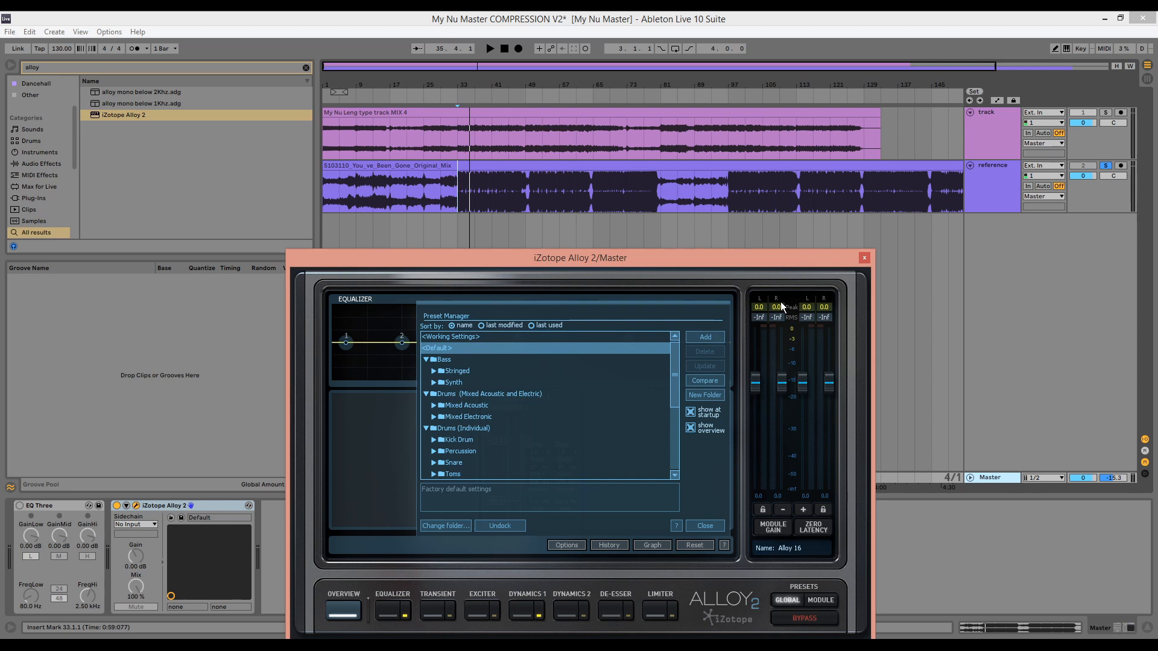
key("space")
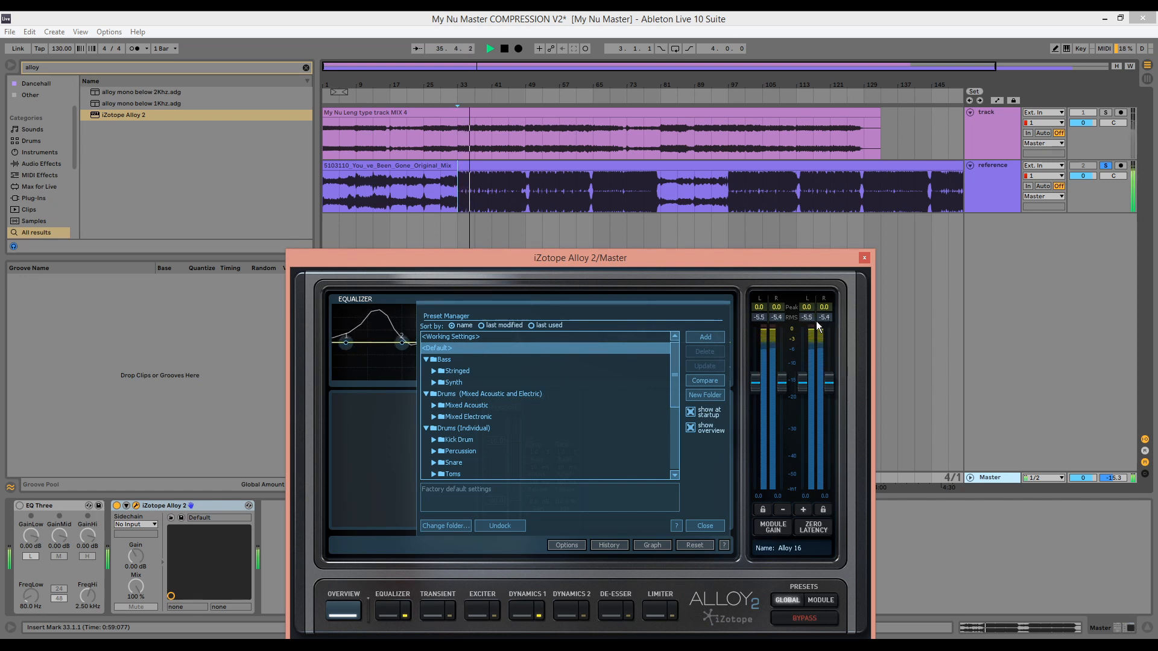
key("space")
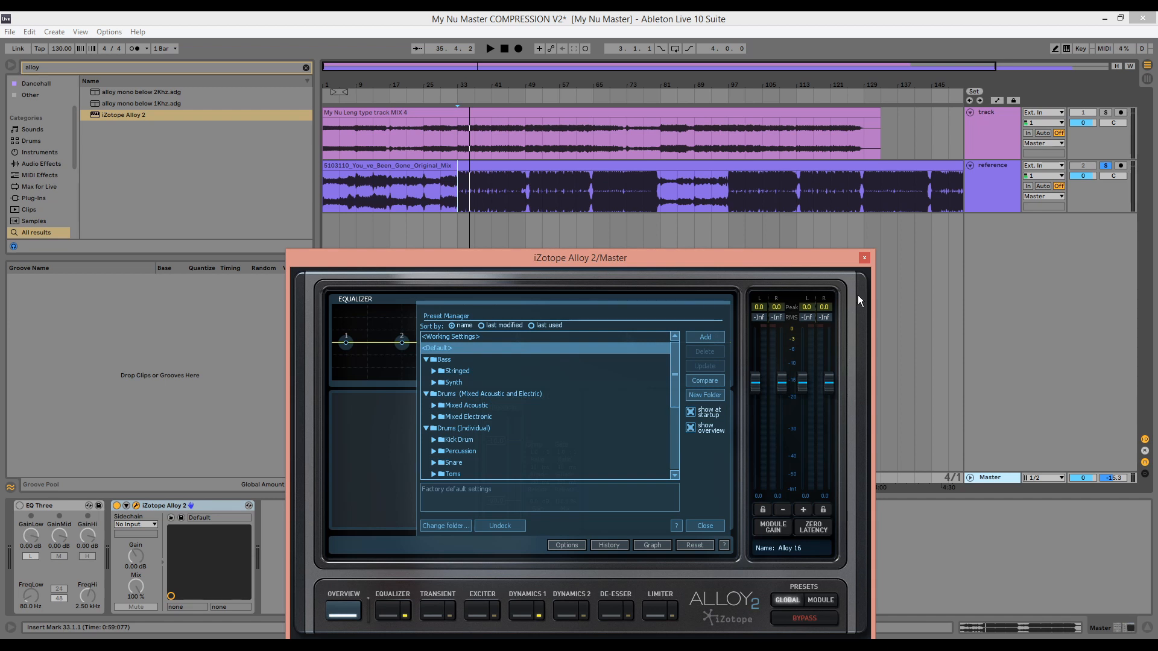
left_click(864, 258)
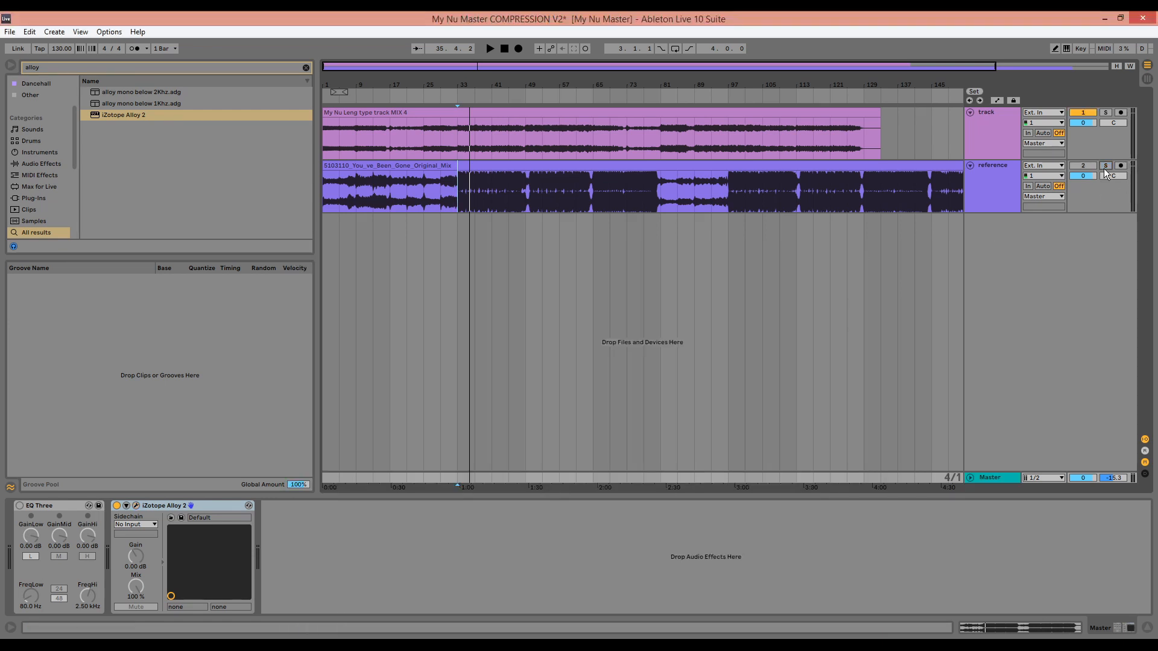
Unsolo the reference, play the mix from bar 33 and set the L3 MultiMaximizer's Out Ceiling to -0.3 and threshold to -11.6
left_click(461, 136)
key("space")
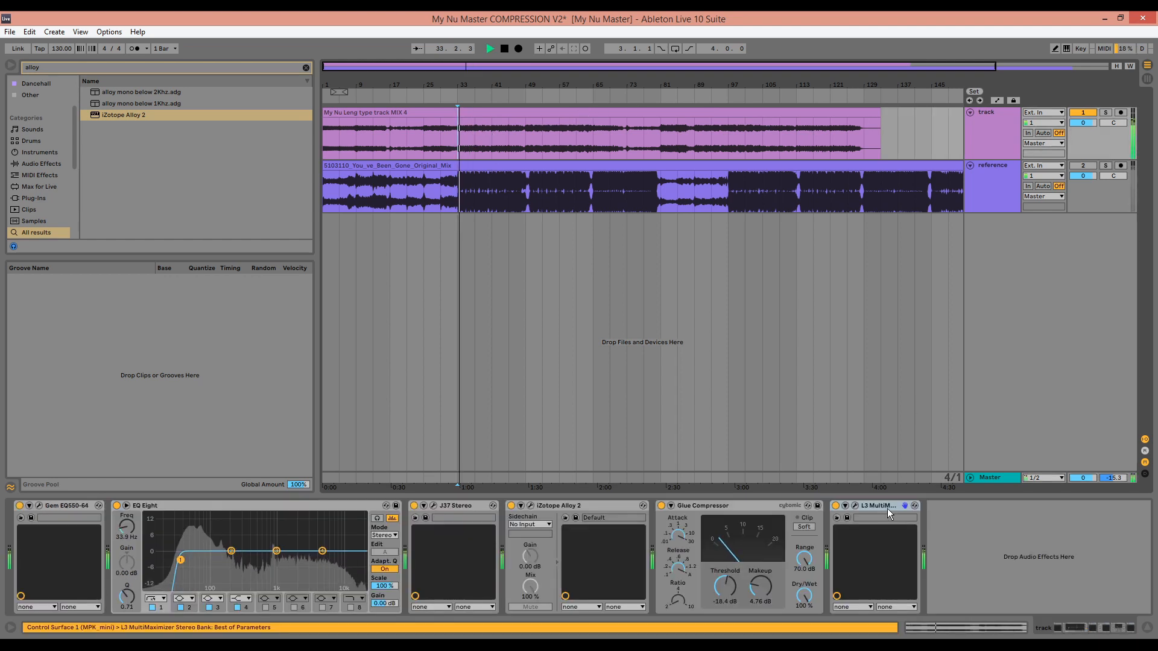
left_click(855, 506)
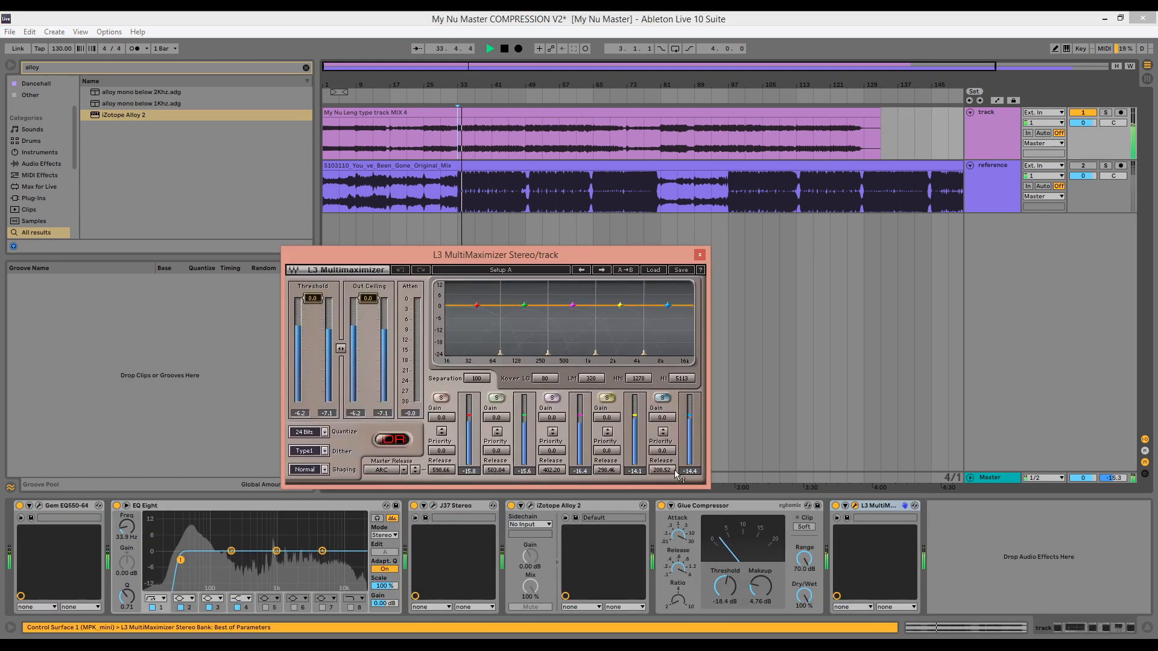
left_click(367, 301)
type("-0.3")
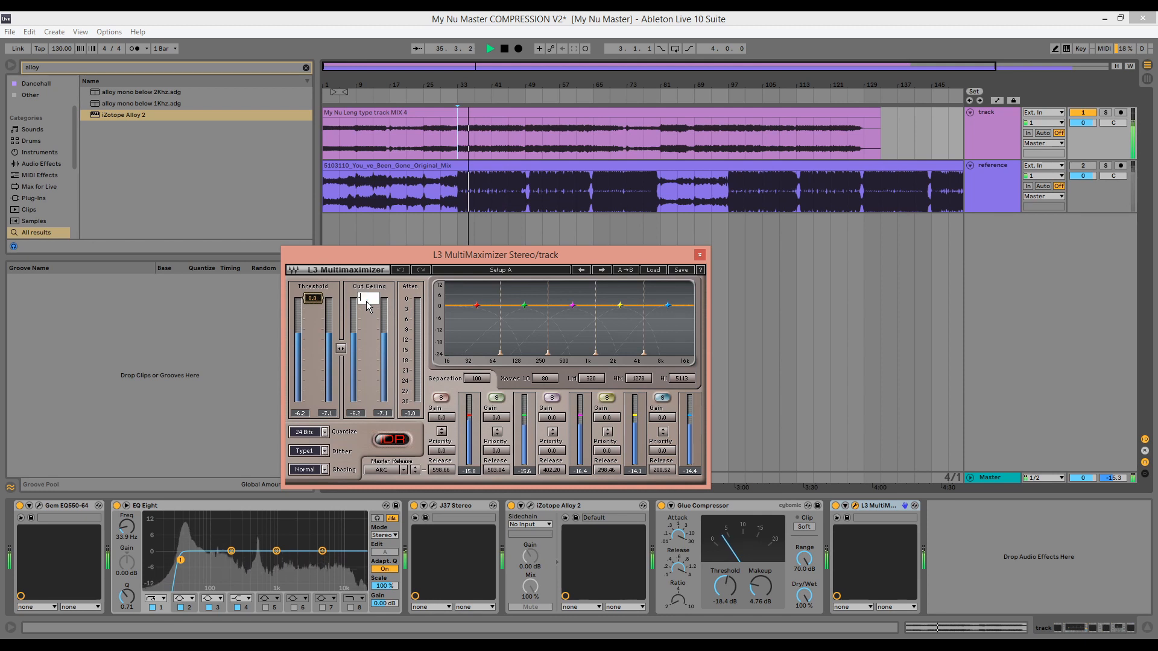
key("Return")
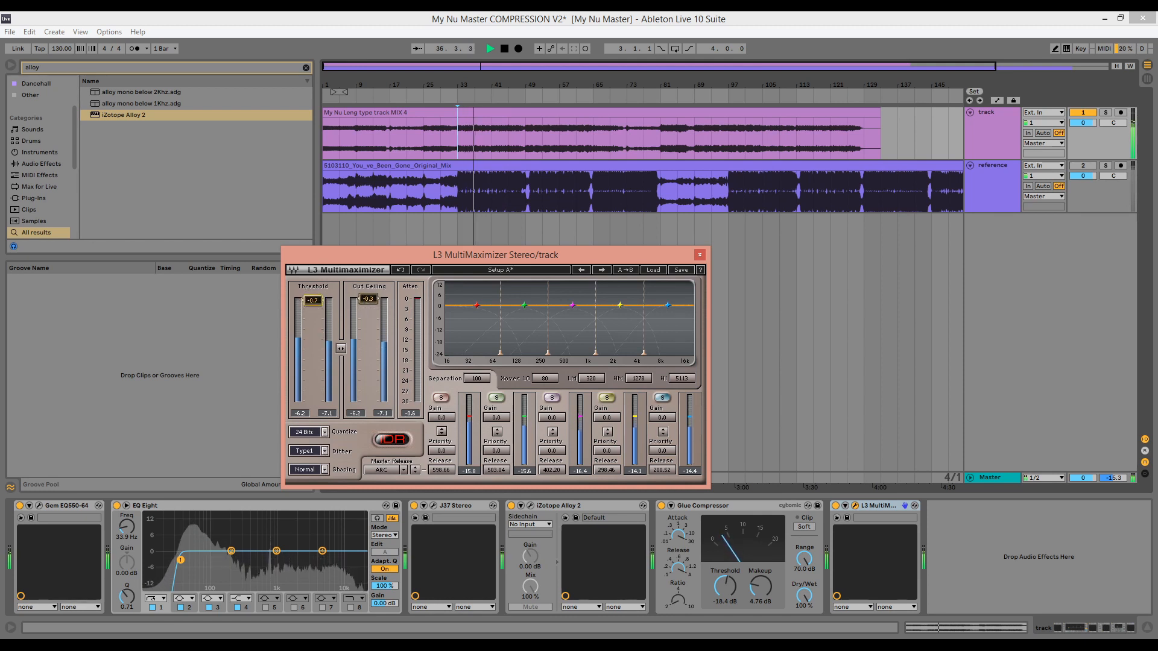
left_click_drag(312, 300, 312, 338)
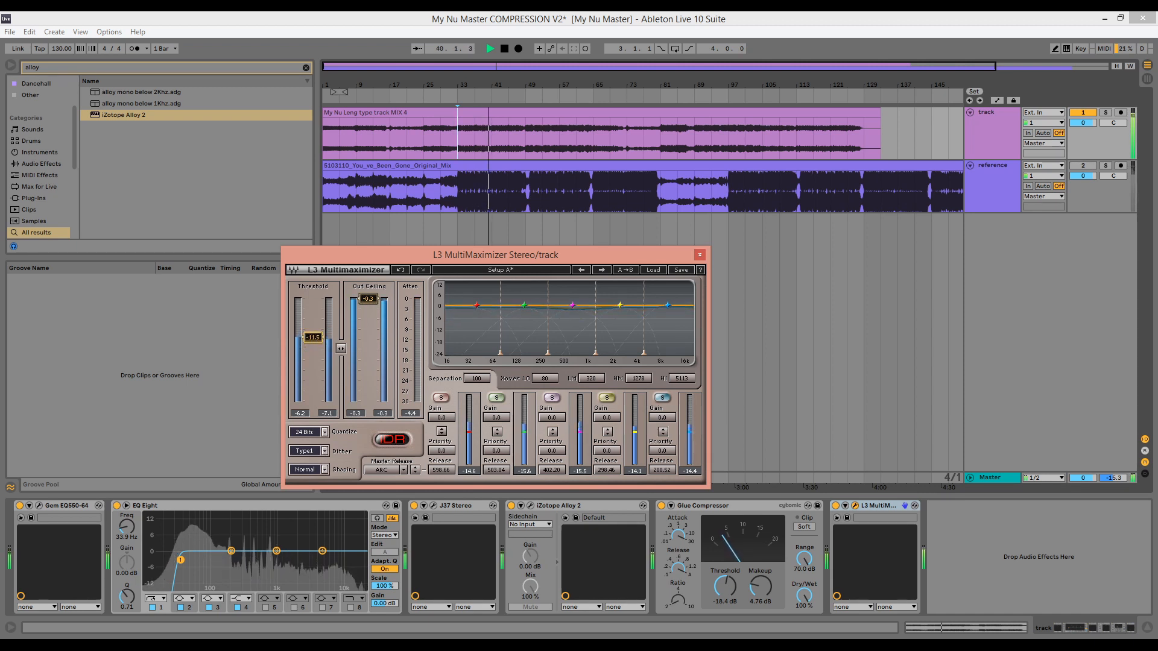
left_click(701, 254)
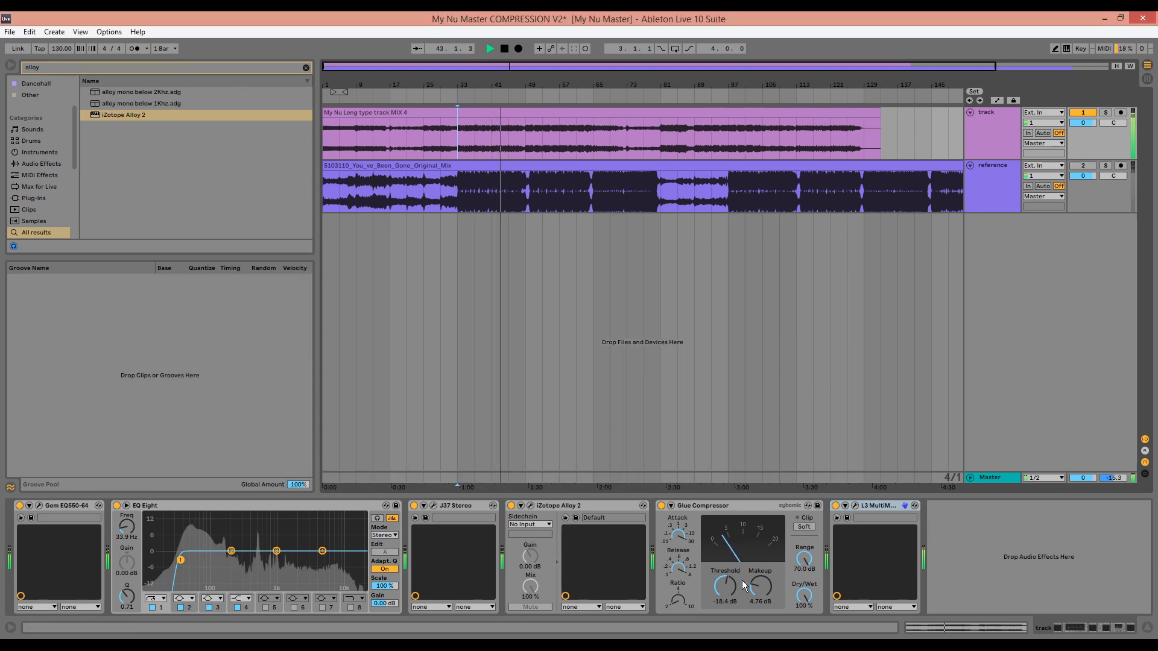
Set the Glue Compressor's threshold to -17.1 dB and replay the mix from bar 33
left_click_drag(738, 570, 728, 594)
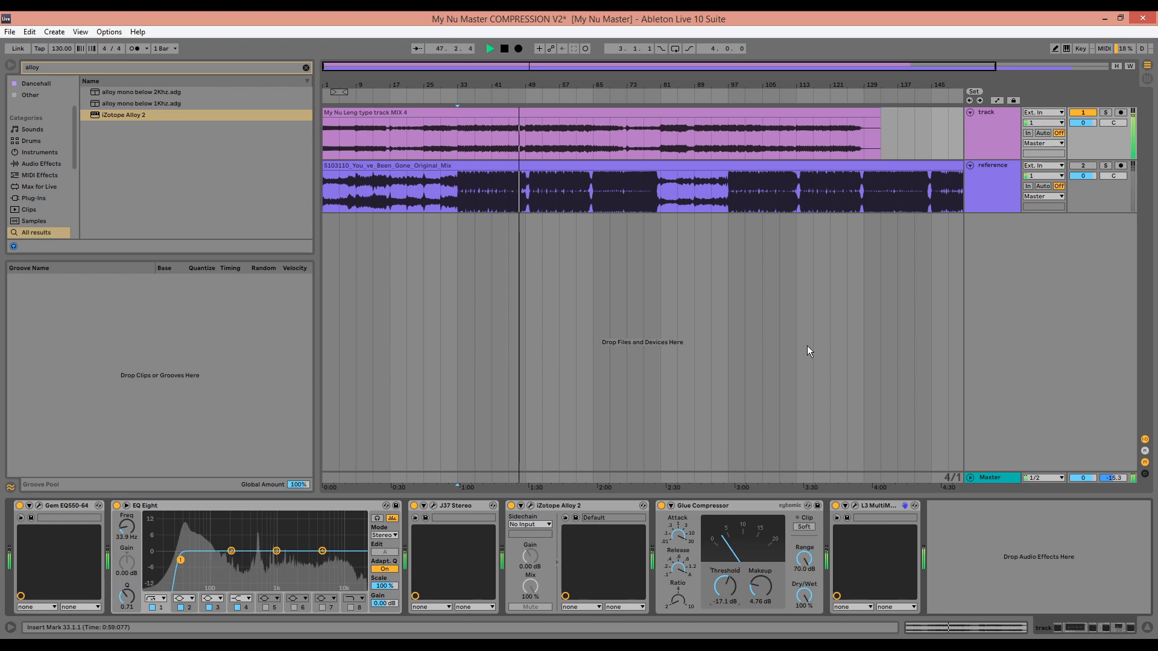
key("space")
key("space")
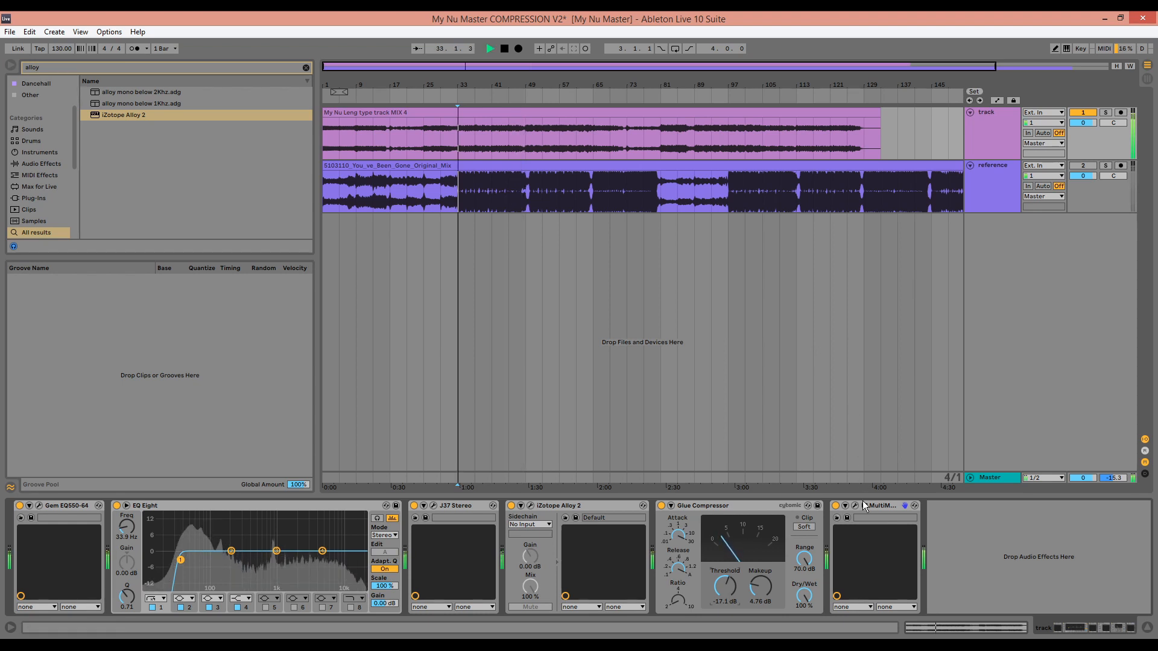
Set the L3 MultiMaximizer's master release to Warm and its threshold to -11.2
left_click(856, 506)
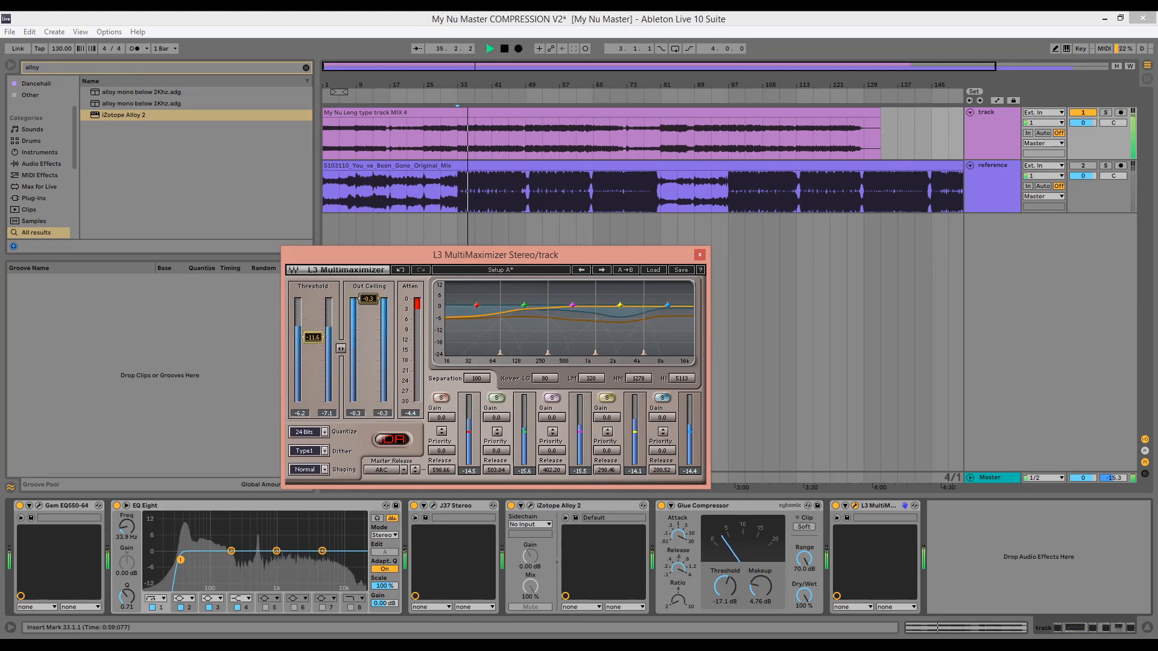
left_click(389, 472)
left_click(407, 475)
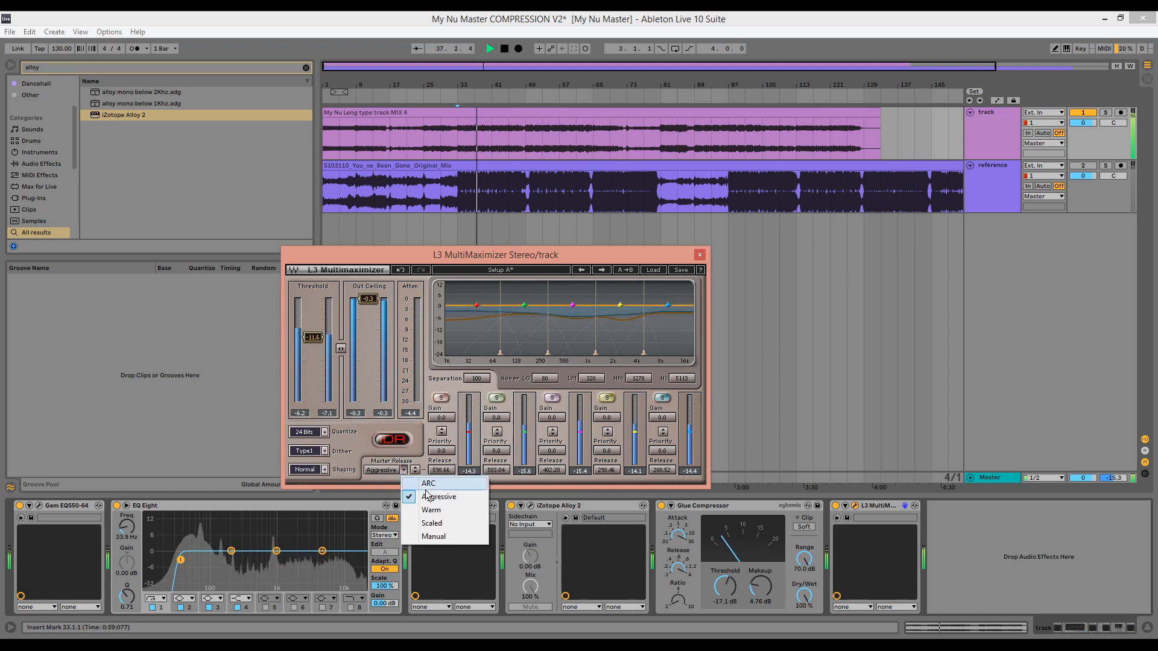
left_click(432, 510)
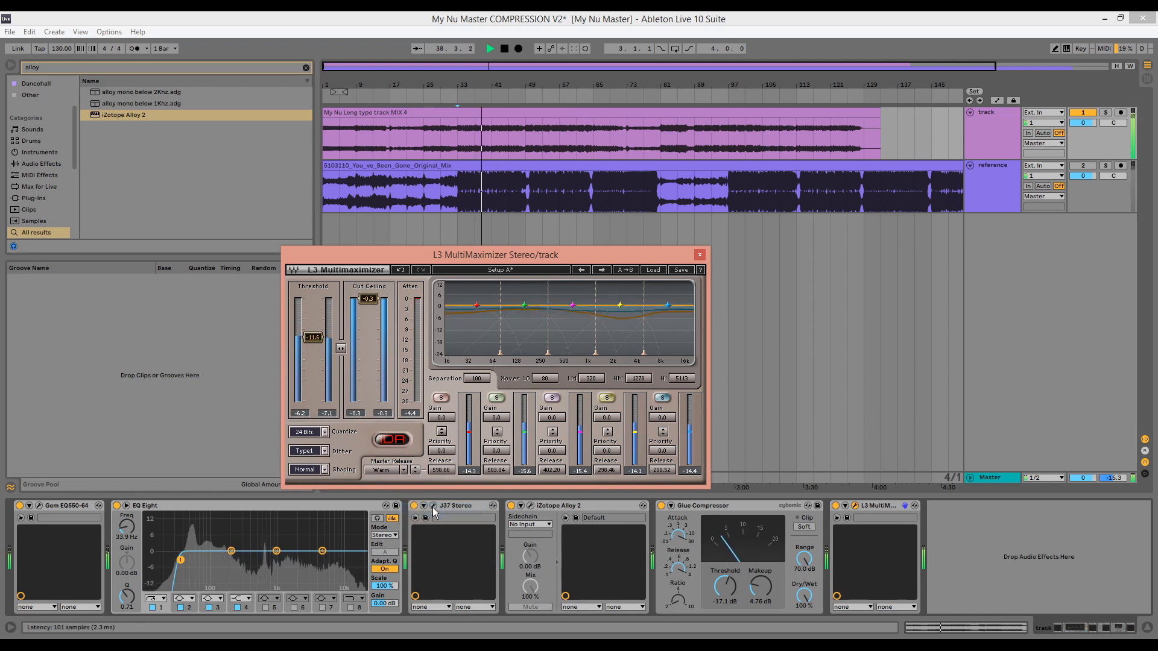
left_click_drag(315, 338, 315, 337)
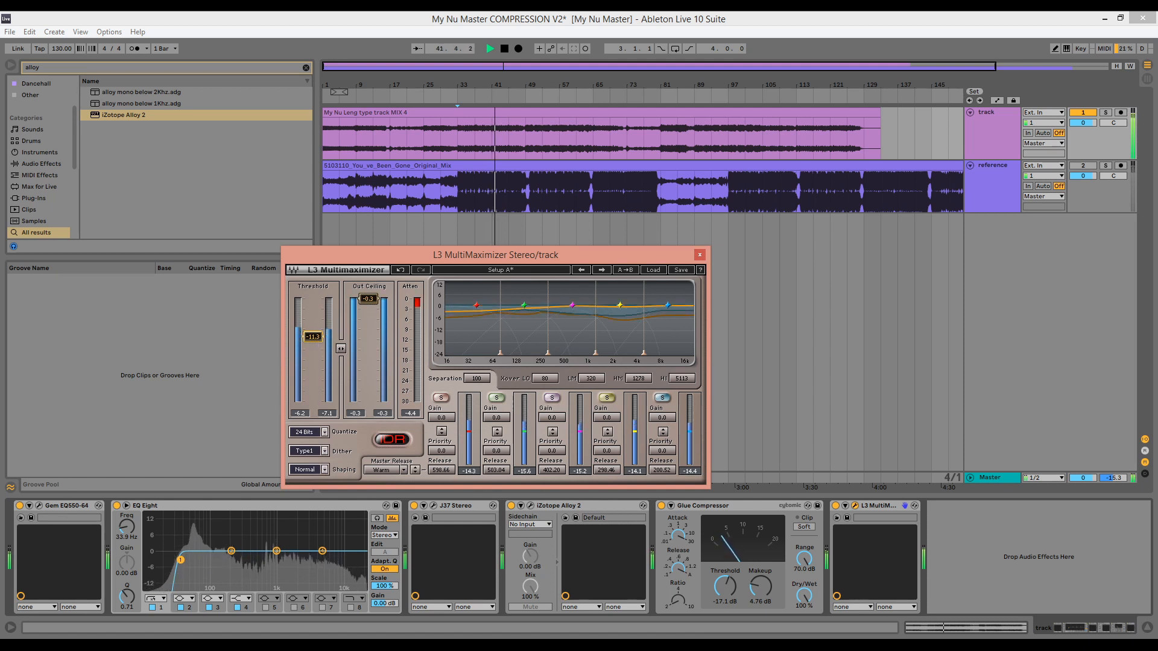
left_click_drag(317, 338, 317, 338)
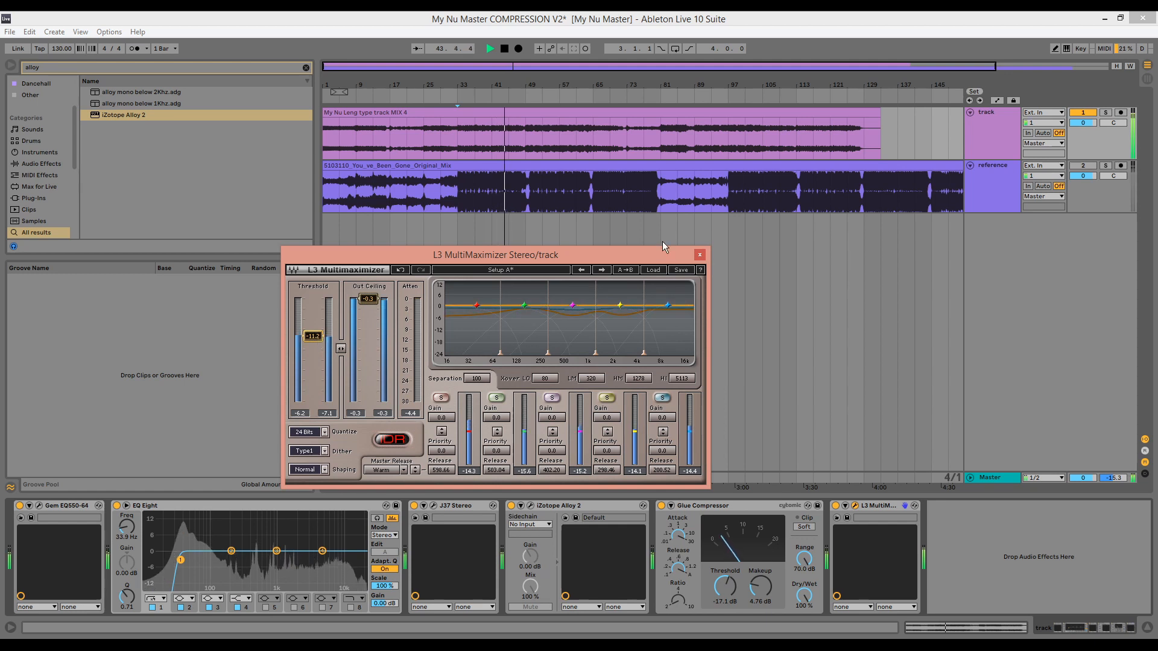
Close the L3 MultiMaximizer and check the mix's peak and RMS levels on the Master's Alloy 2 meters
left_click(699, 255)
left_click(992, 481)
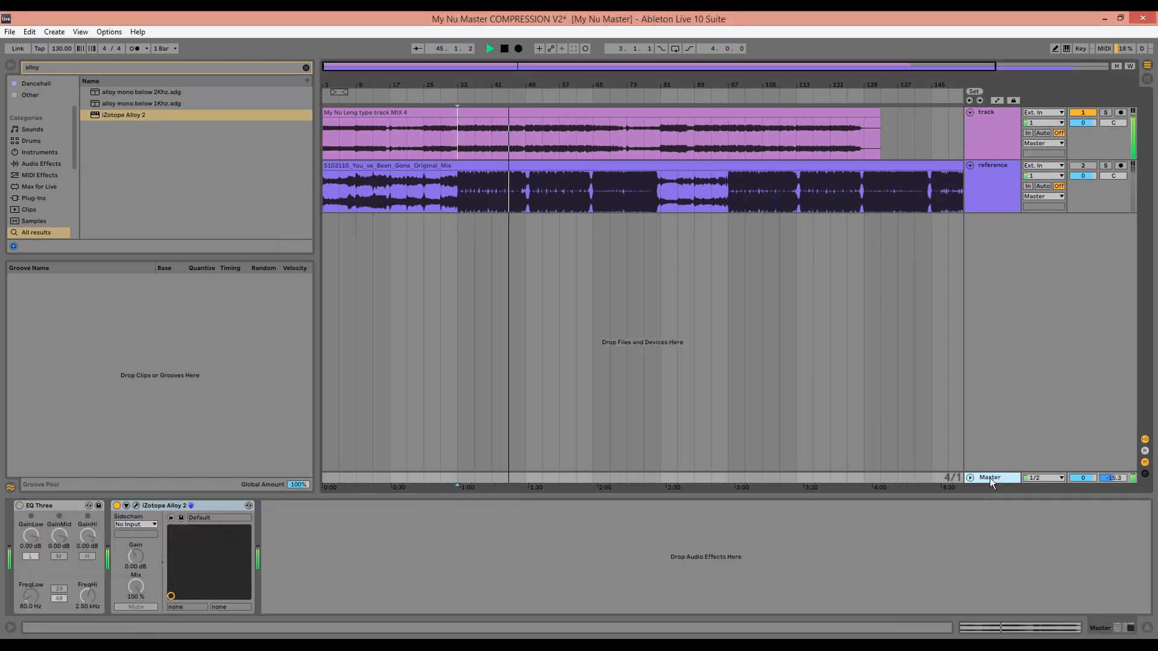
left_click(138, 507)
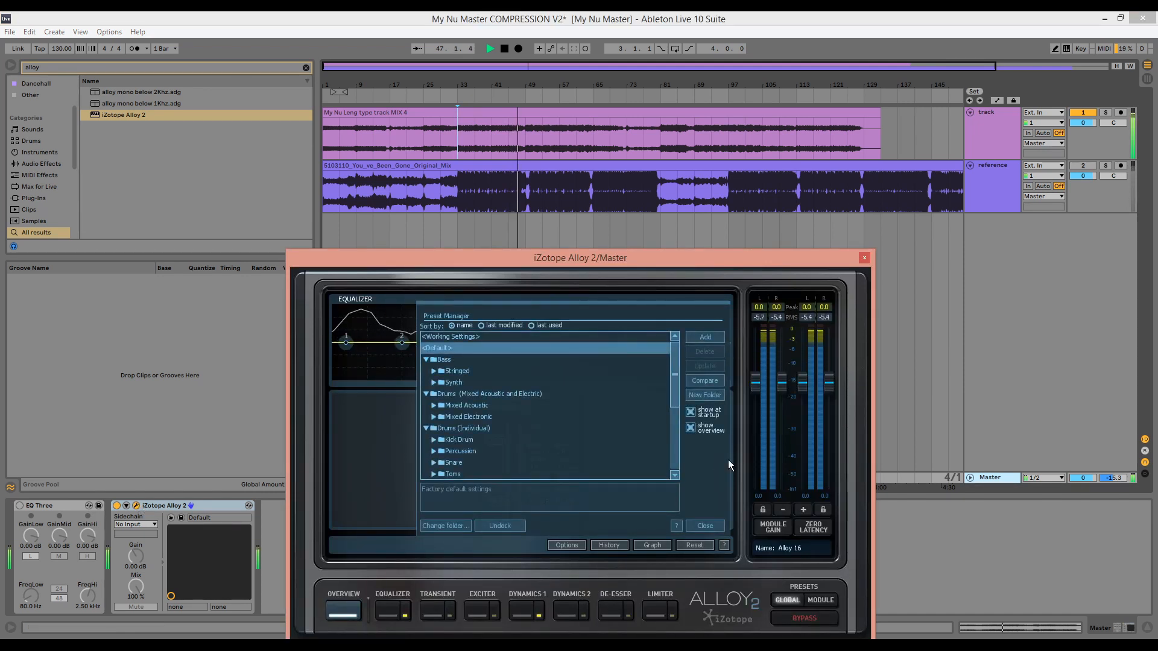
left_click(709, 524)
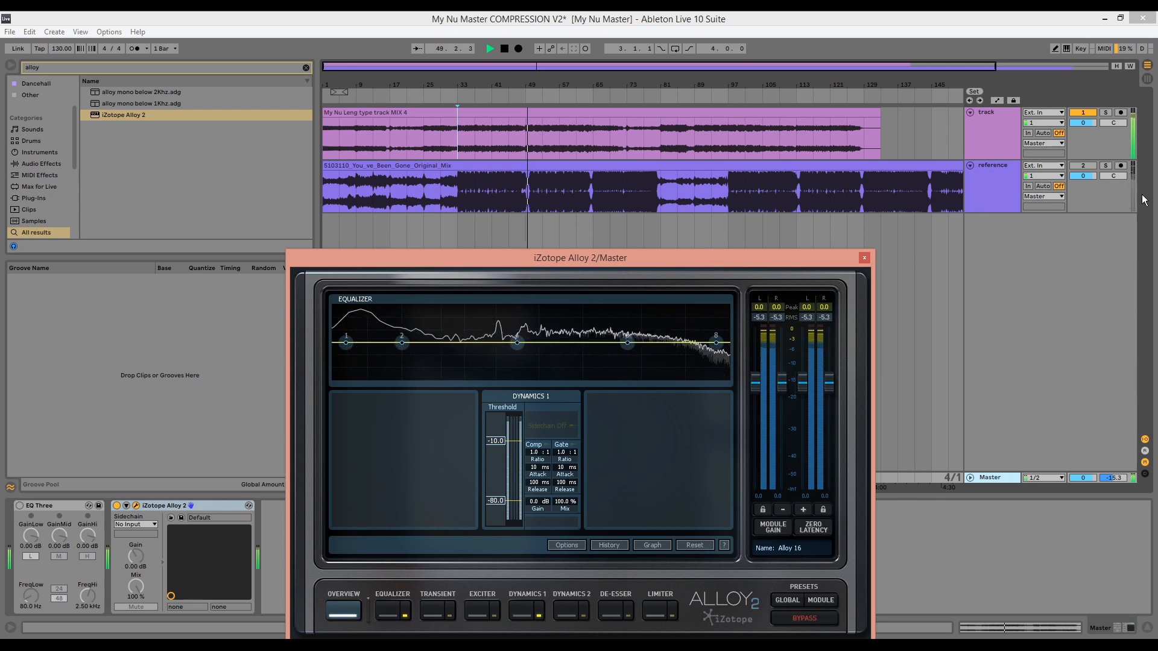
Solo the reference track and set its volume to -0.3 dB
left_click(1108, 166)
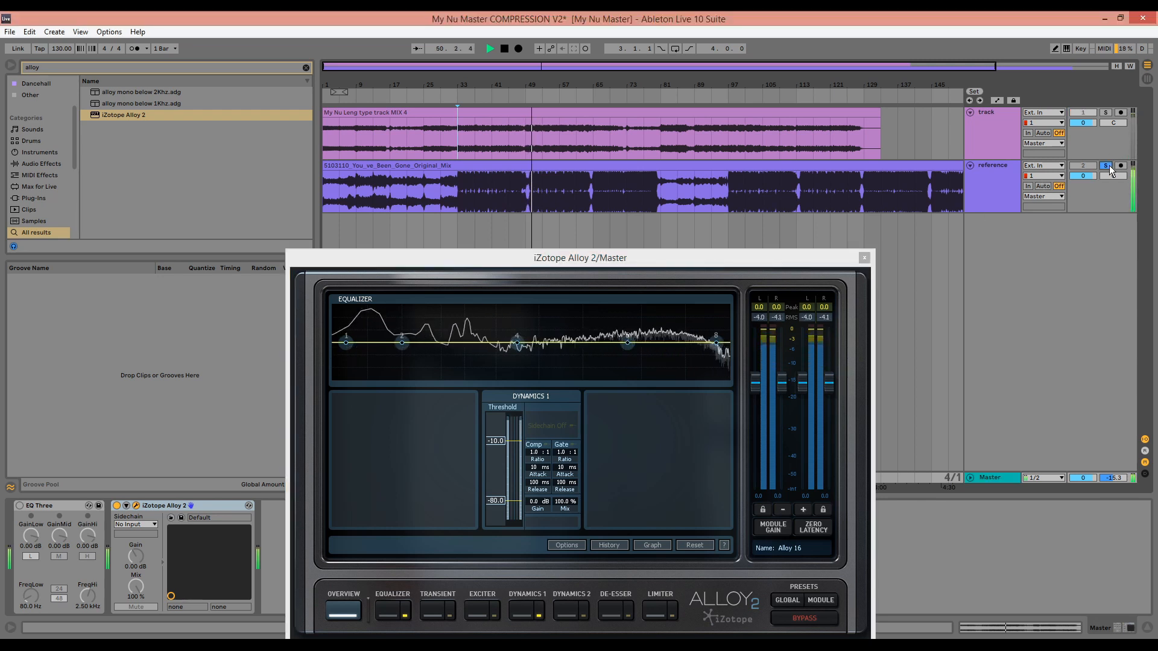
left_click(995, 197)
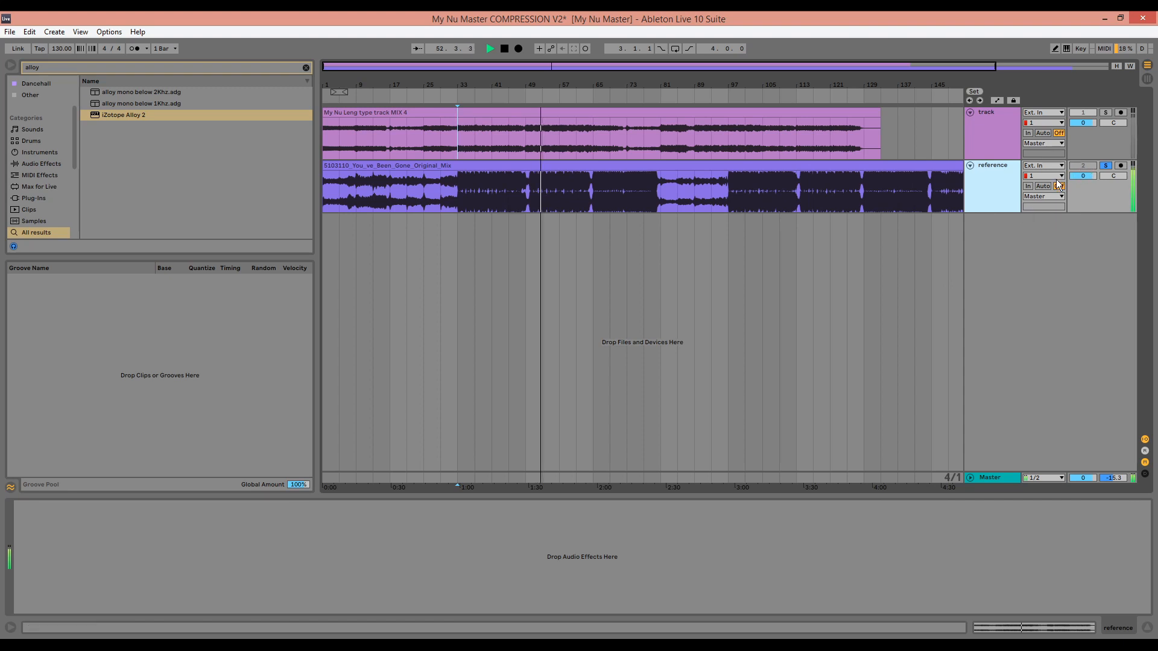
left_click(1081, 177)
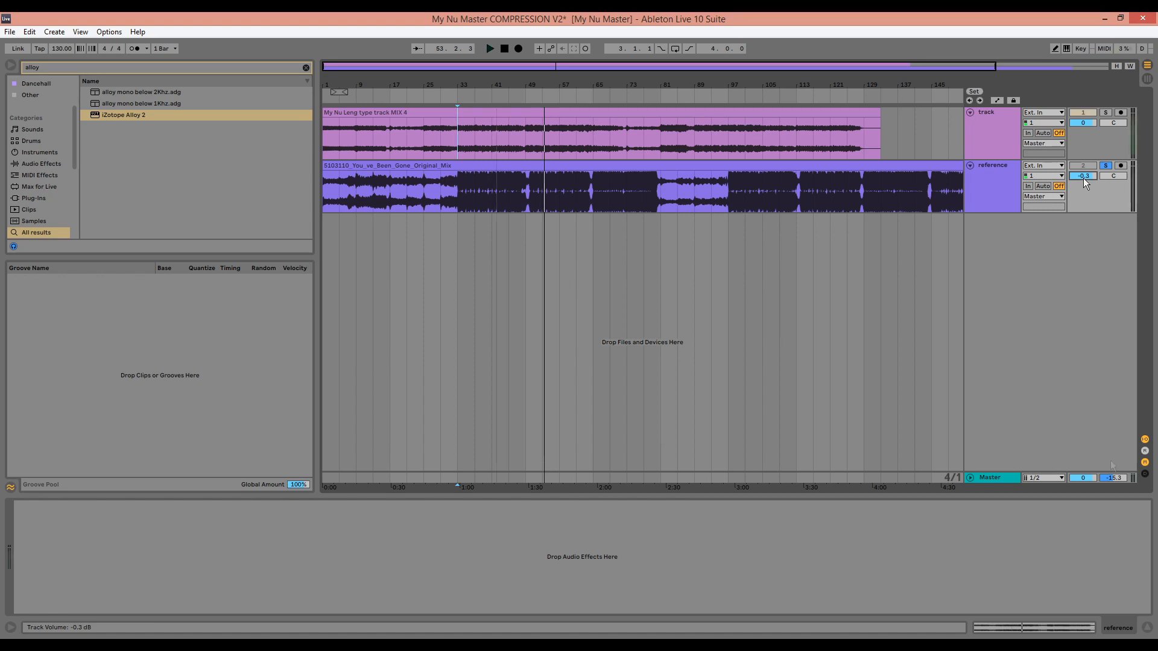
Play the mix, reset Alloy 2's peak readings and briefly solo the reference to compare both tracks' levels on the Master
key("space")
left_click(1001, 480)
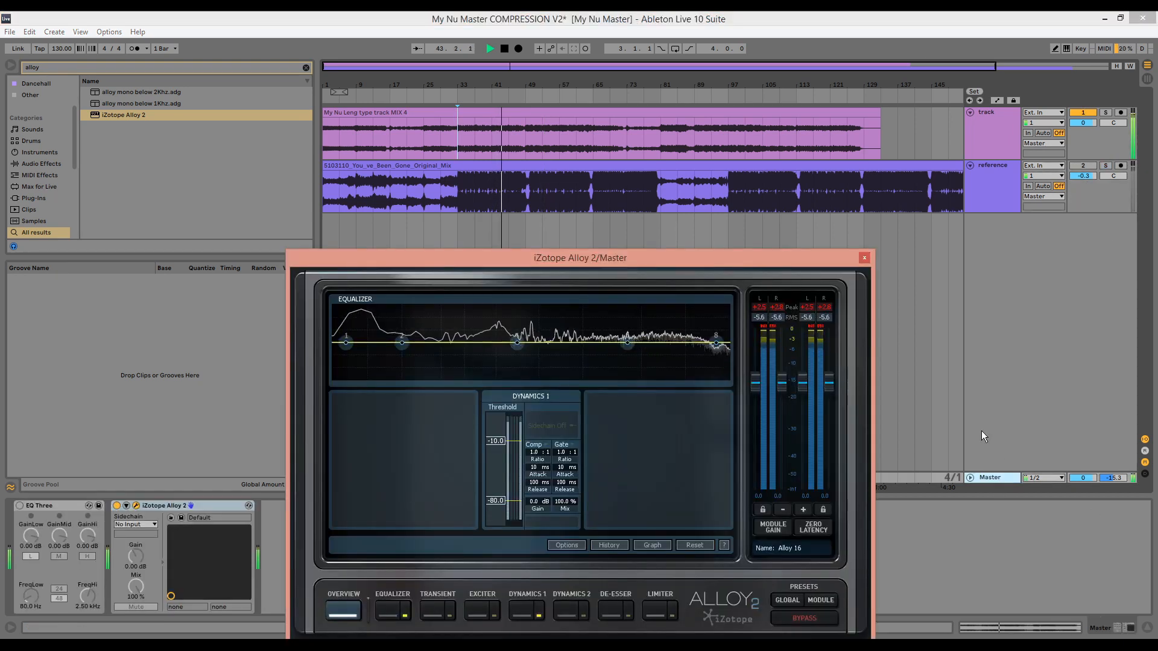
left_click(821, 310)
left_click(767, 310)
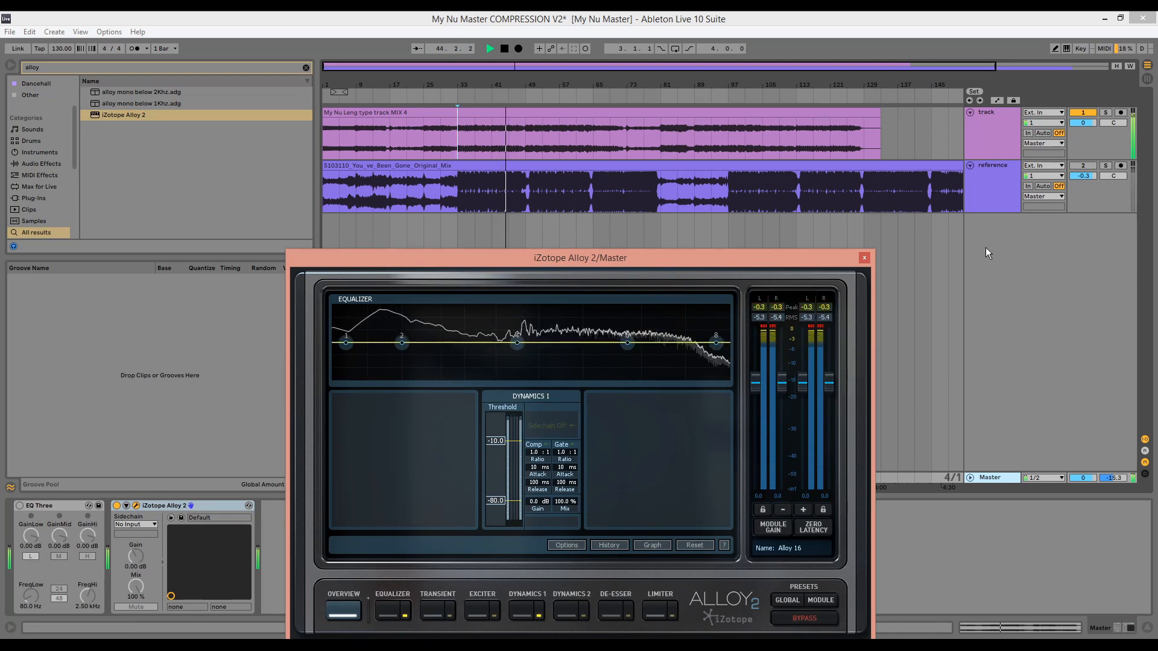
left_click(1107, 167)
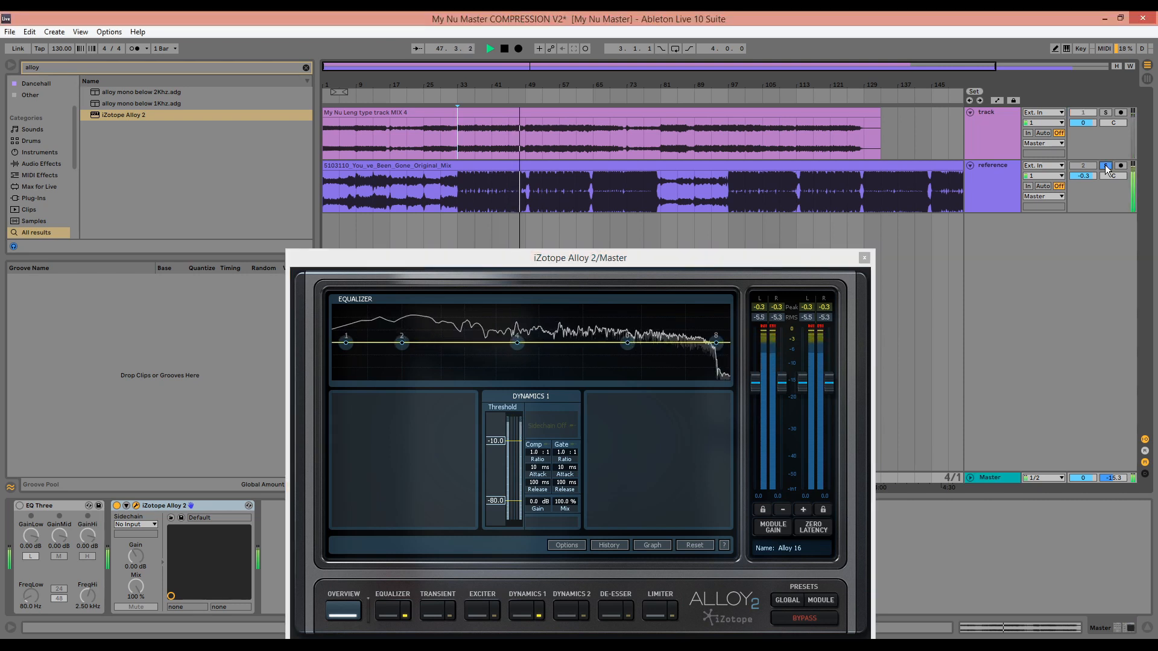
left_click(1106, 167)
Set the track's L3 MultiMaximizer threshold to -10.6 and its master release to ARC, and stop playback
left_click(1003, 137)
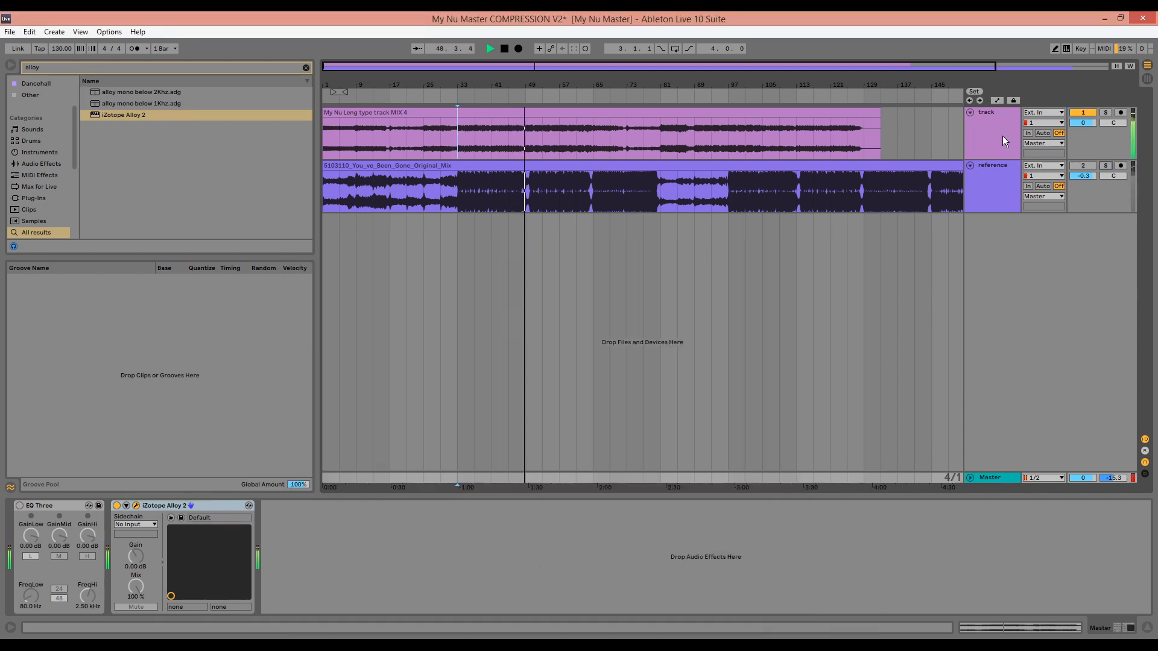
left_click(855, 507)
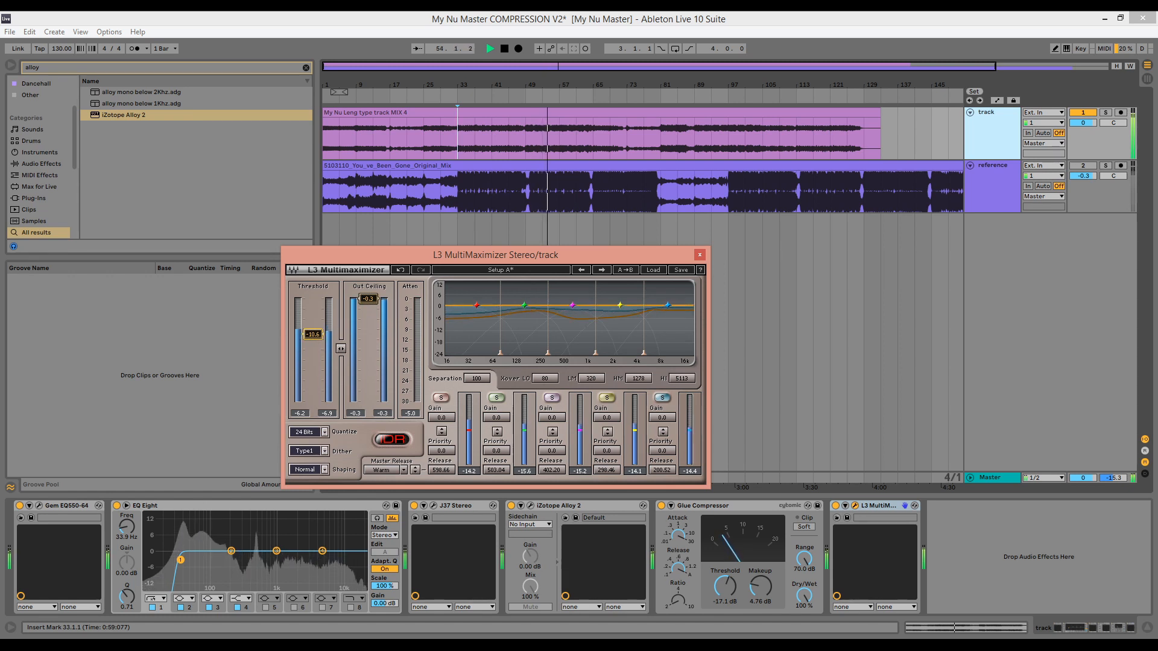
left_click(387, 473)
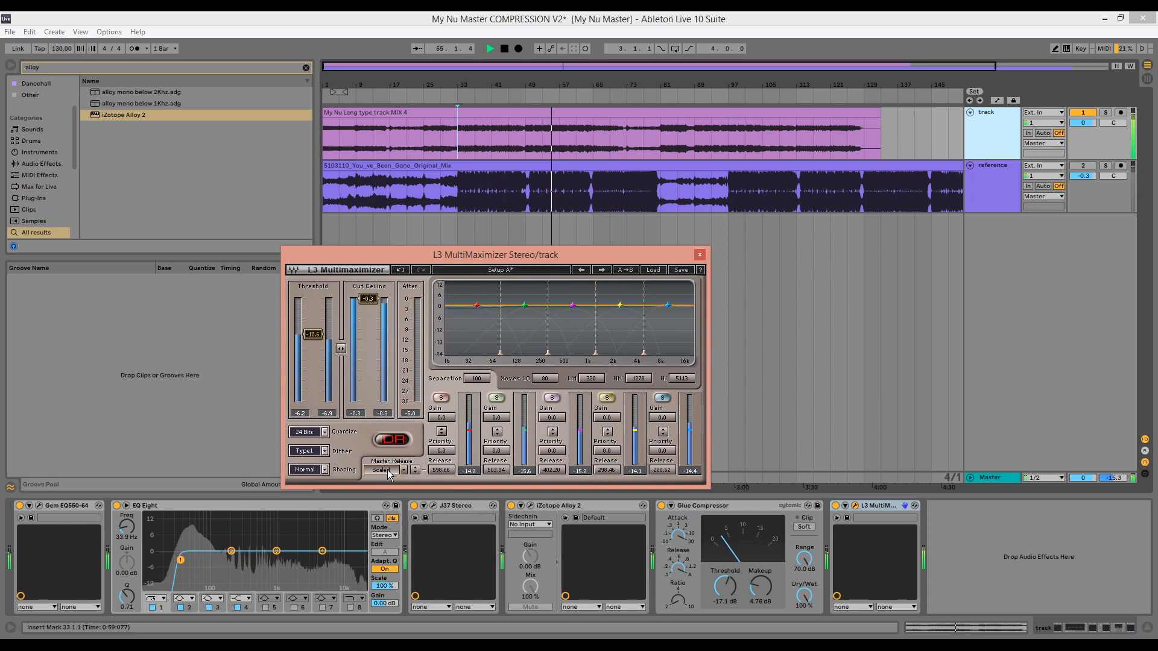
left_click(404, 469)
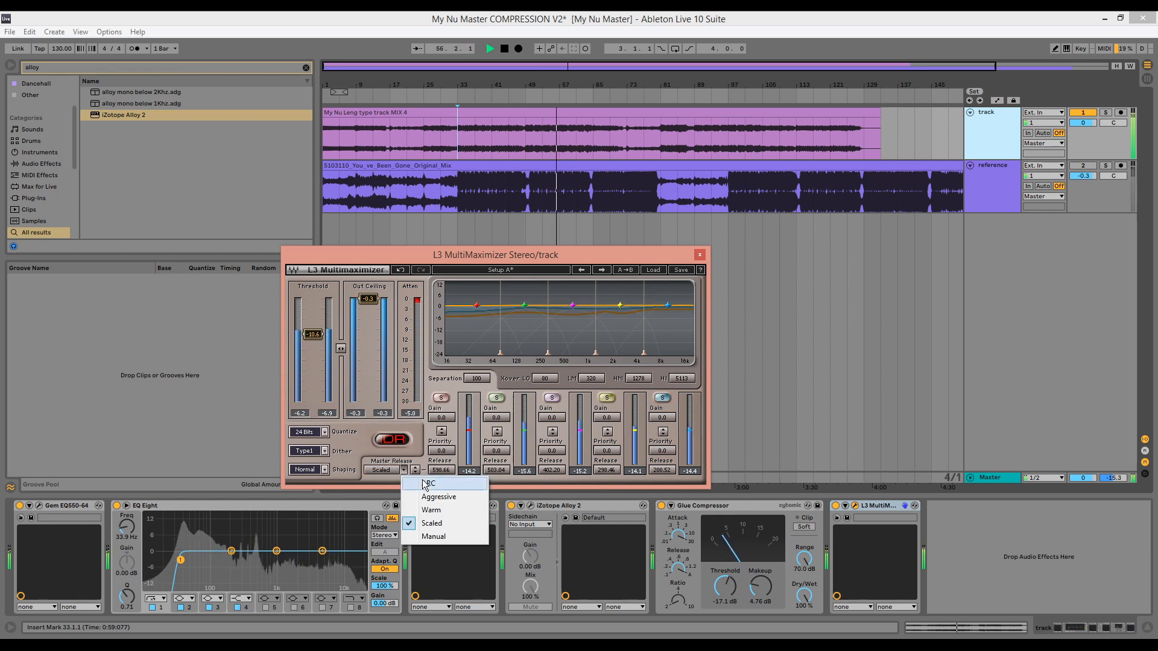
left_click(428, 483)
key("space")
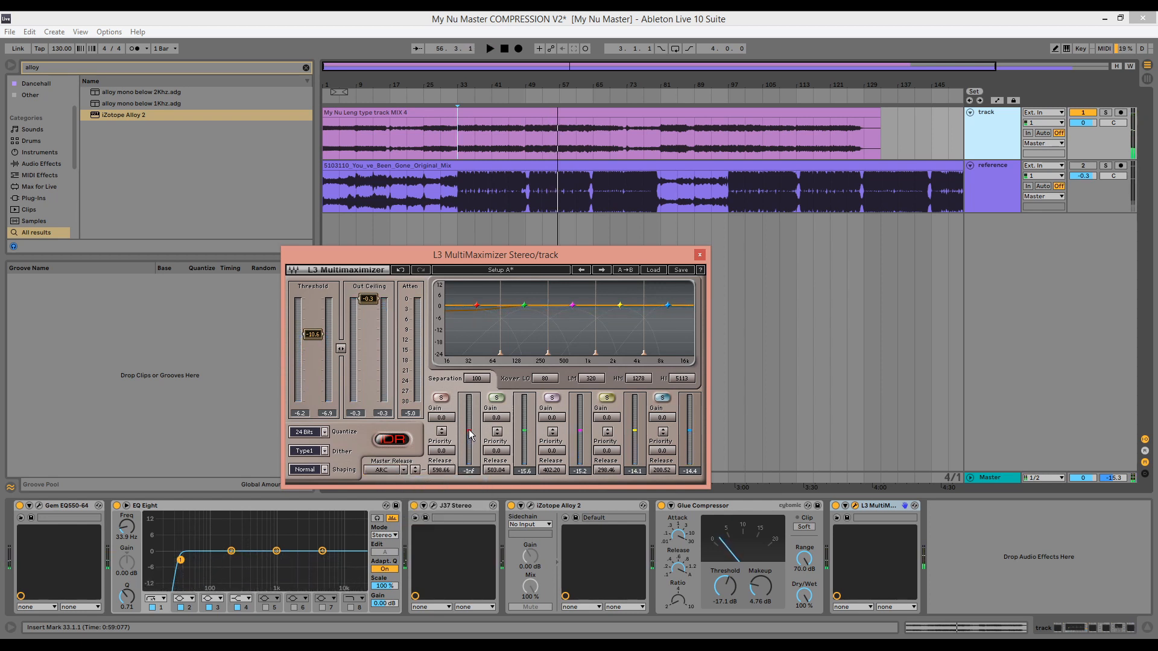
left_click_drag(471, 434, 471, 431)
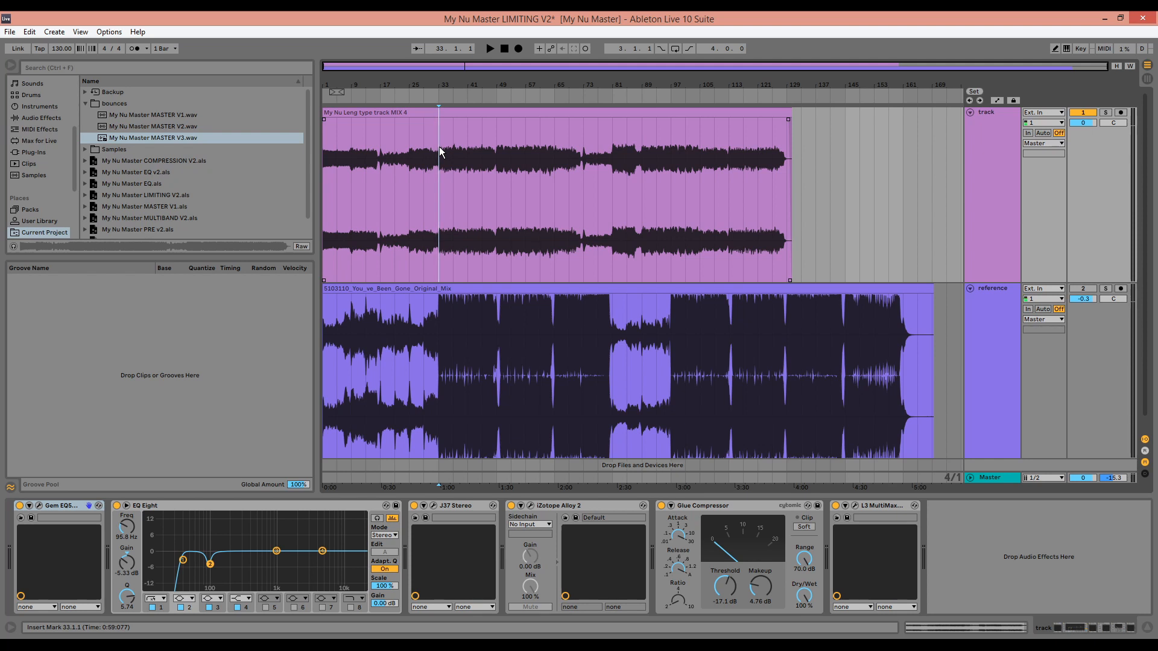
Play the mix from bar 33 and toggle the reference solo on and off to compare their sound
key("space")
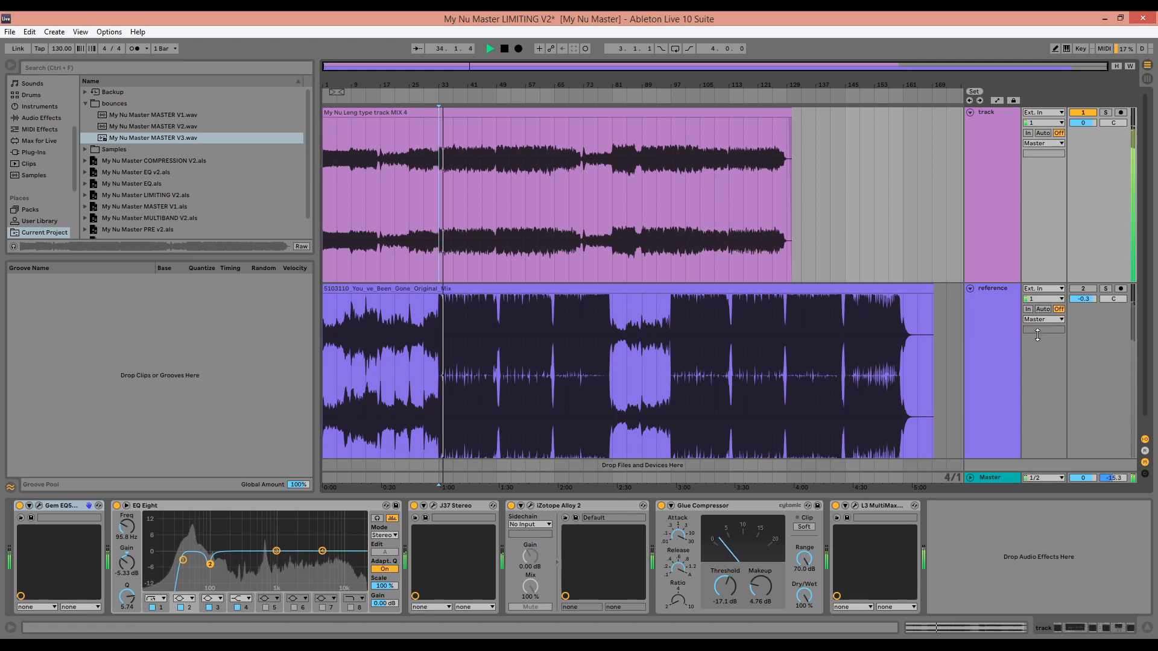
left_click(1110, 294)
left_click(1107, 290)
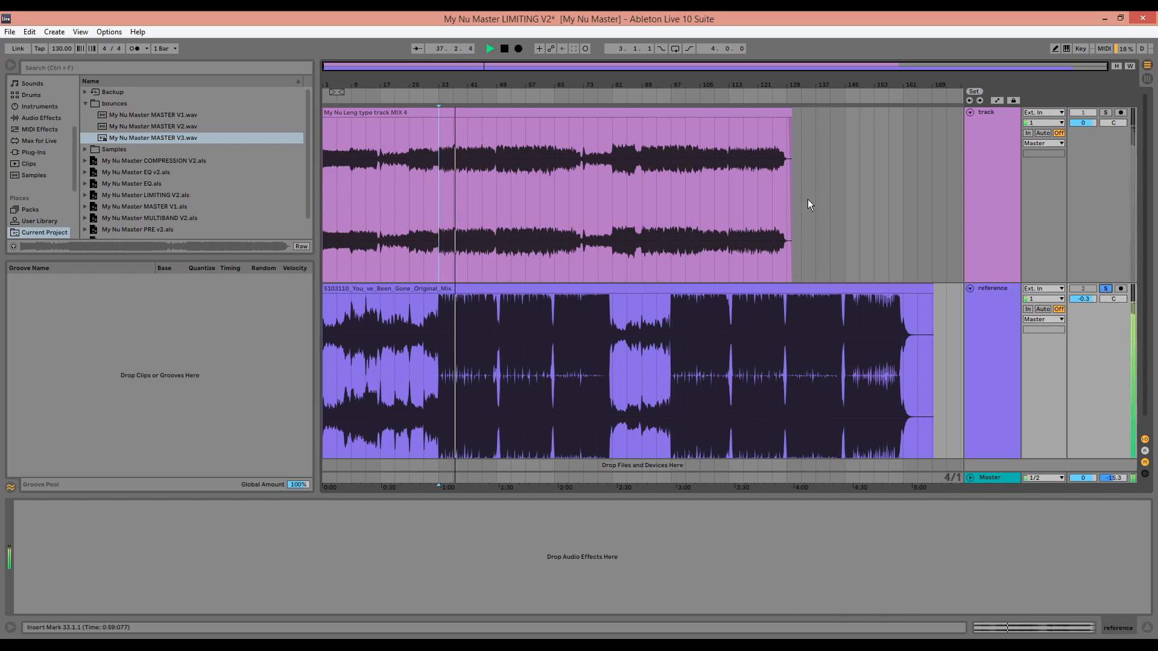
left_click_drag(462, 81, 461, 147)
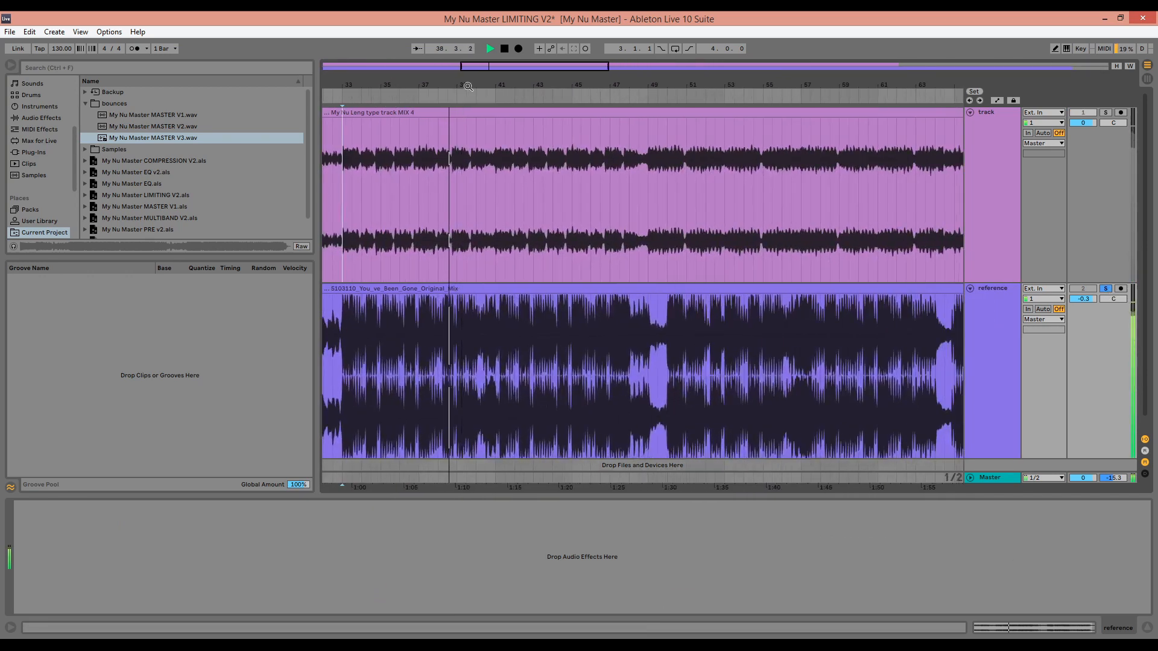
left_click(1106, 289)
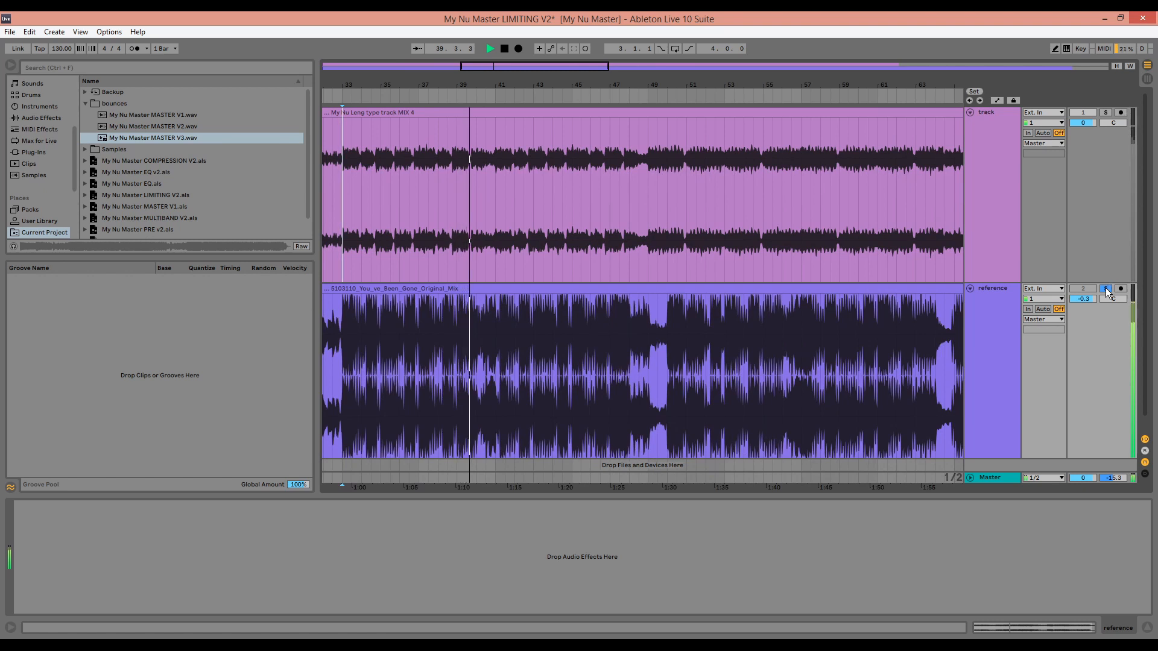
Continue the comparison from bar 50, switching the reference solo on and off during playback
left_click(669, 155)
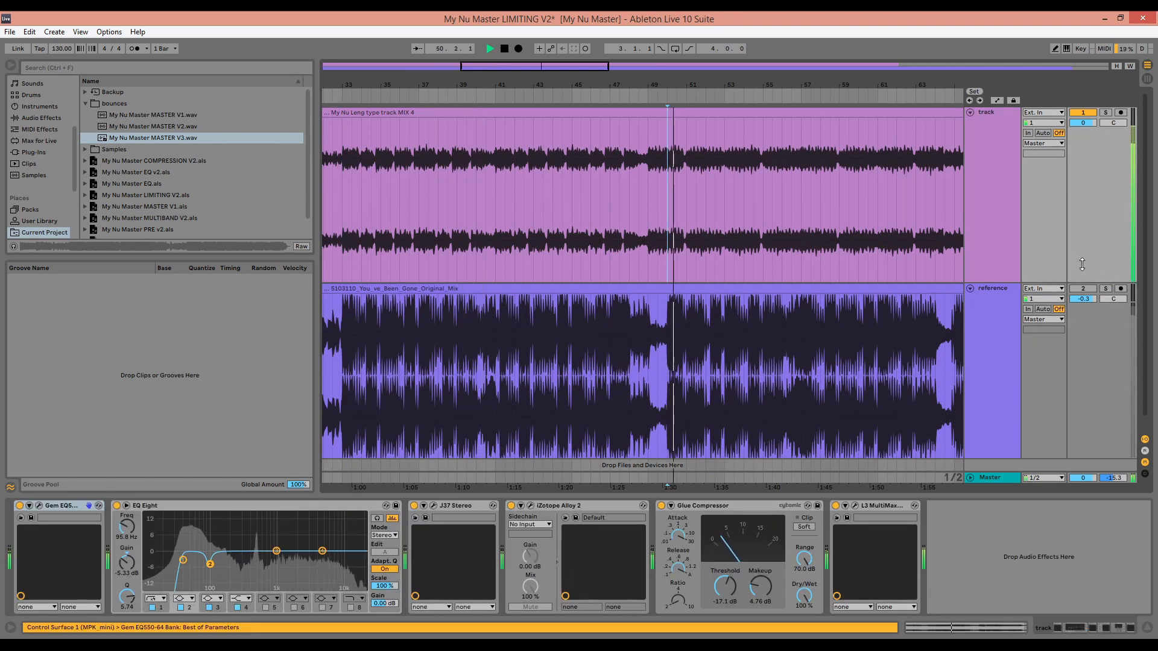
left_click(1106, 289)
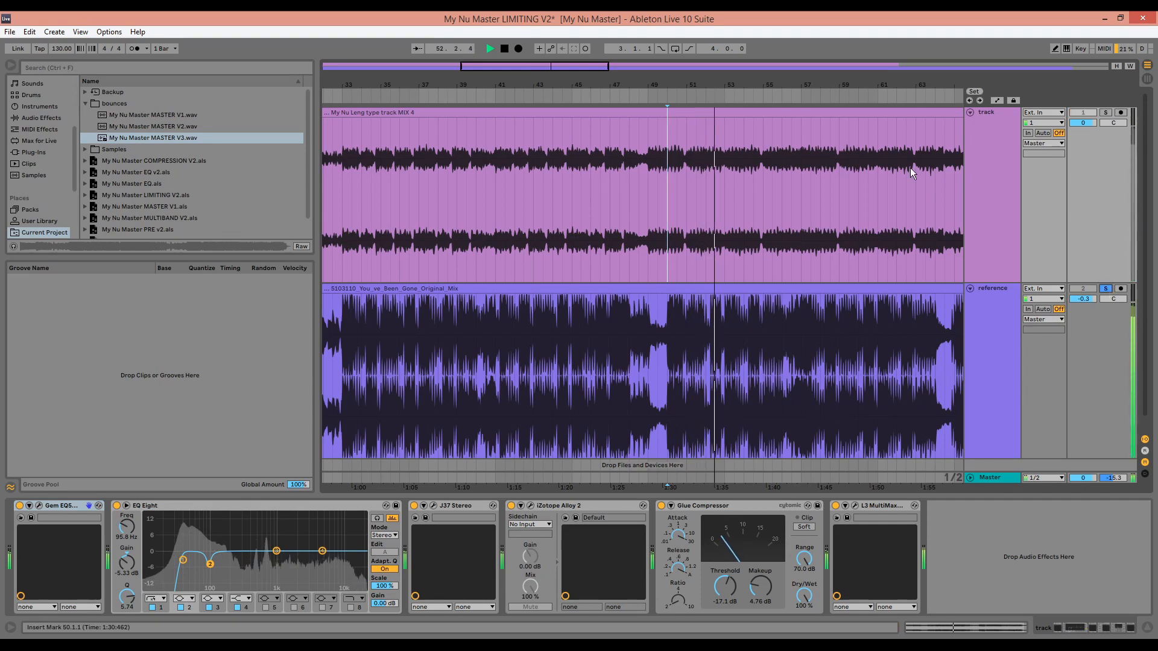
left_click_drag(822, 86, 638, 37)
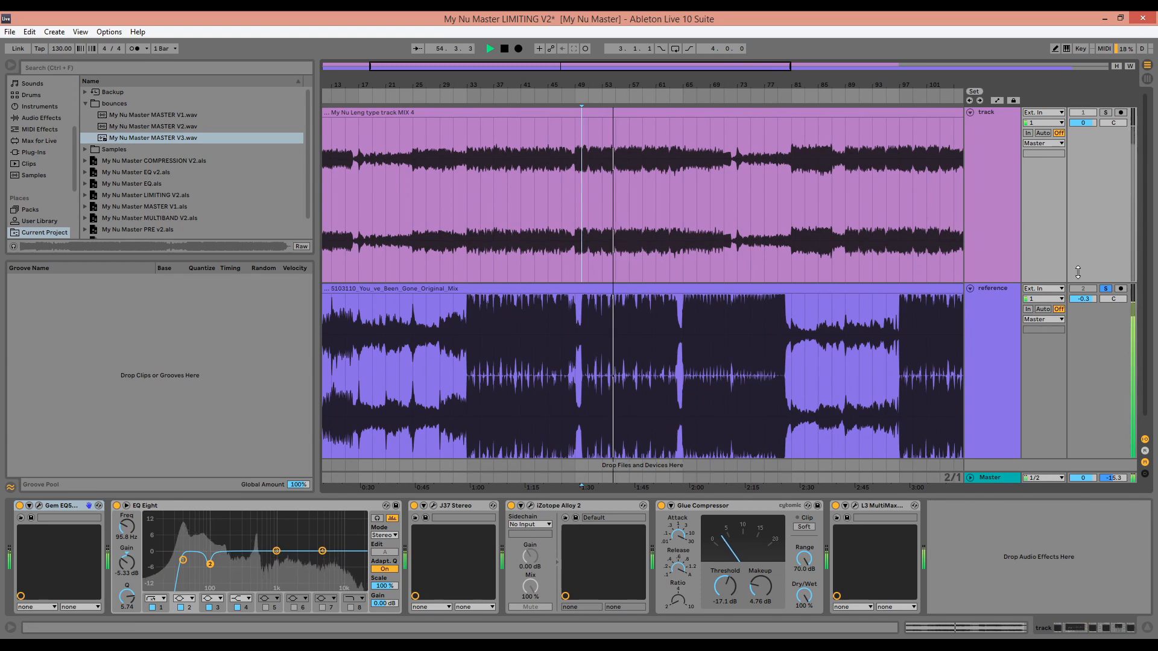
left_click(1106, 289)
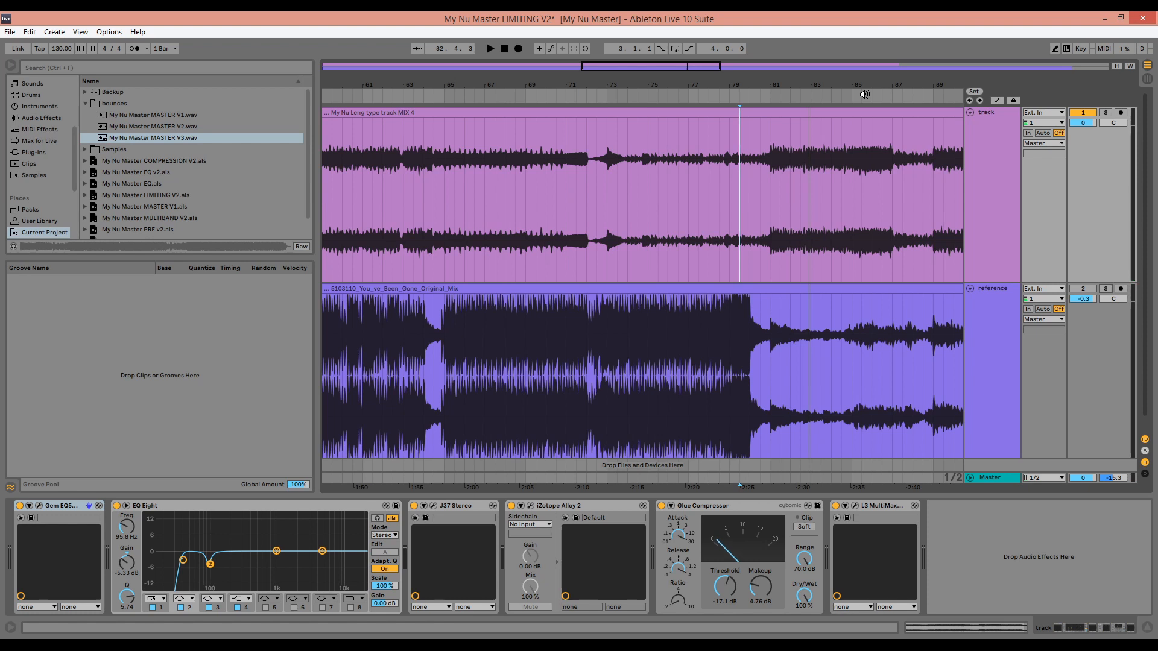
Review the track's device chain and examine the EQ Eight settings of bands 1 and 2
left_click(987, 171)
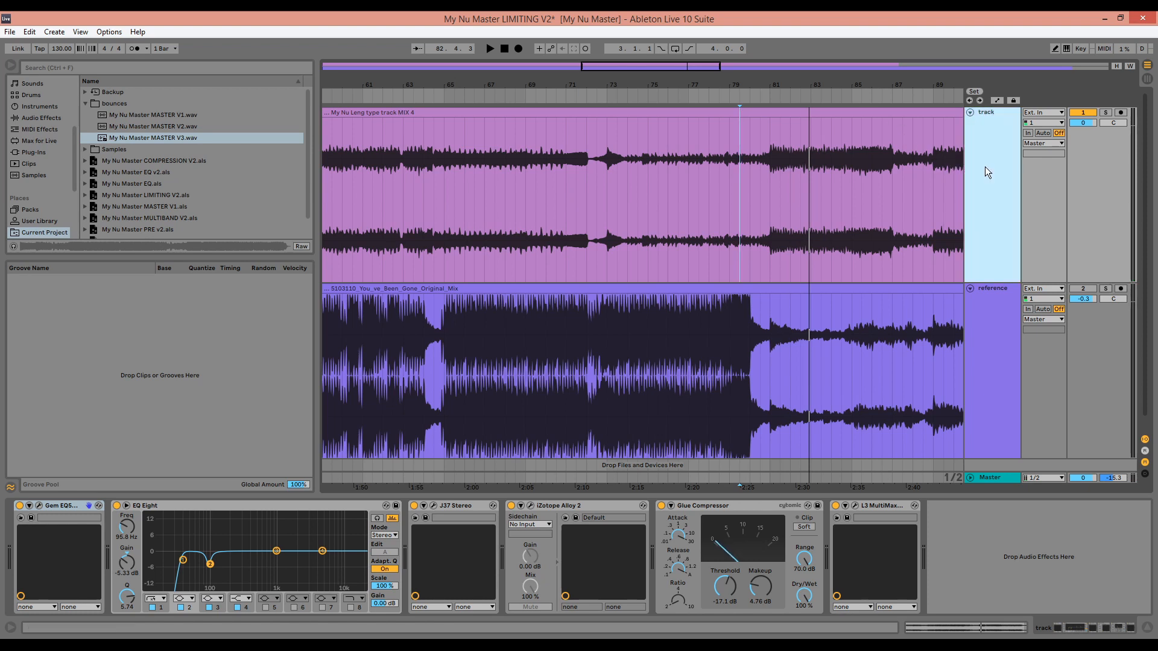
left_click(1079, 633)
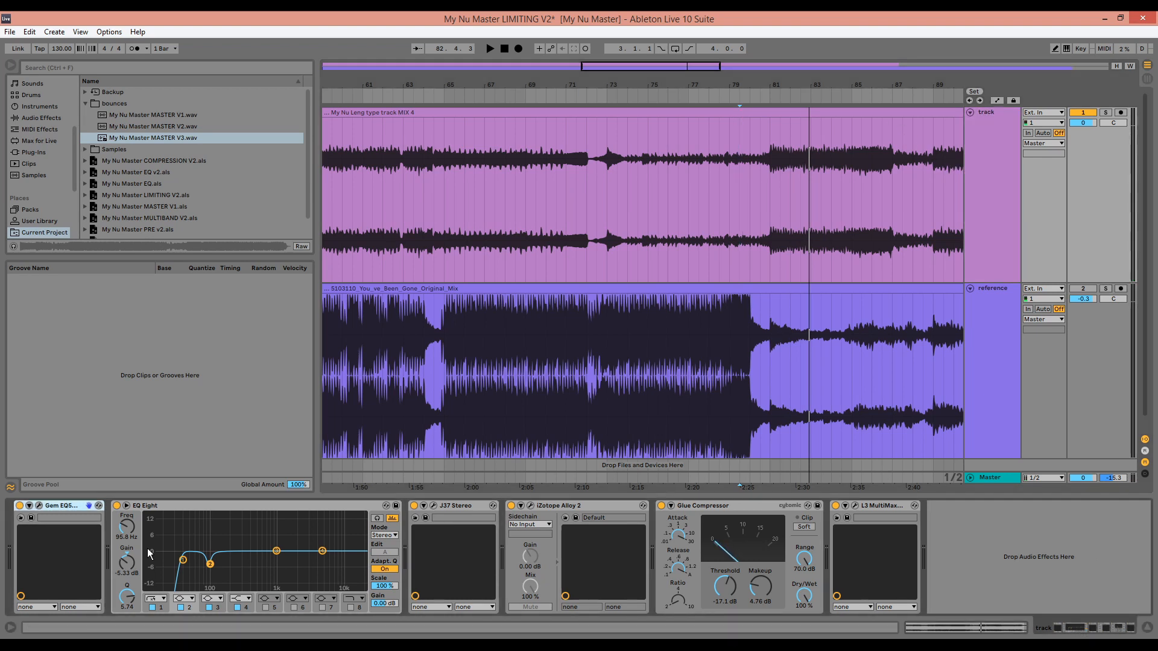
left_click(183, 560)
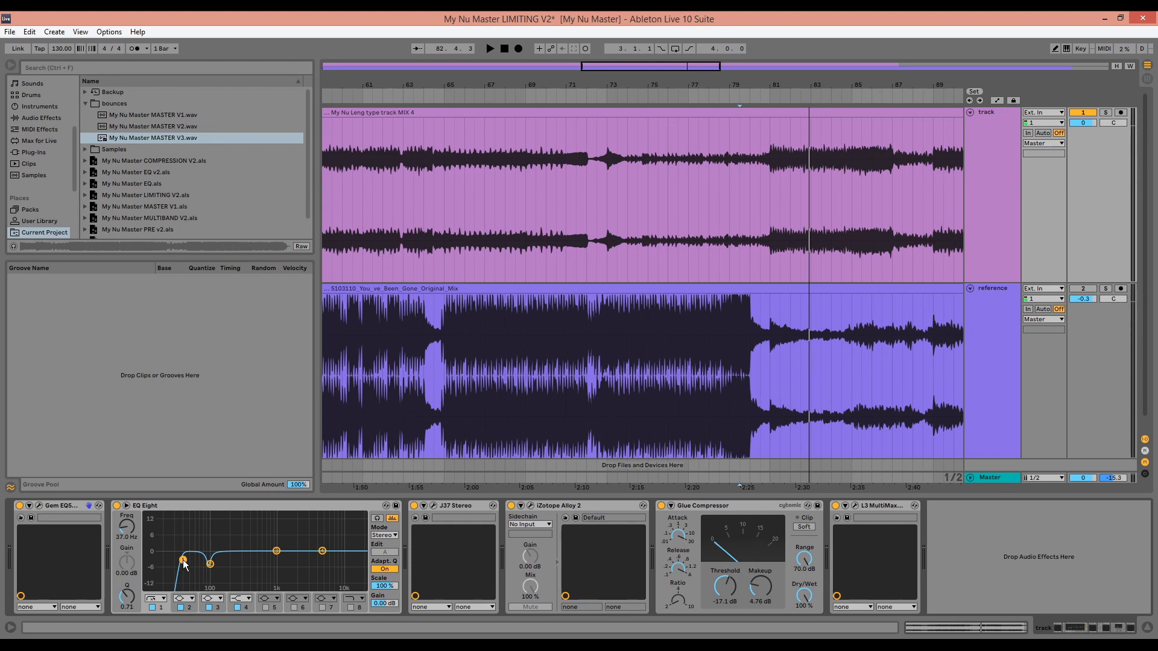
left_click(210, 565)
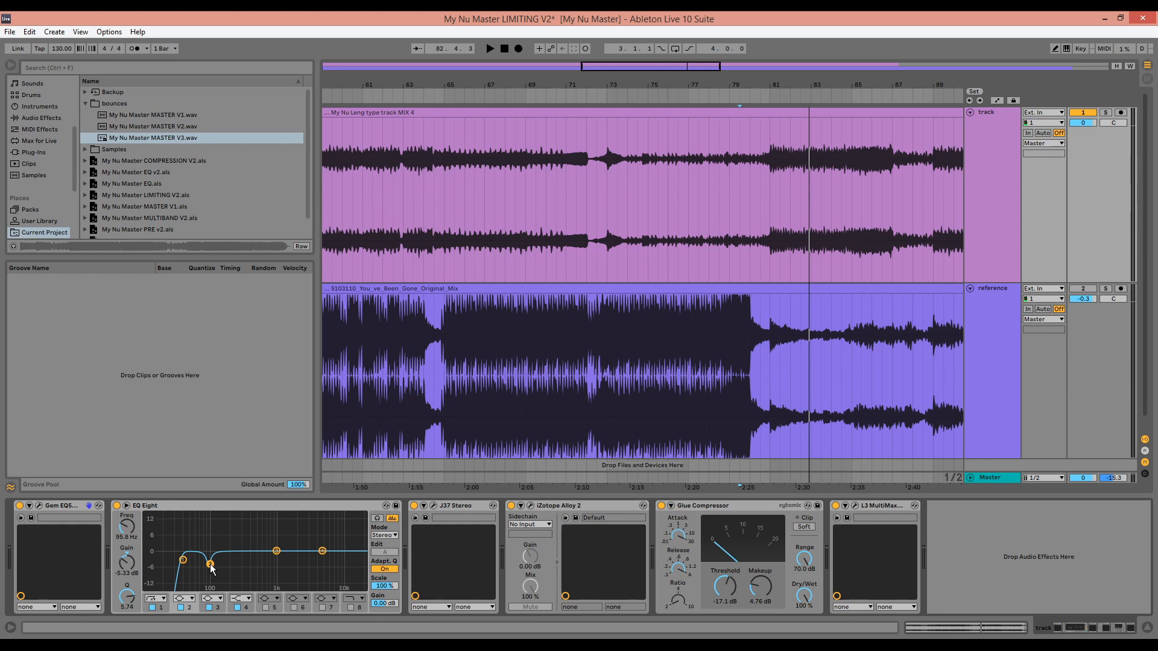
Turn off Alloy 2 on the Master track
left_click(988, 478)
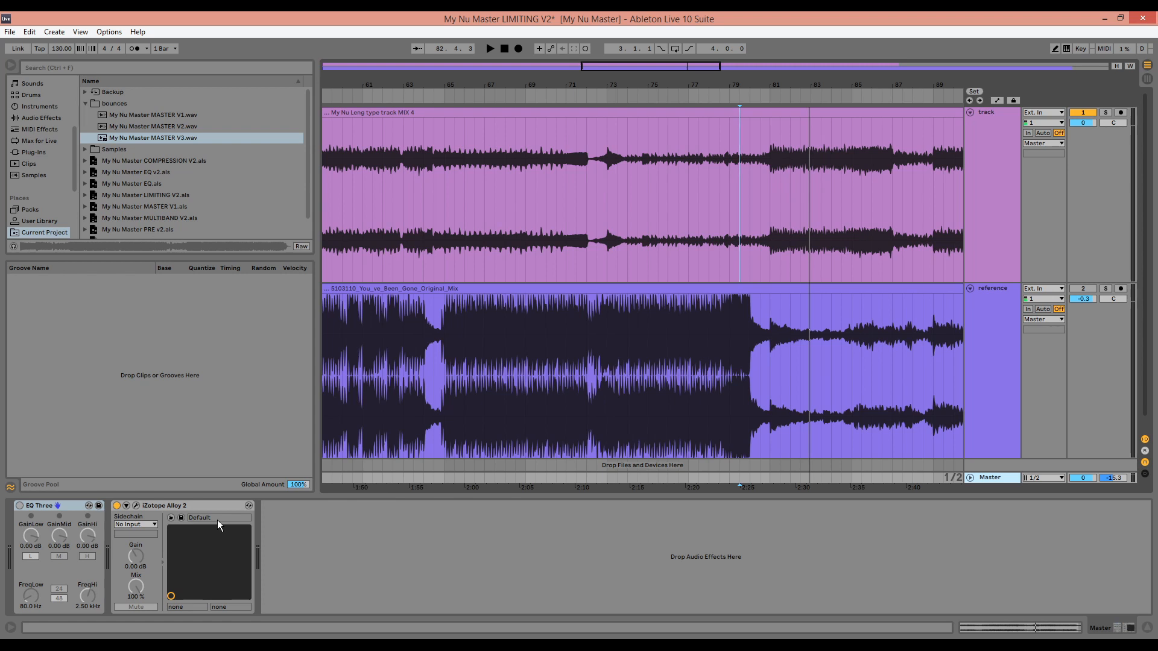
left_click(117, 507)
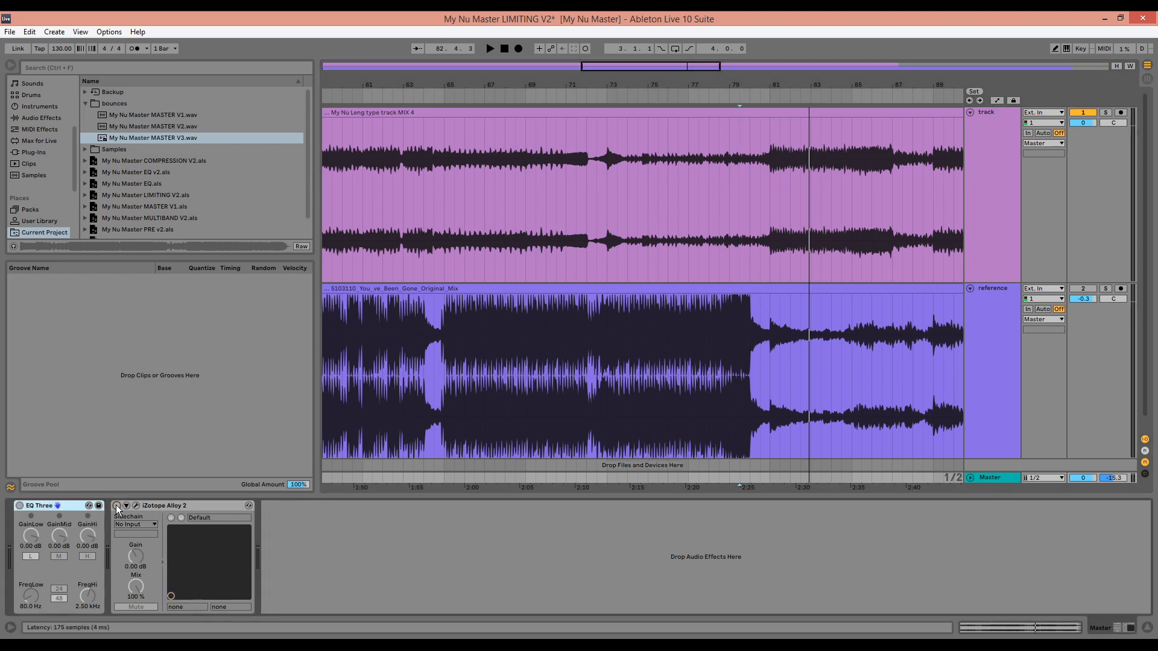
Inspect the fade-out at the end of the mix clip and play the tail from 128.2.1 to check it
double_click(709, 88)
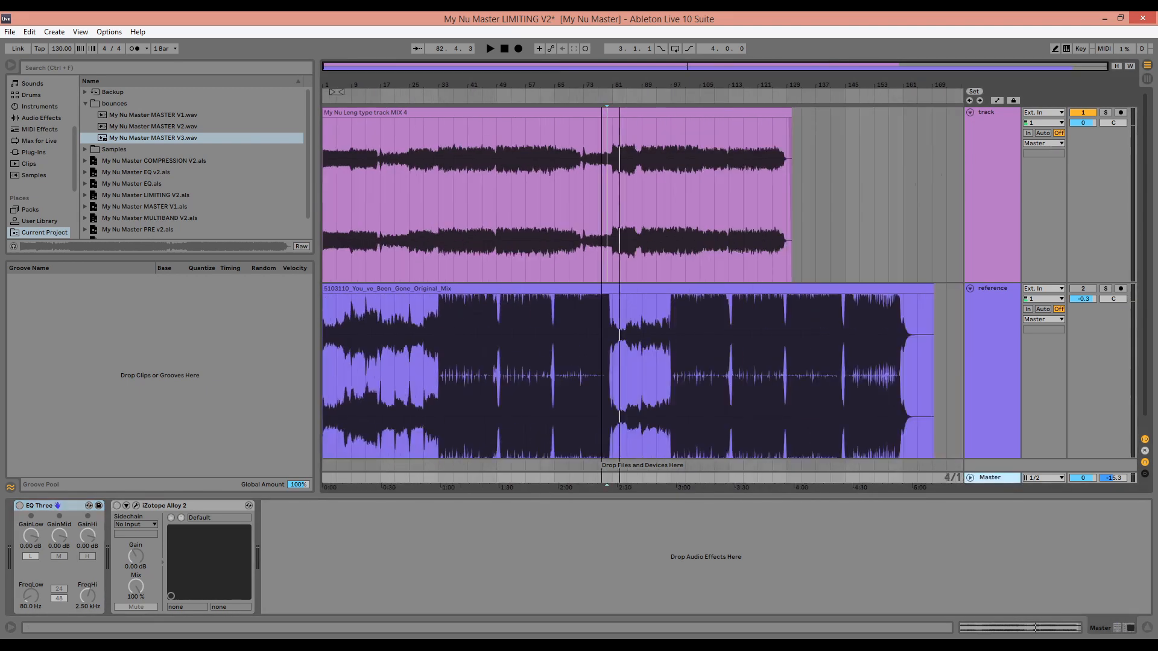
left_click_drag(800, 81, 802, 217)
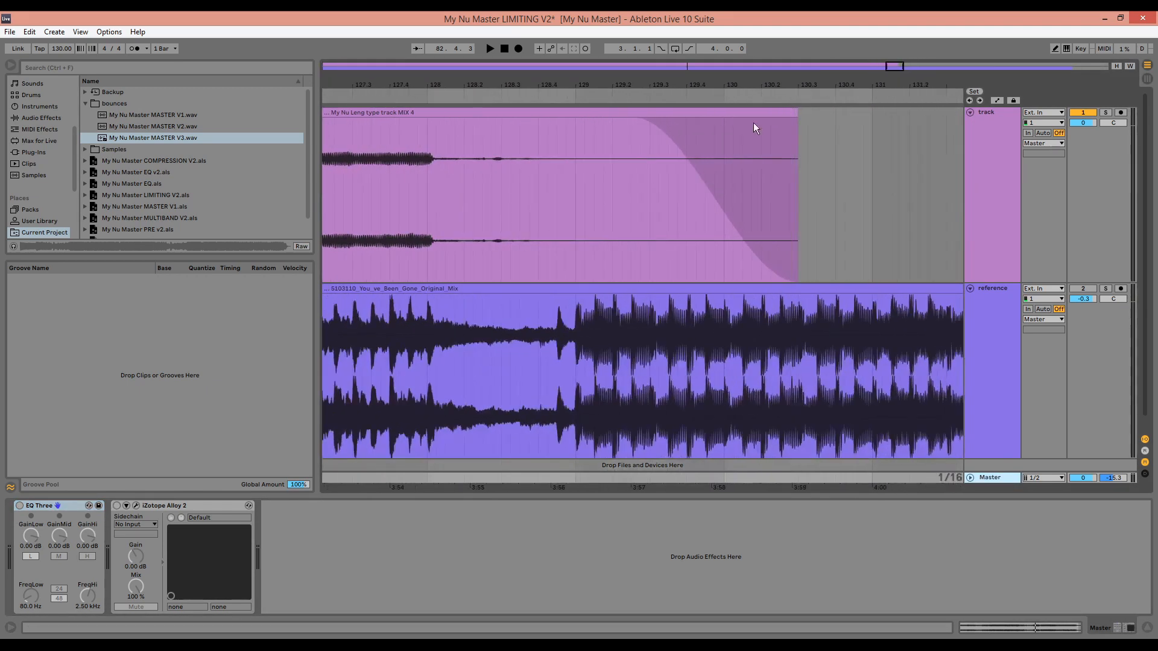
left_click(614, 177)
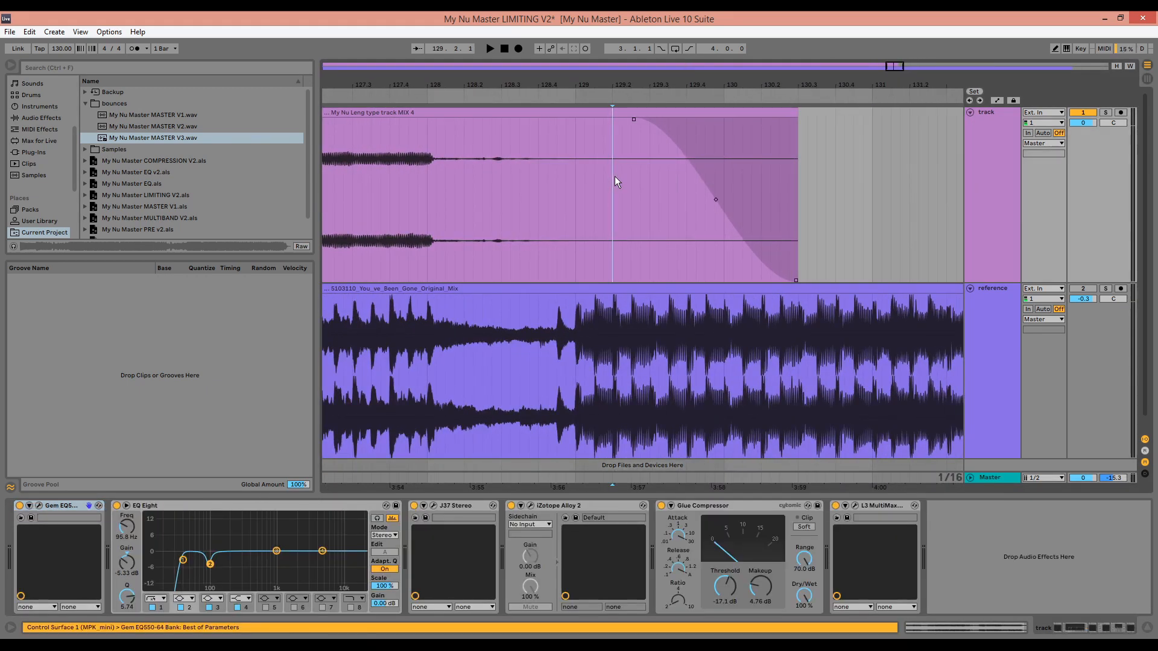
left_click(517, 158)
left_click(464, 150)
key("space")
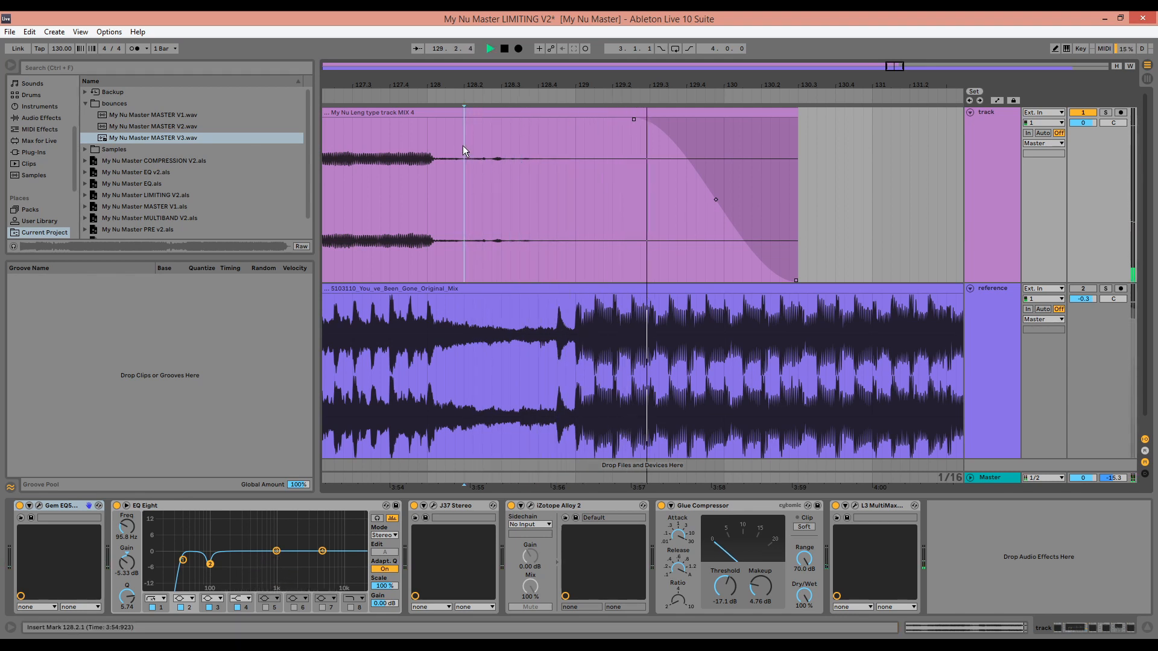
key("space")
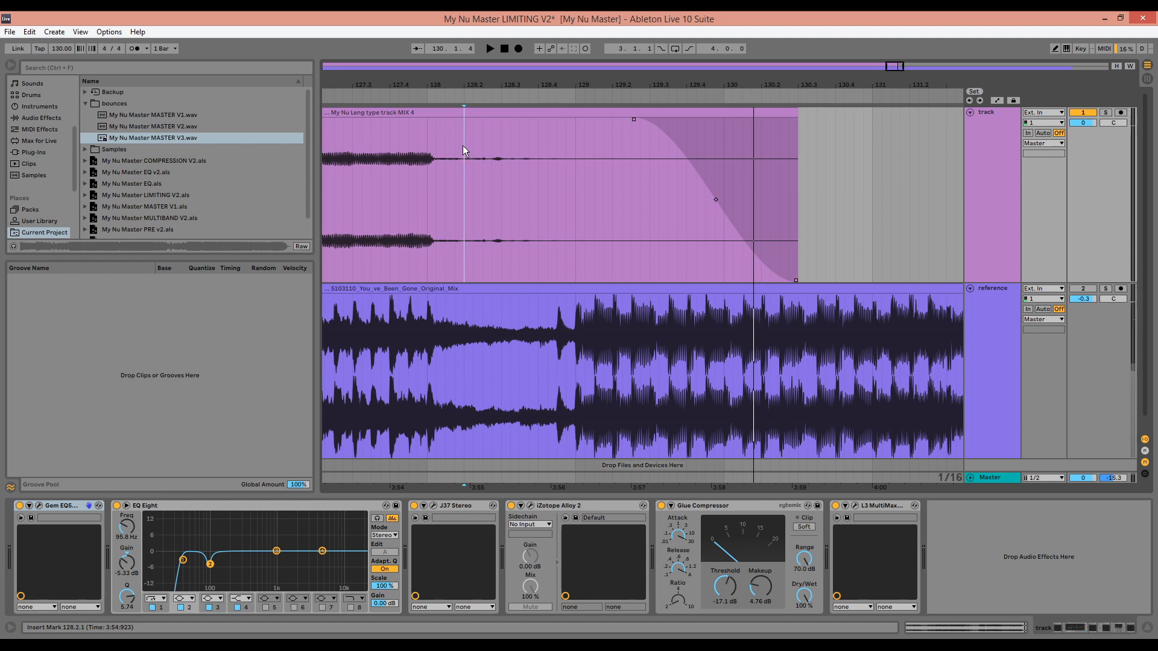